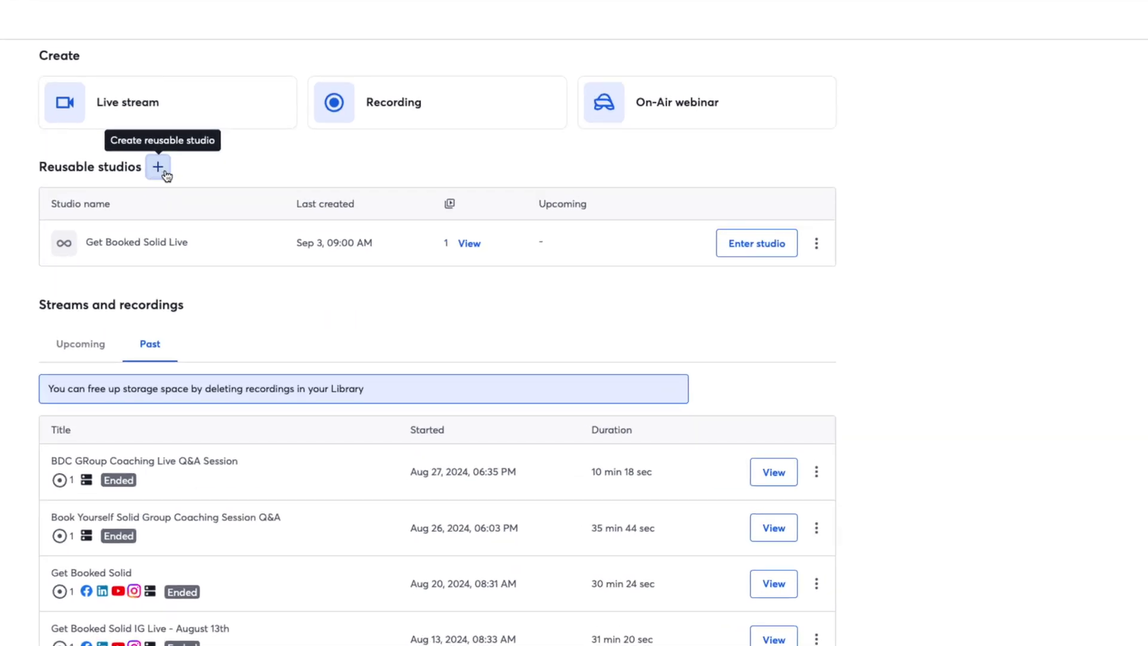
# Step: Create a reusable studio, entering the live show's title as the studio name
pyautogui.click(159, 169)
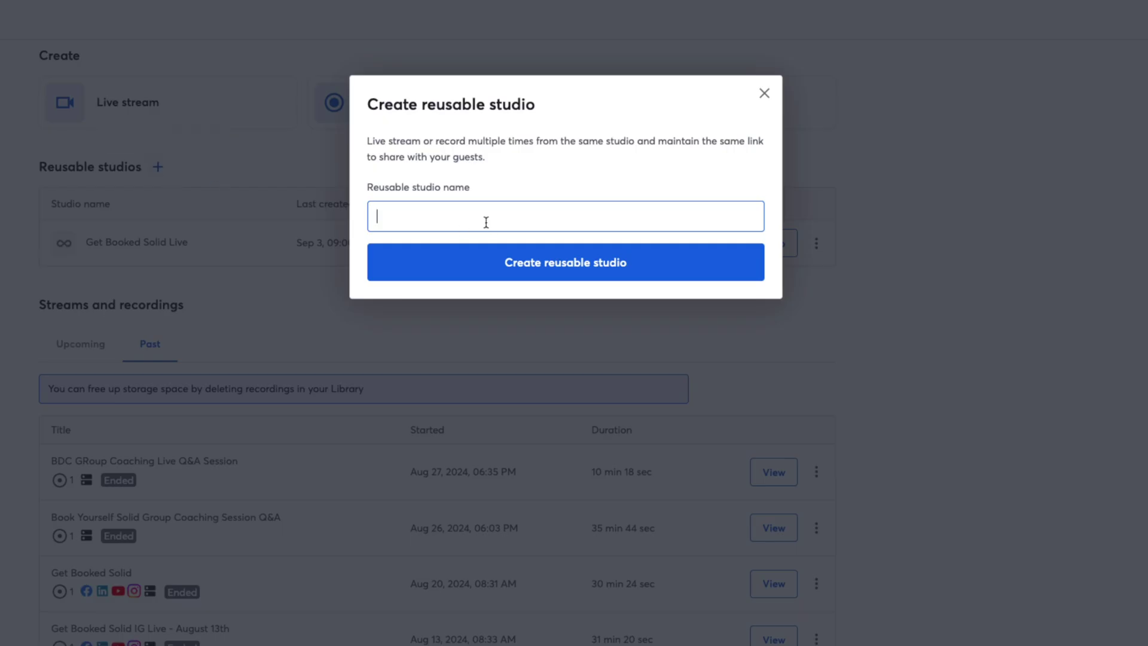
pyautogui.write('Shawn')
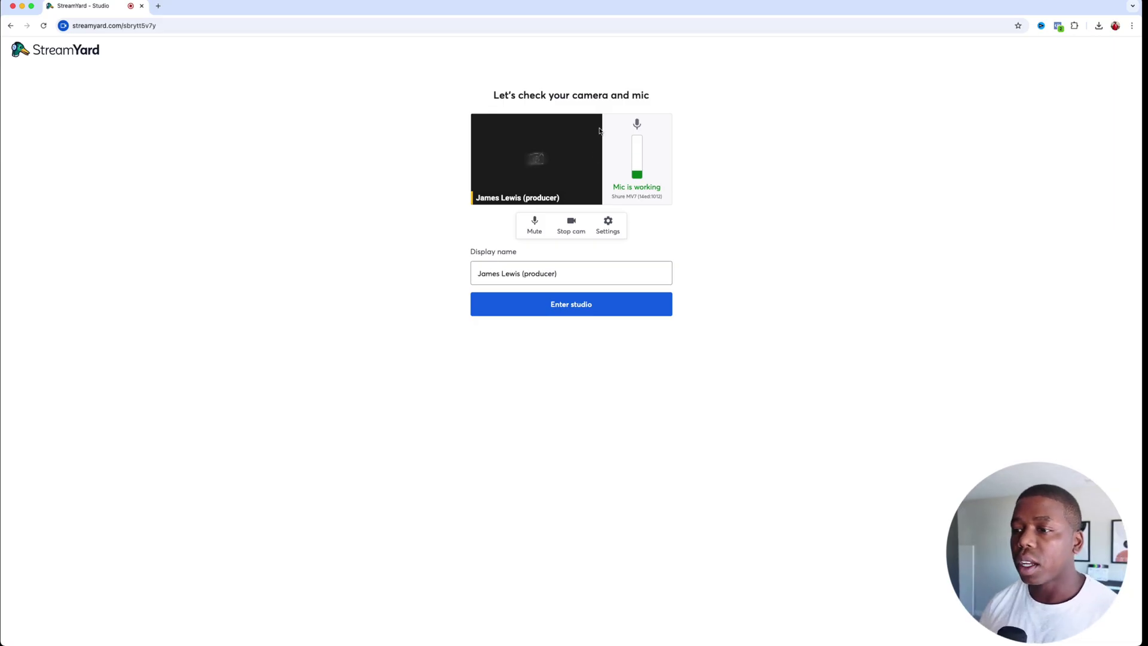
# Step: Check the display name and the camera settings, and enter the studio
pyautogui.moveTo(575, 275); pyautogui.dragTo(445, 273)
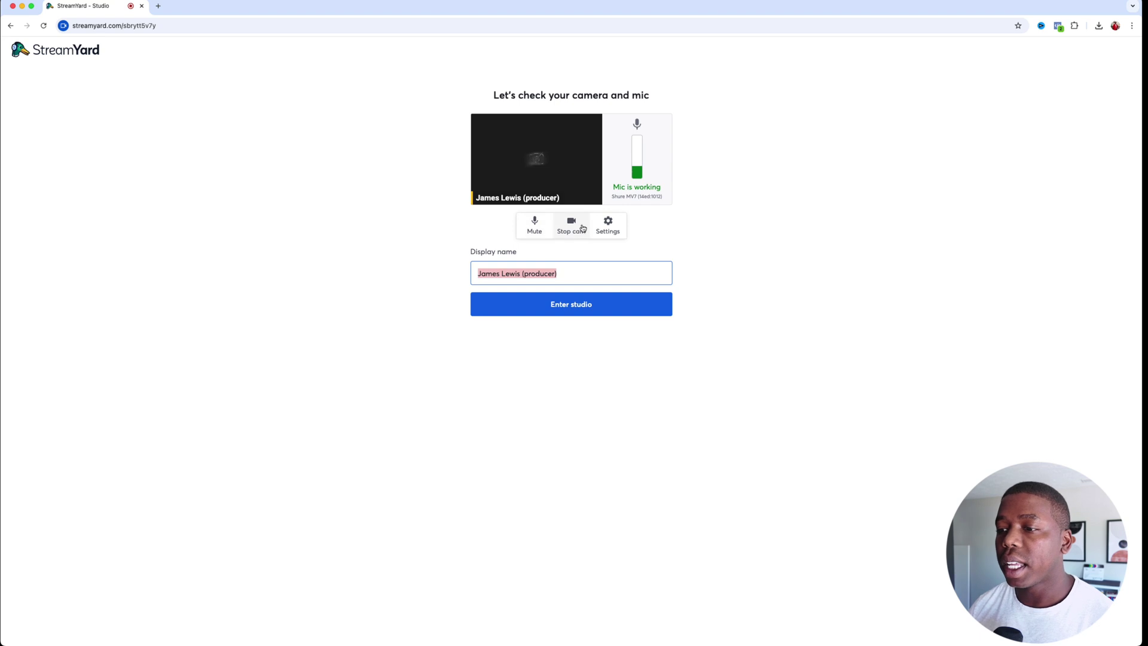
pyautogui.click(608, 225)
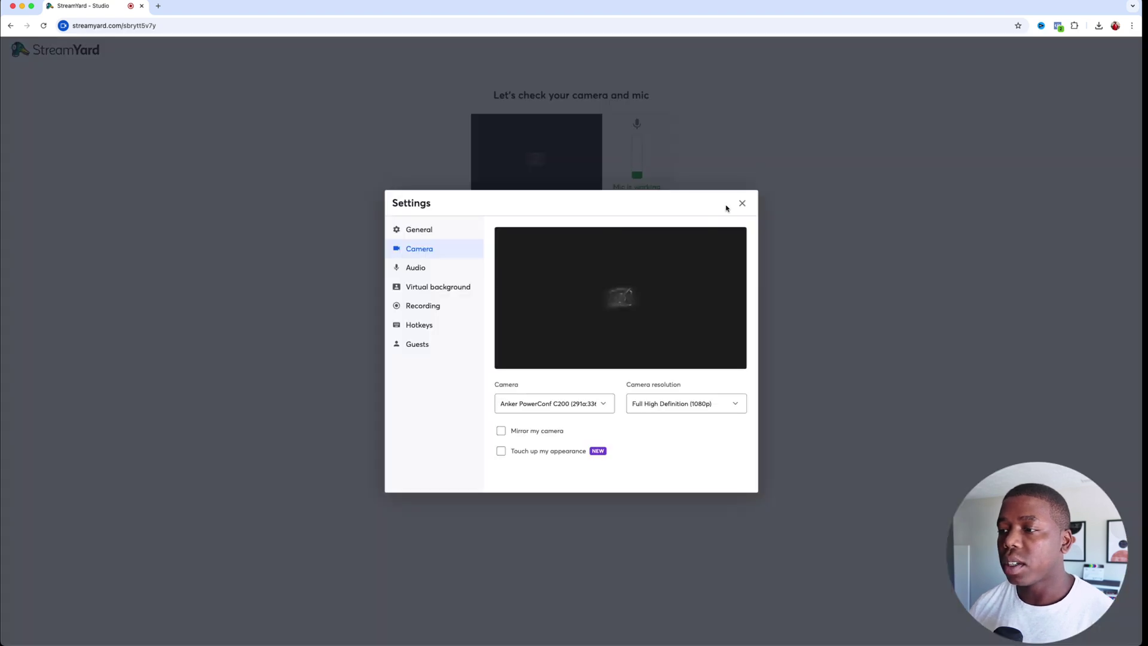
pyautogui.click(743, 205)
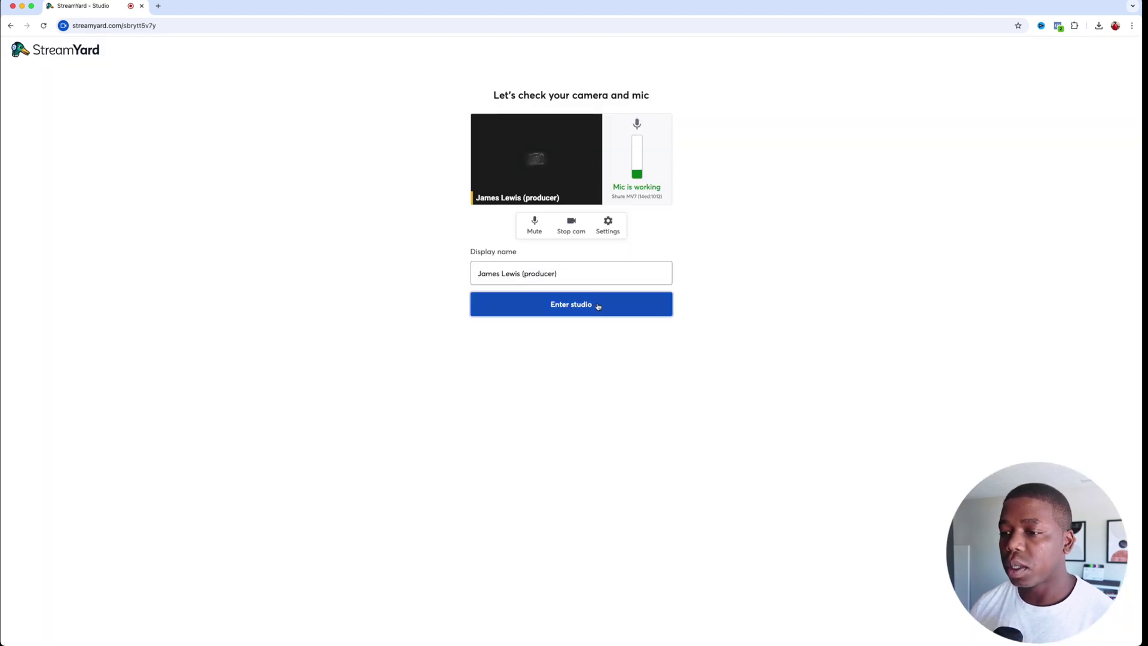
pyautogui.click(598, 300)
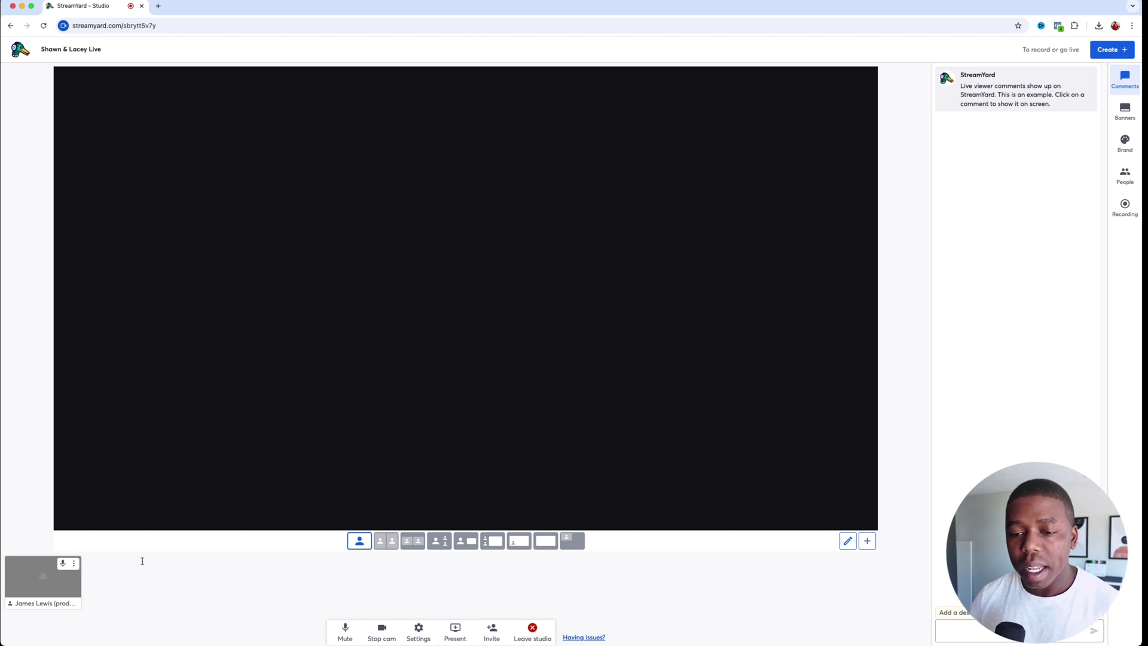
# Step: Check the studio's camera settings and add the producer's camera to the stage
pyautogui.moveTo(53, 593)
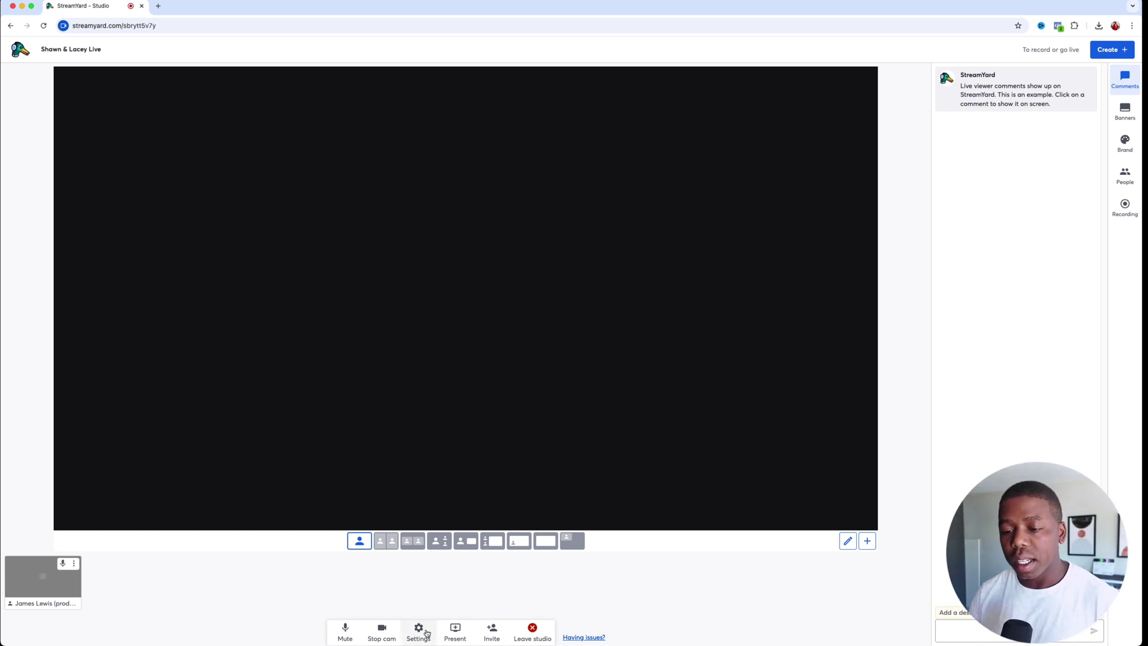
pyautogui.click(419, 635)
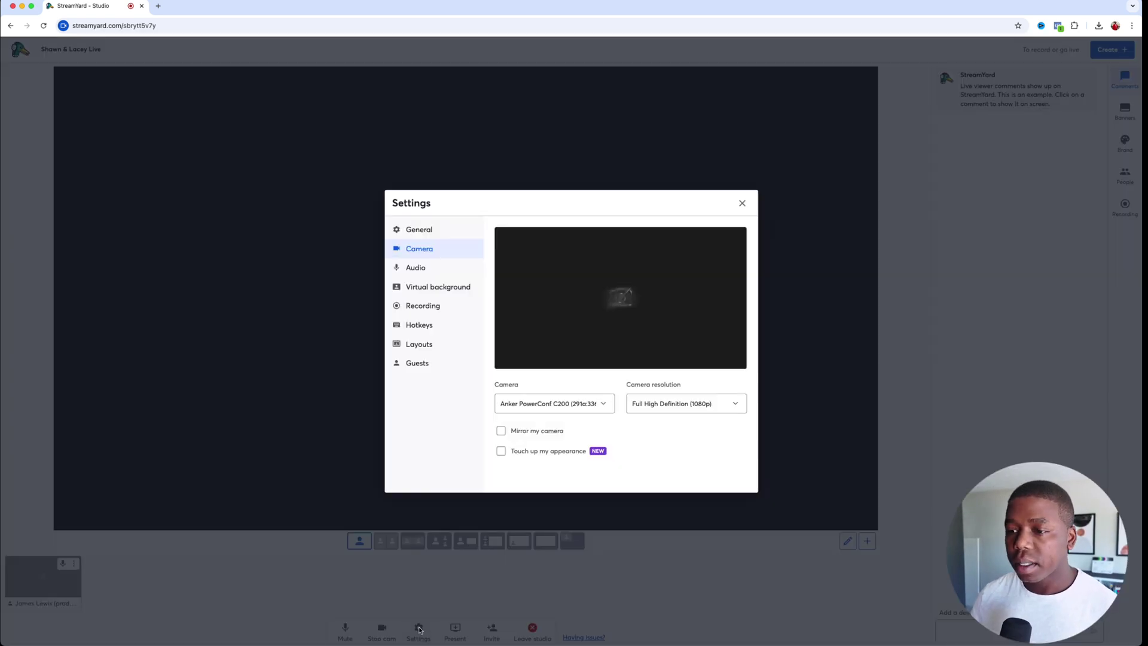
pyautogui.click(412, 598)
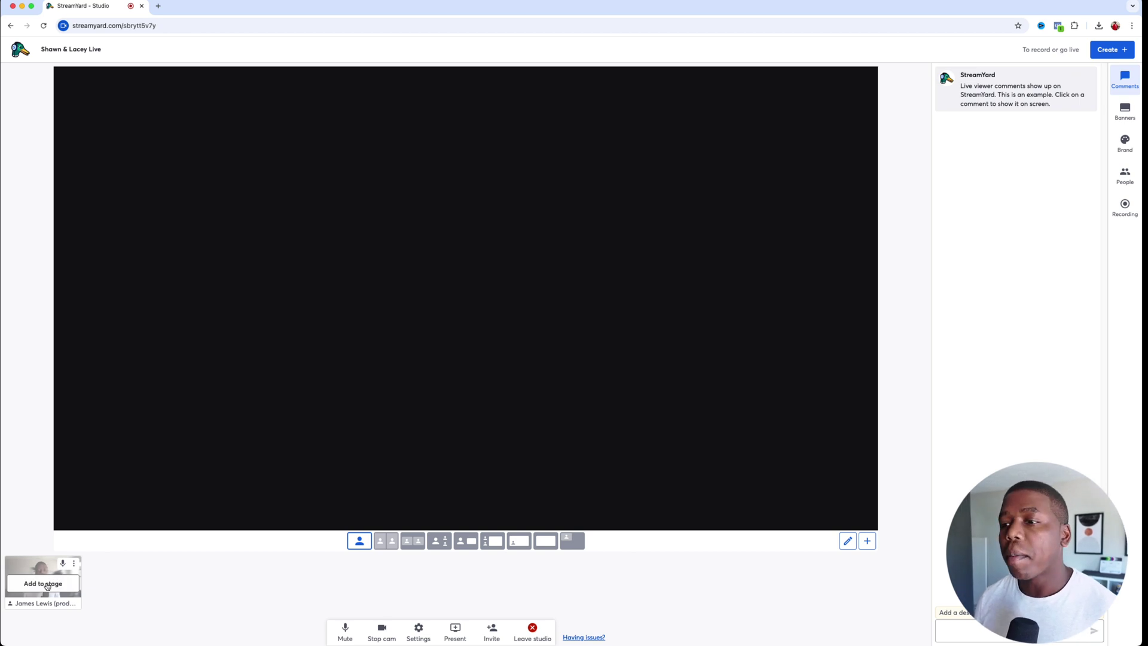
pyautogui.click(47, 583)
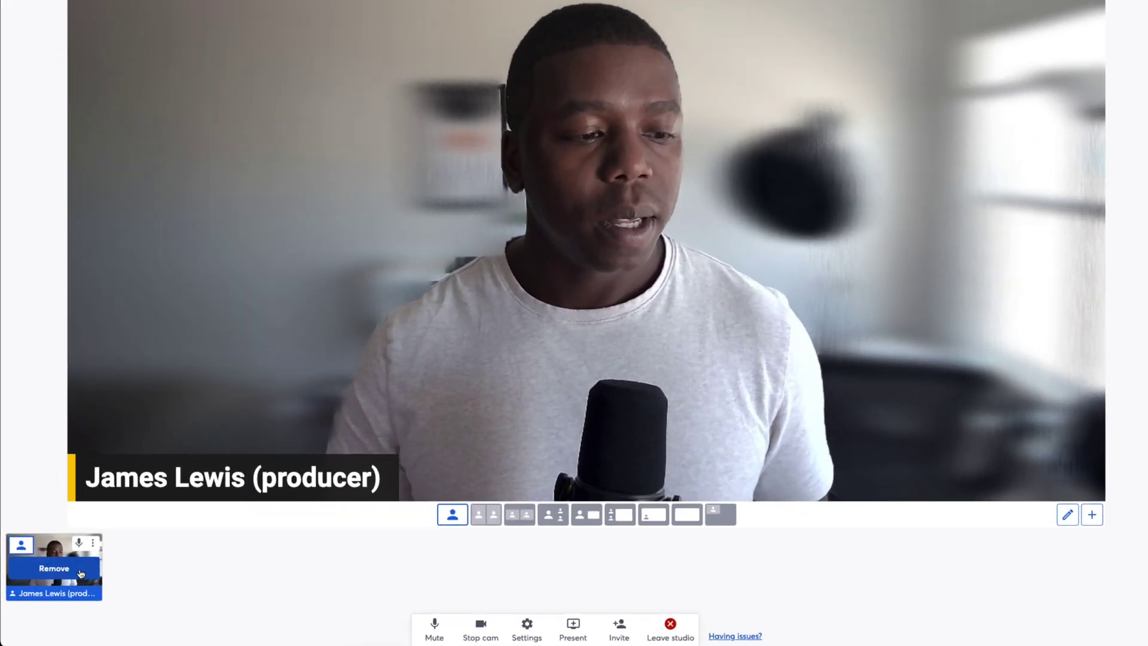
# Step: Remove the producer's camera from the stage and add it back
pyautogui.click(81, 573)
pyautogui.click(207, 428)
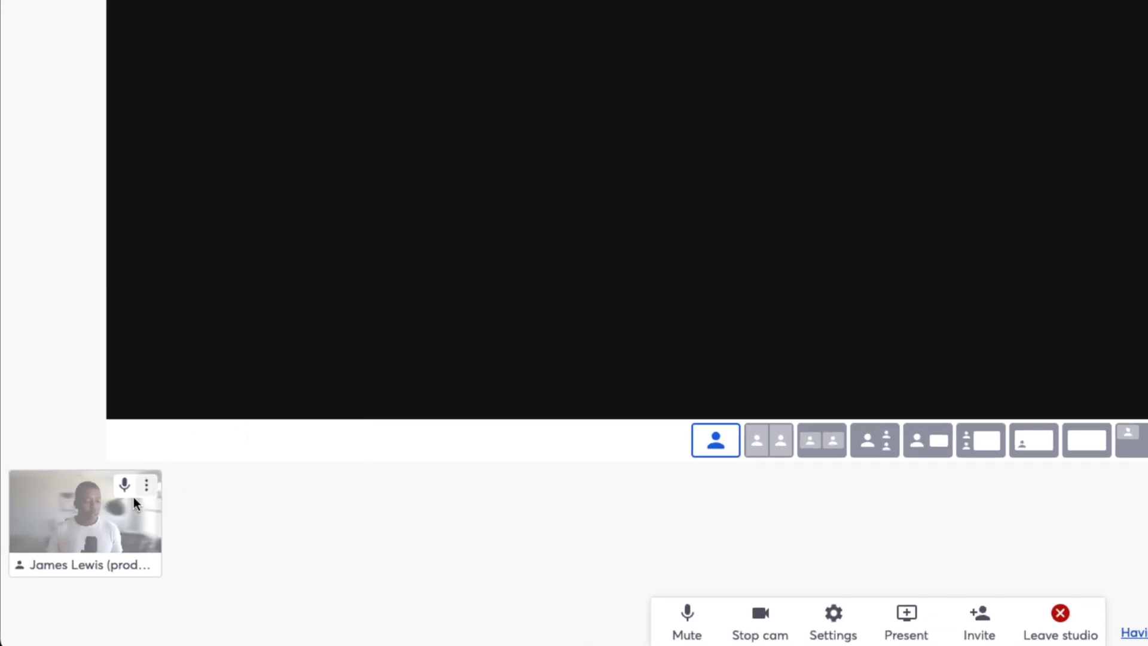
pyautogui.click(118, 526)
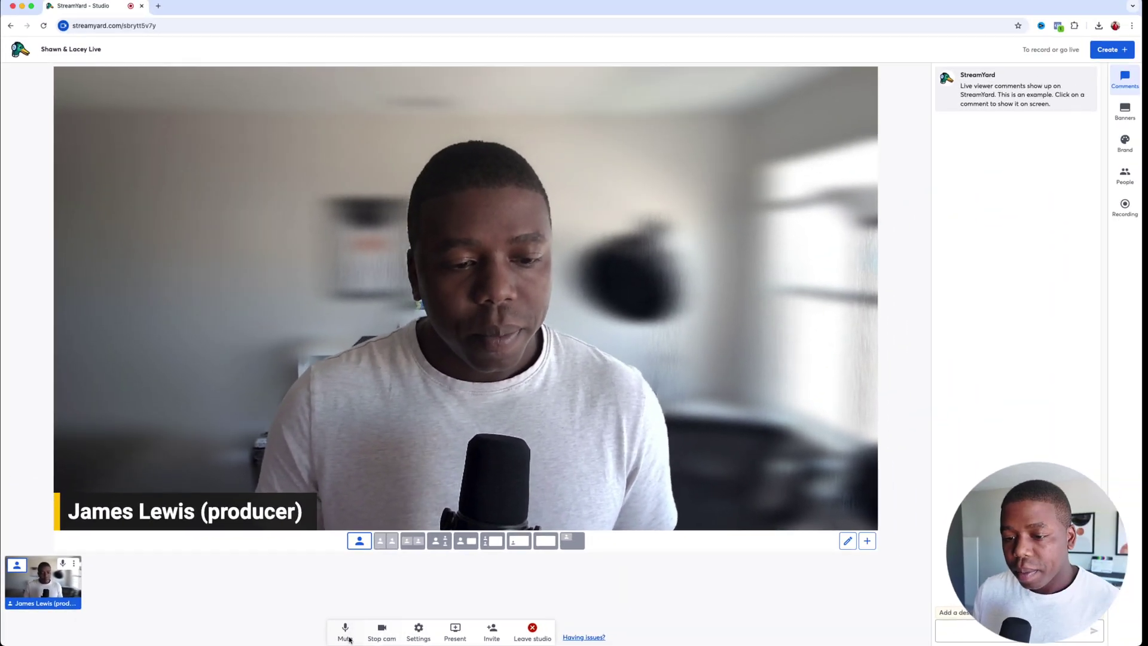
# Step: Enable automatic mic volume adjustment in the studio's audio settings
pyautogui.click(418, 631)
pyautogui.click(418, 267)
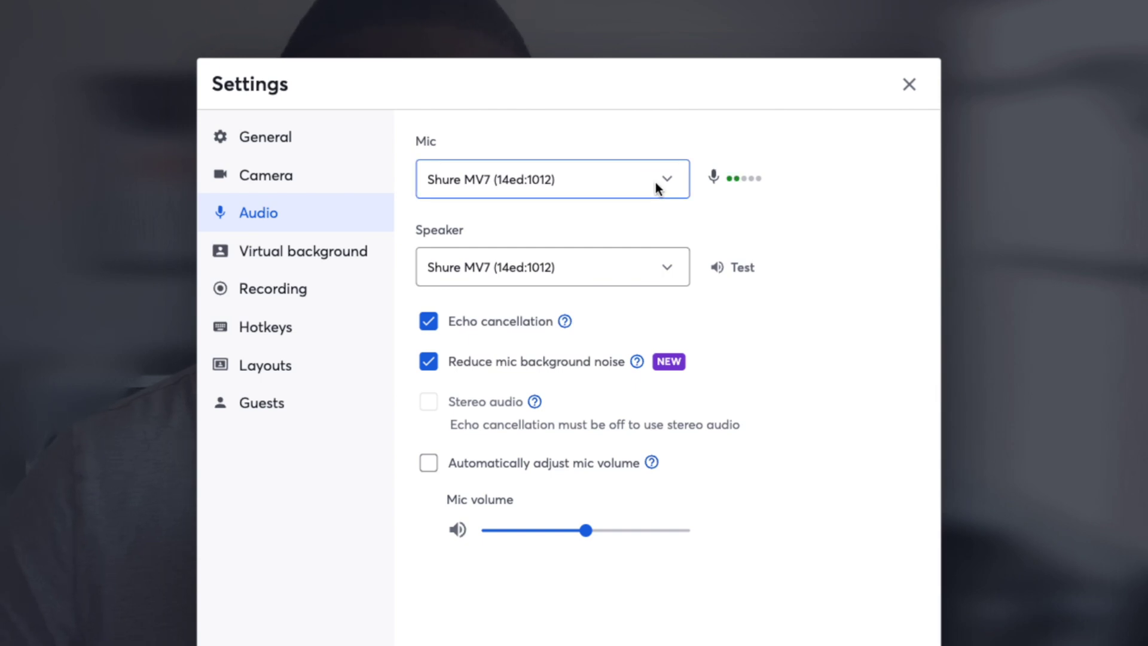
pyautogui.click(428, 463)
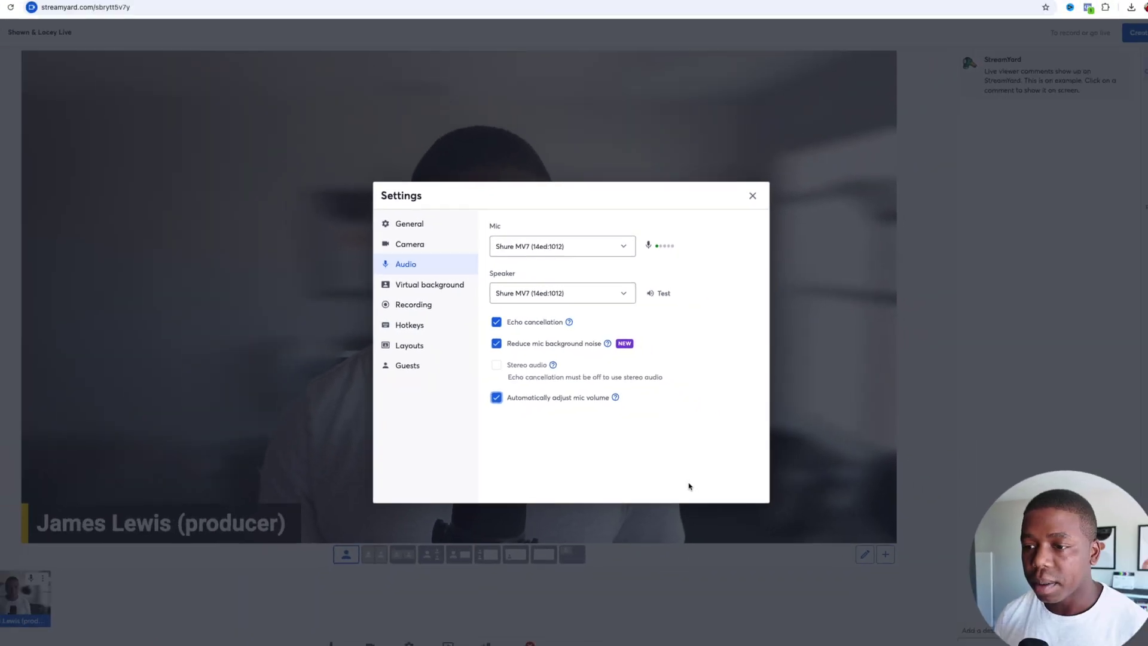
pyautogui.click(1024, 168)
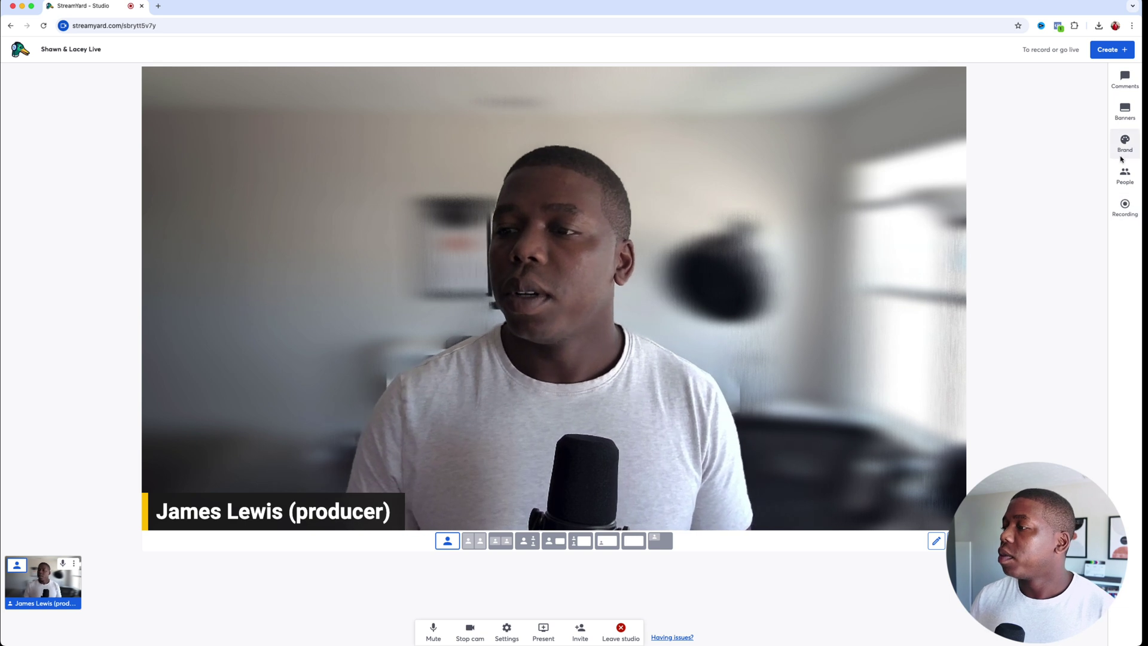
# Step: Set Brand 1's color to orange-red #ff4700 in the brand settings
pyautogui.click(1122, 155)
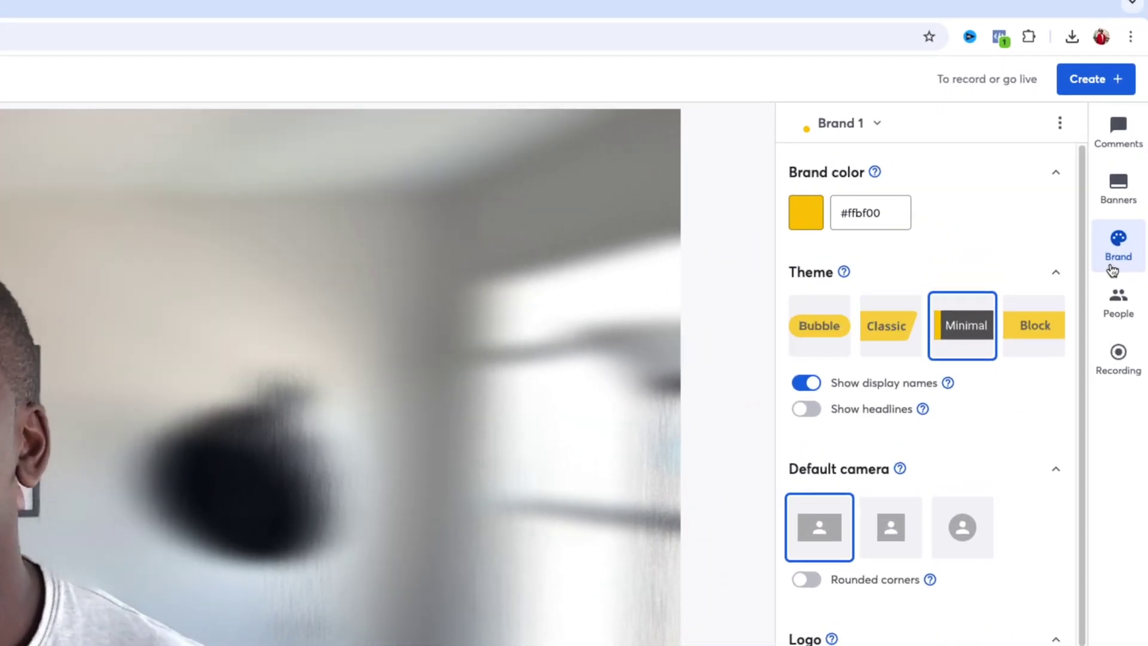
pyautogui.click(805, 216)
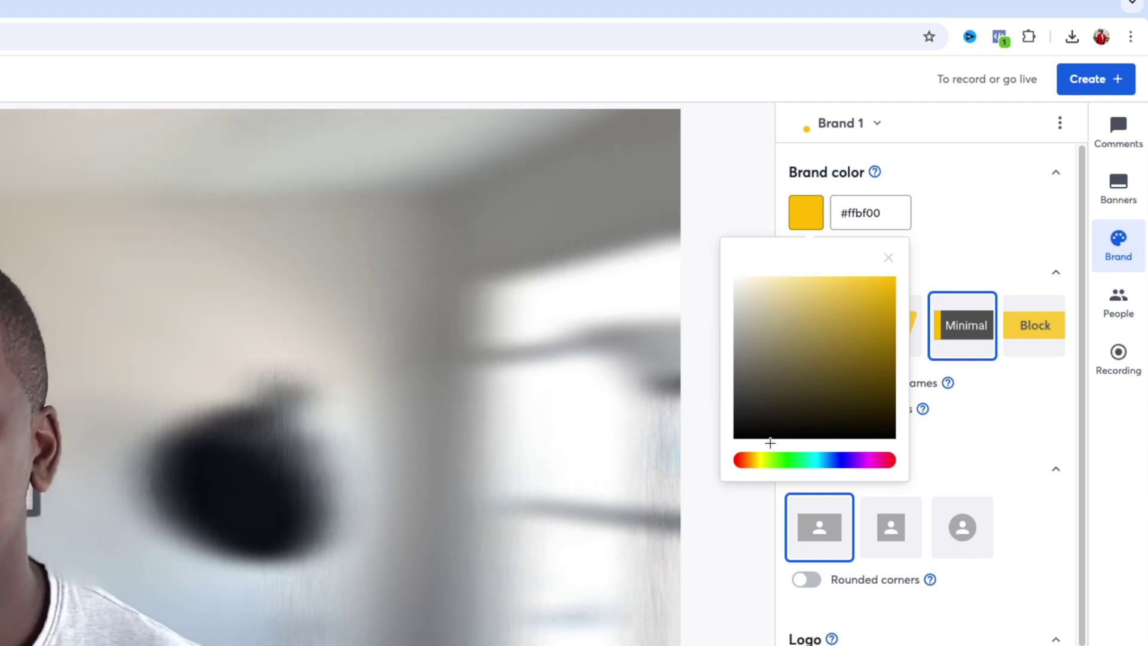
pyautogui.click(742, 459)
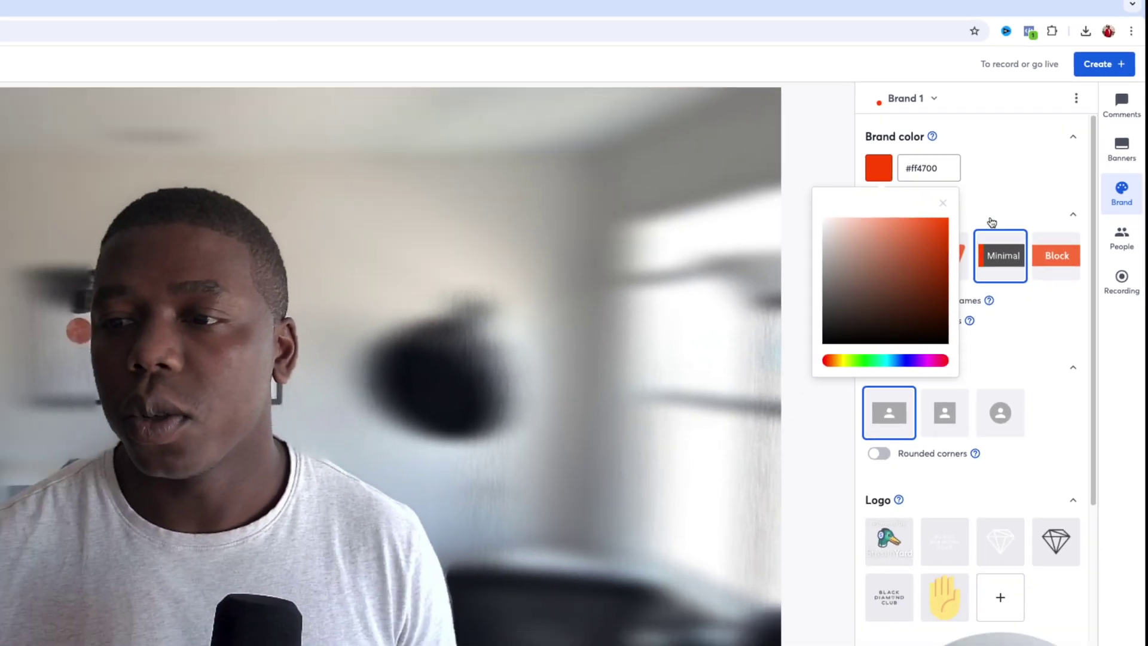
pyautogui.click(992, 223)
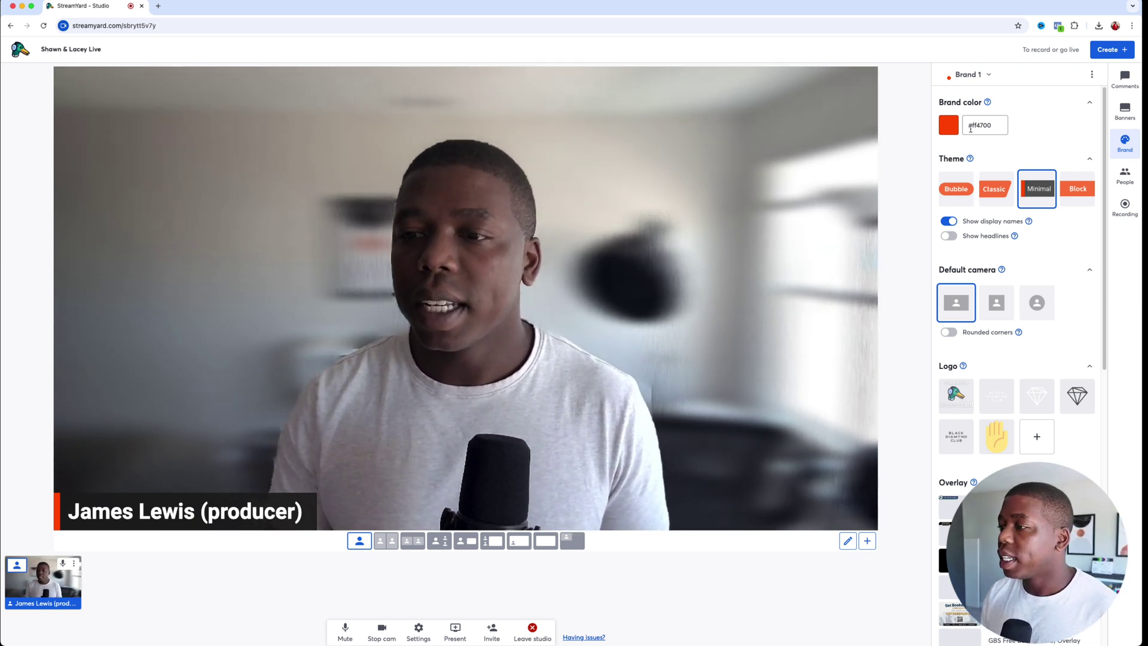
# Step: Change the brand color to blue #0004ff
pyautogui.moveTo(992, 128); pyautogui.dragTo(963, 128)
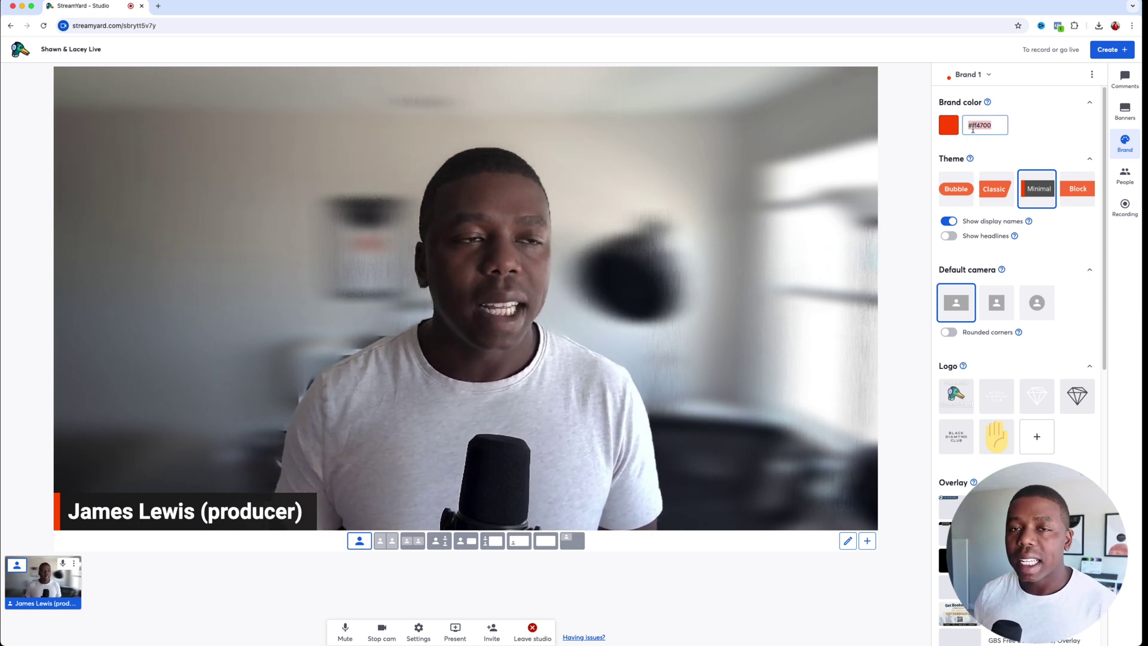
pyautogui.click(950, 125)
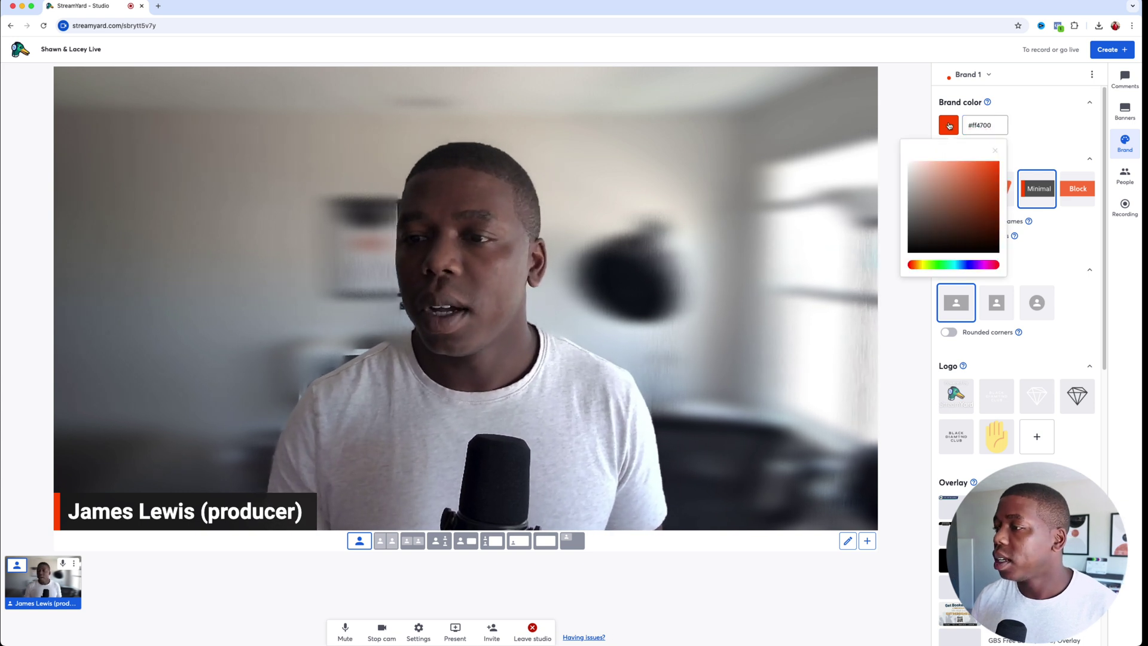
pyautogui.moveTo(949, 198); pyautogui.dragTo(954, 236)
pyautogui.click(956, 264)
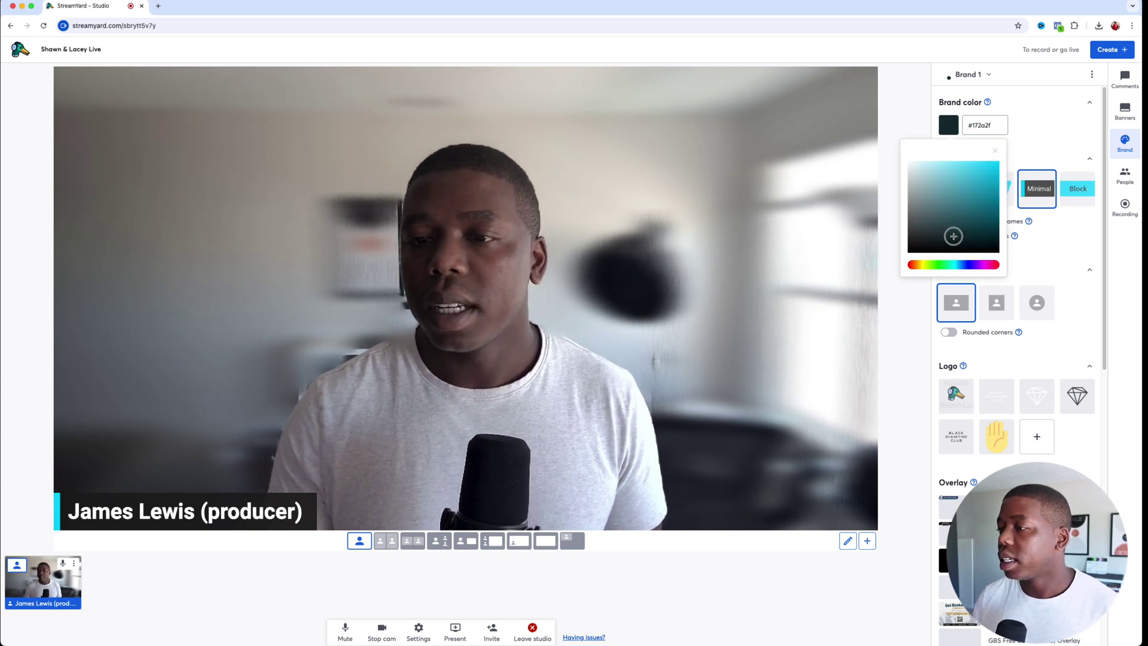
pyautogui.click(973, 265)
pyautogui.click(1047, 116)
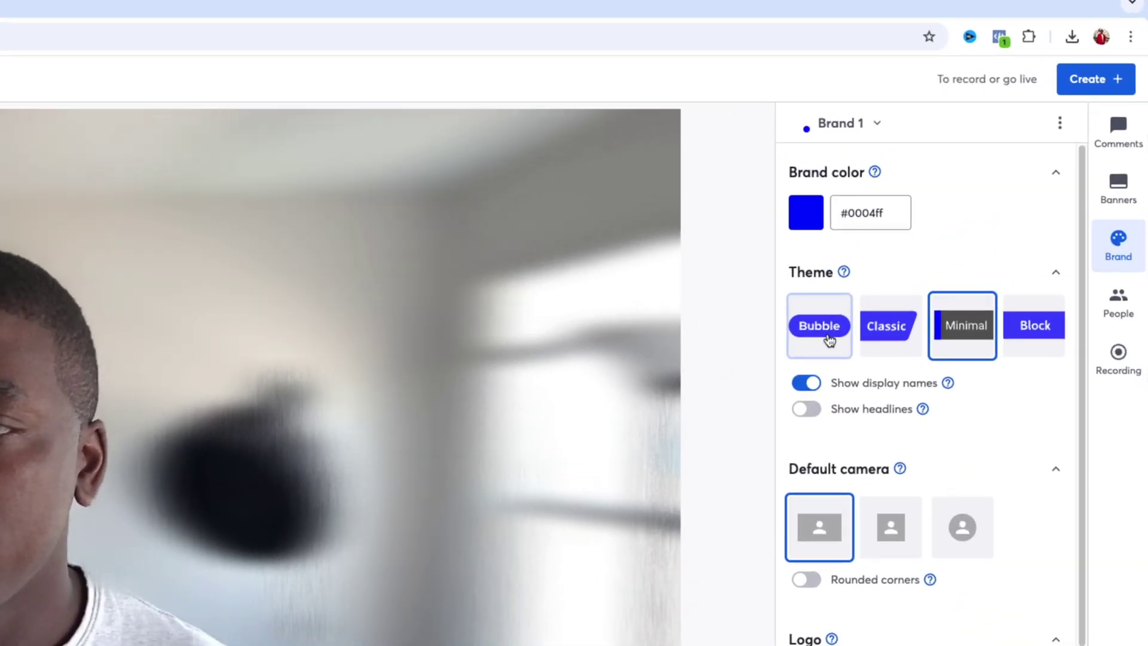
# Step: Try the Bubble and Classic themes for the name label, and apply the Block theme
pyautogui.click(993, 312)
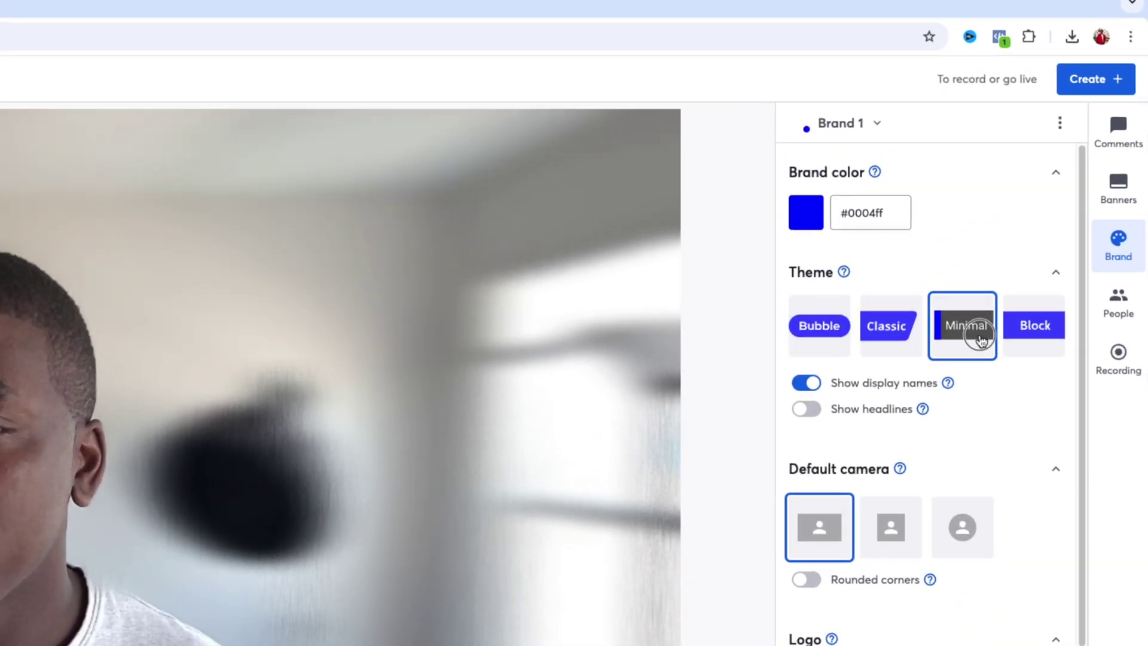
pyautogui.click(834, 344)
pyautogui.click(891, 341)
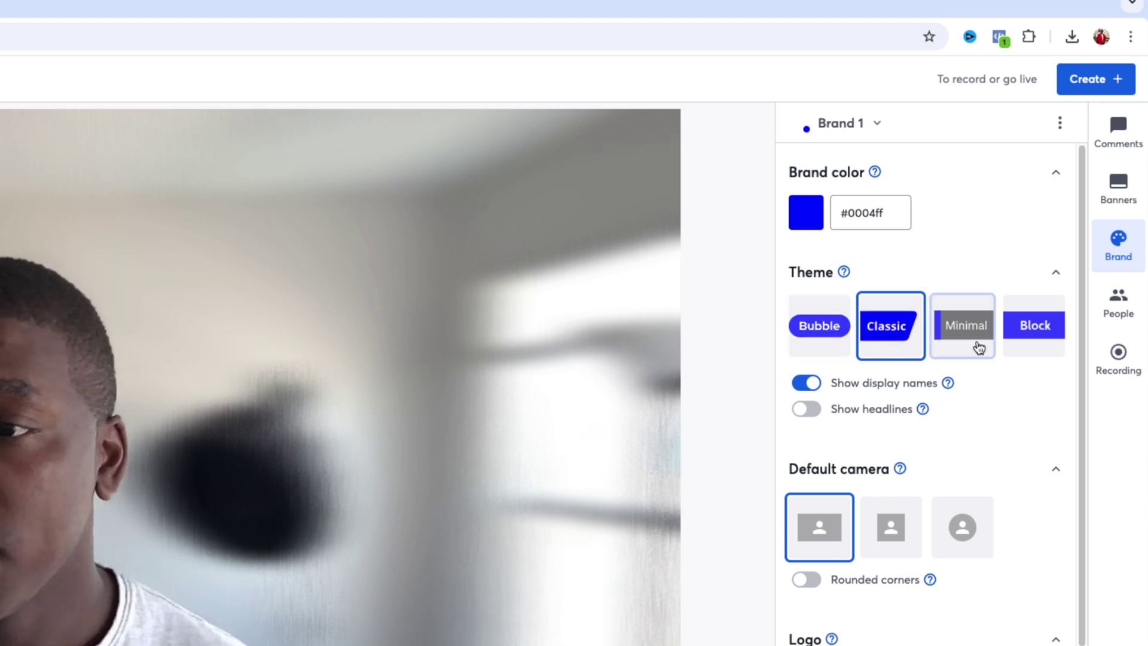
pyautogui.click(1031, 335)
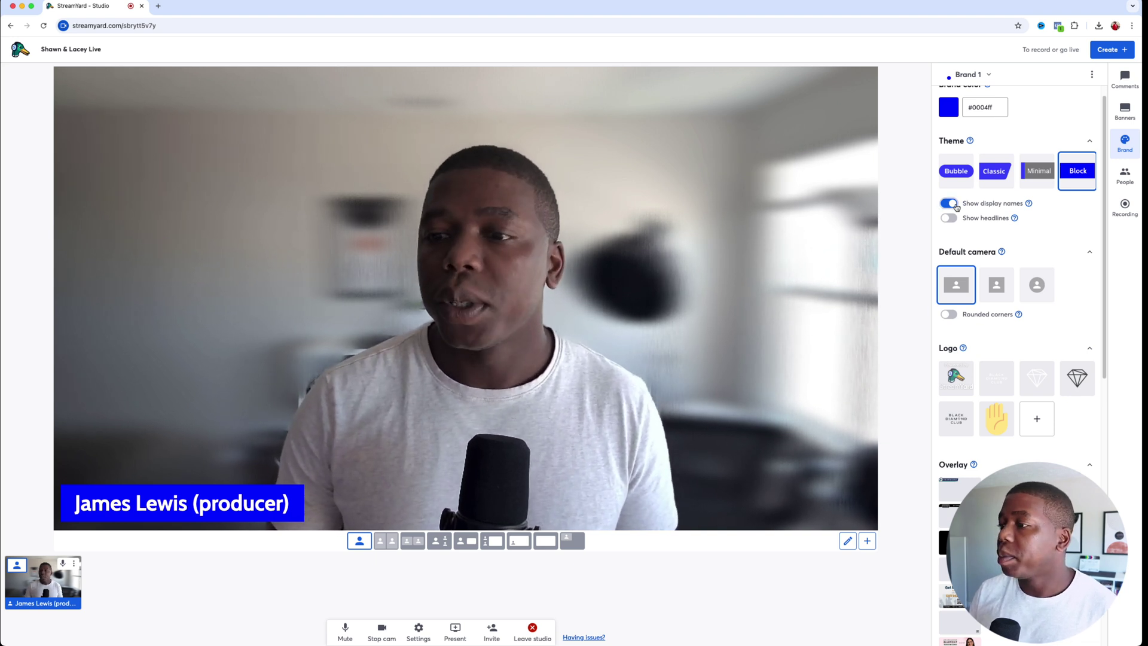
# Step: Switch display names off and back on twice, and turn headlines on and off again
pyautogui.click(949, 203)
pyautogui.click(948, 204)
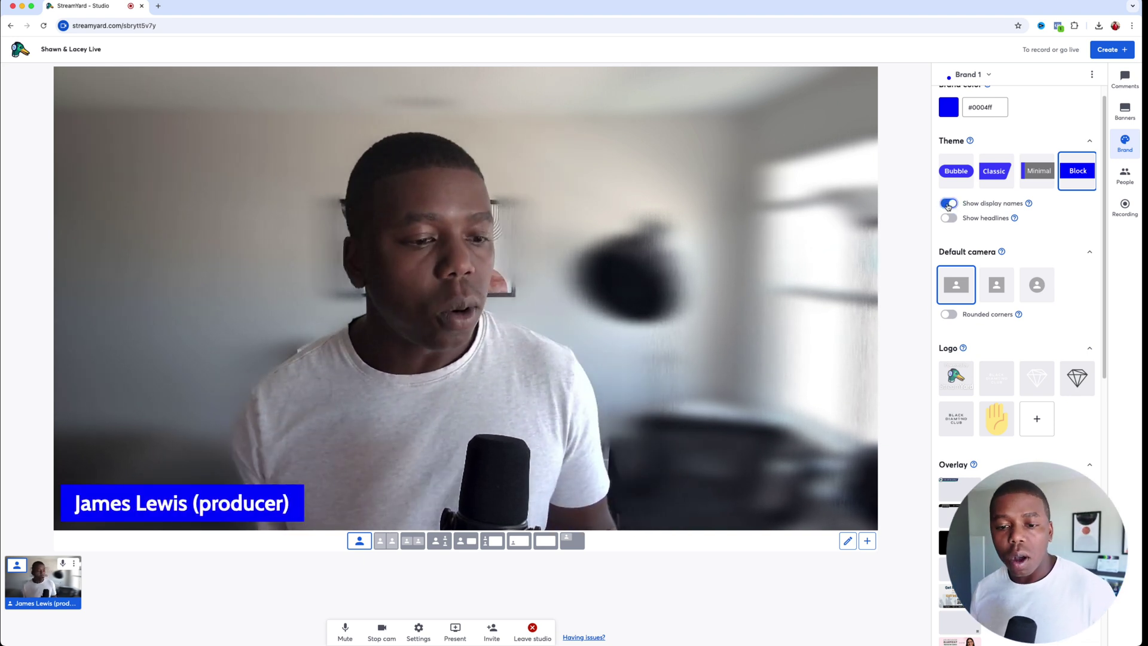
pyautogui.click(948, 204)
pyautogui.click(948, 204)
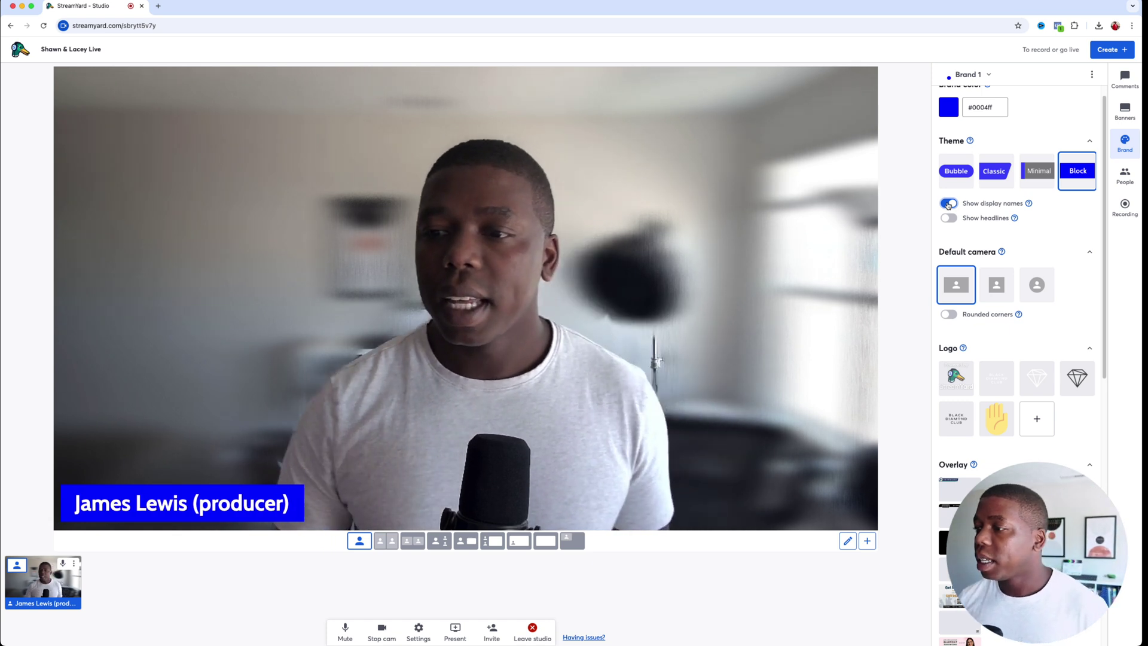
pyautogui.click(947, 220)
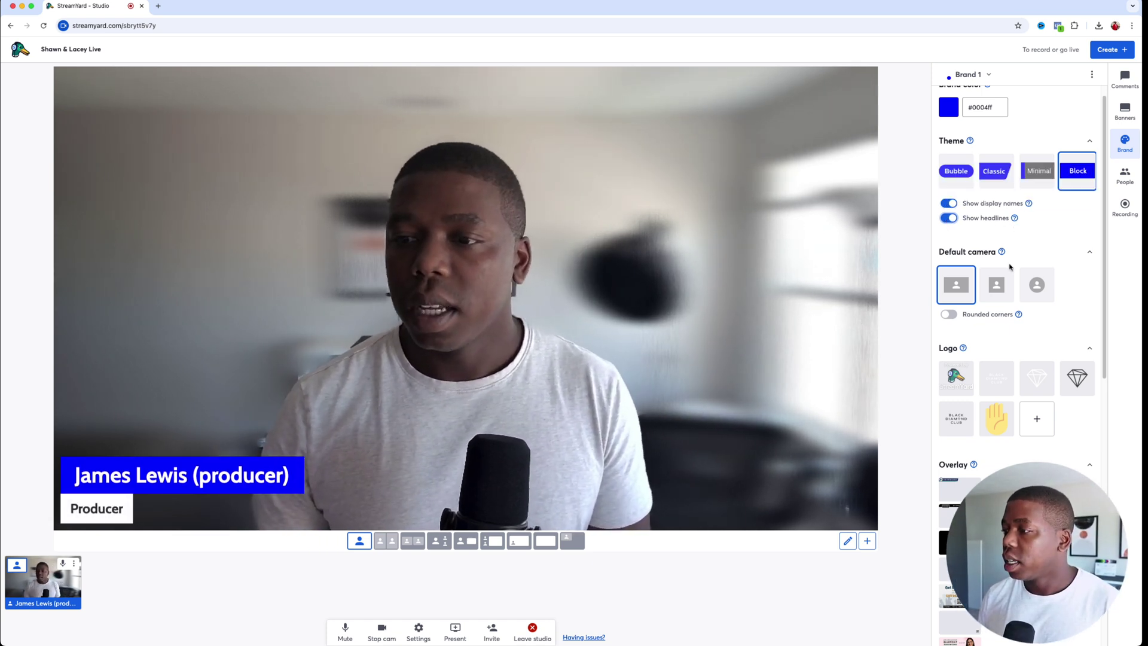
pyautogui.click(950, 219)
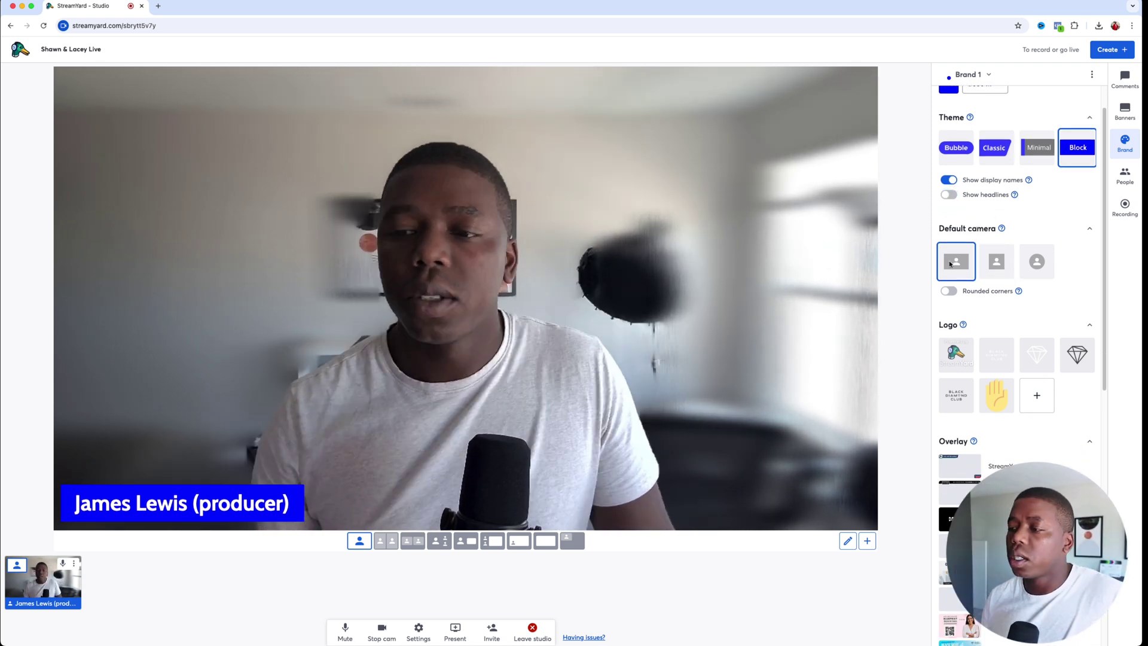
# Step: Try the square and circle default camera shapes, and return to the rectangular one
pyautogui.scroll(-1, 968, 242)
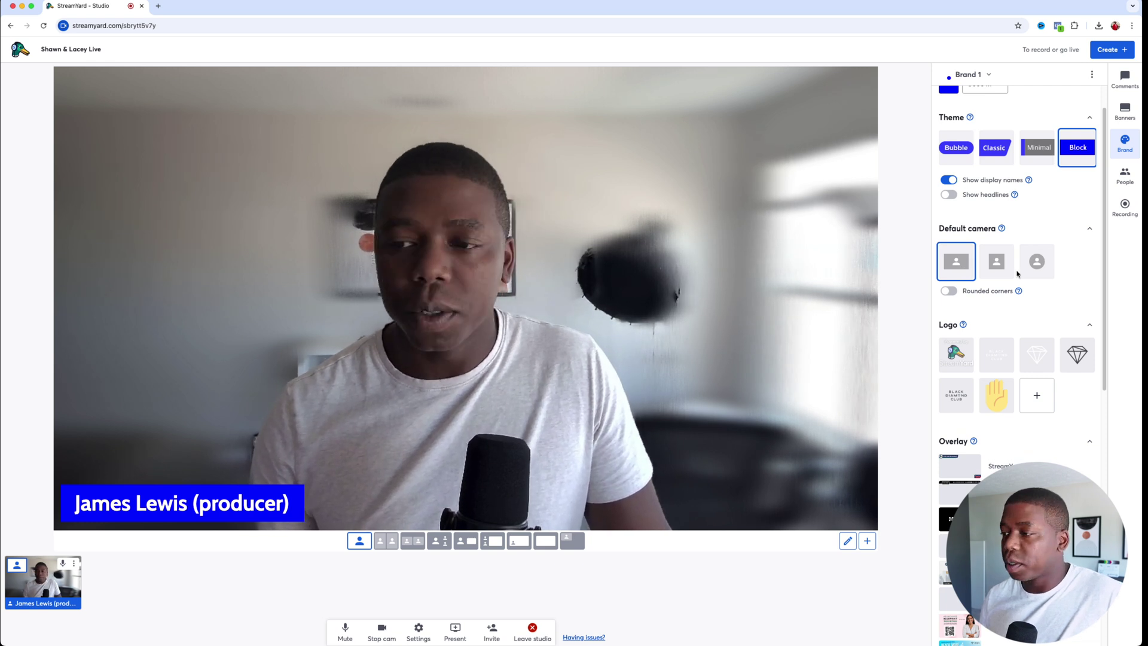
pyautogui.click(998, 263)
pyautogui.click(1037, 262)
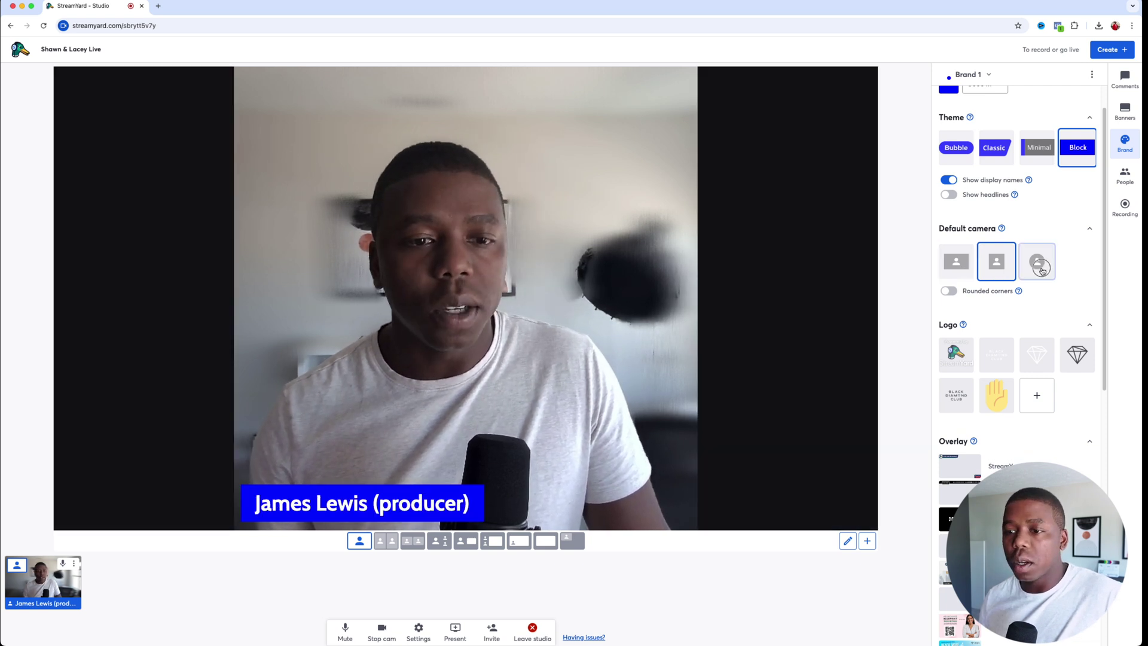
pyautogui.click(959, 278)
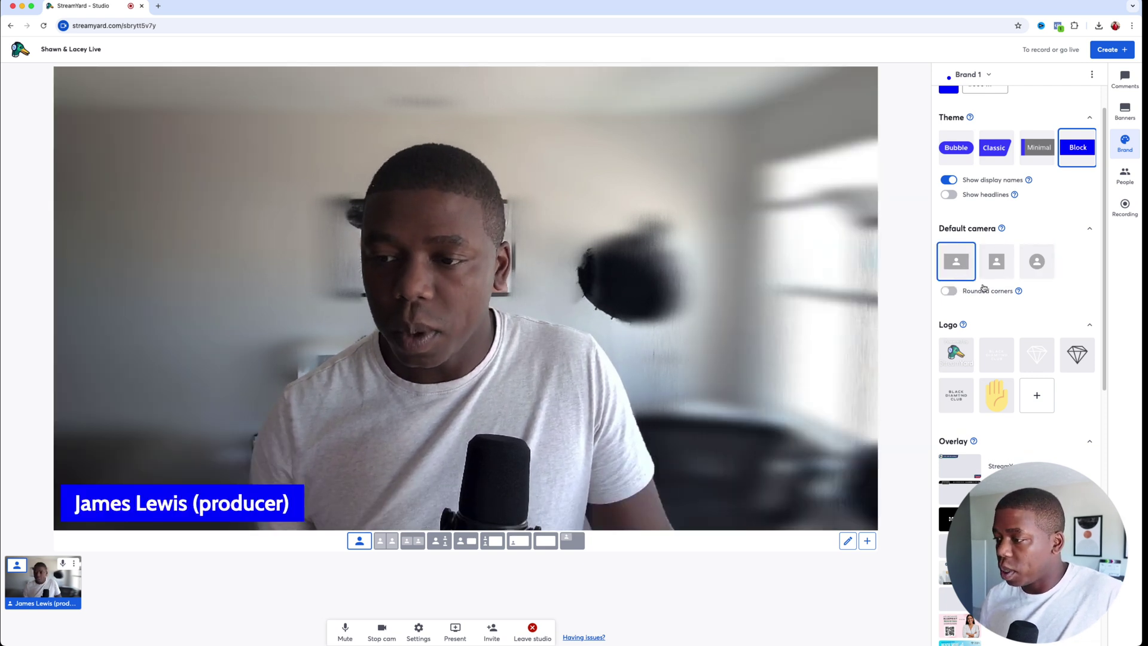
# Step: Show the StreamYard duck logo on the stage
pyautogui.scroll(-3, 987, 281)
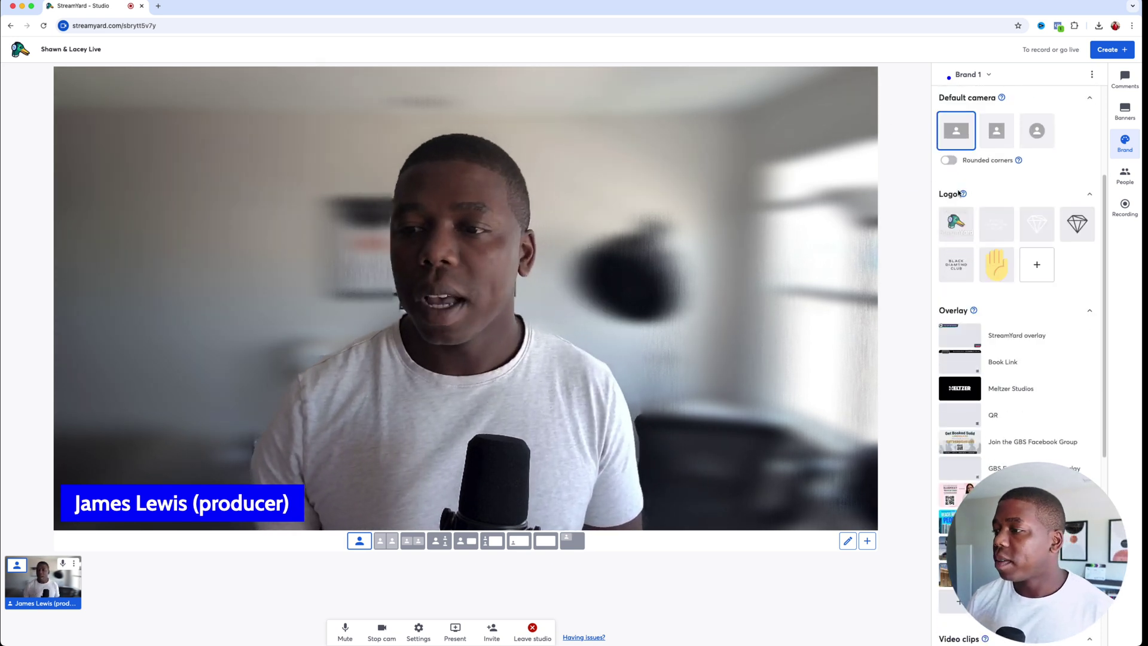
pyautogui.click(955, 223)
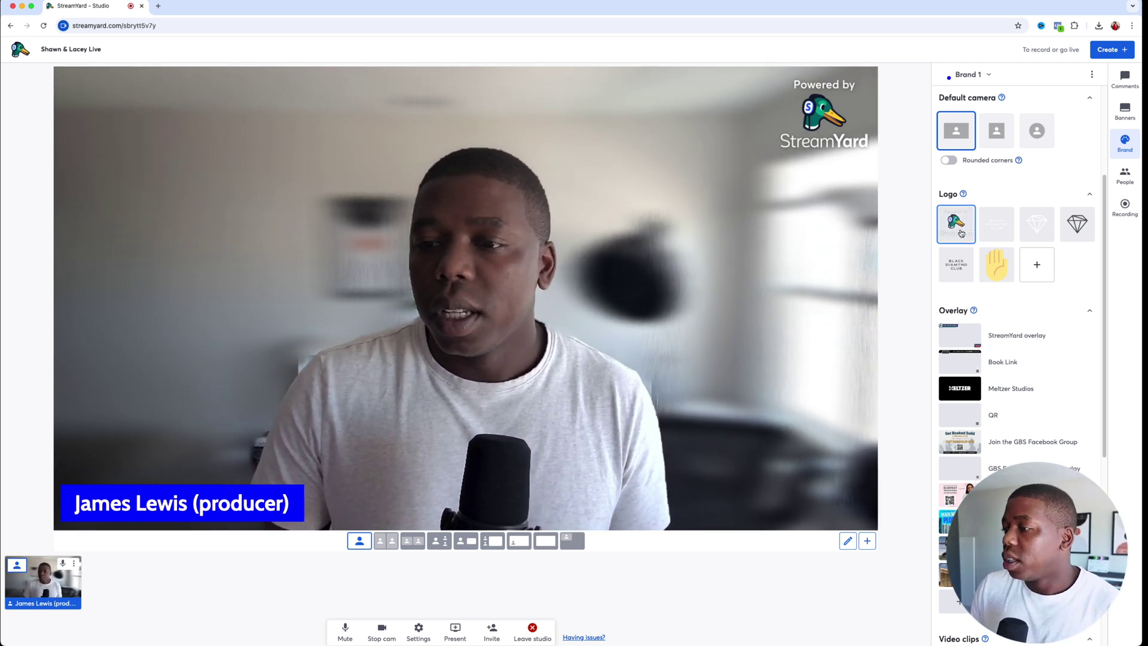
# Step: Try the remaining logos on the stage one after another, ending with the yellow hand, and hide that logo
pyautogui.click(990, 230)
pyautogui.click(1027, 230)
pyautogui.click(1075, 227)
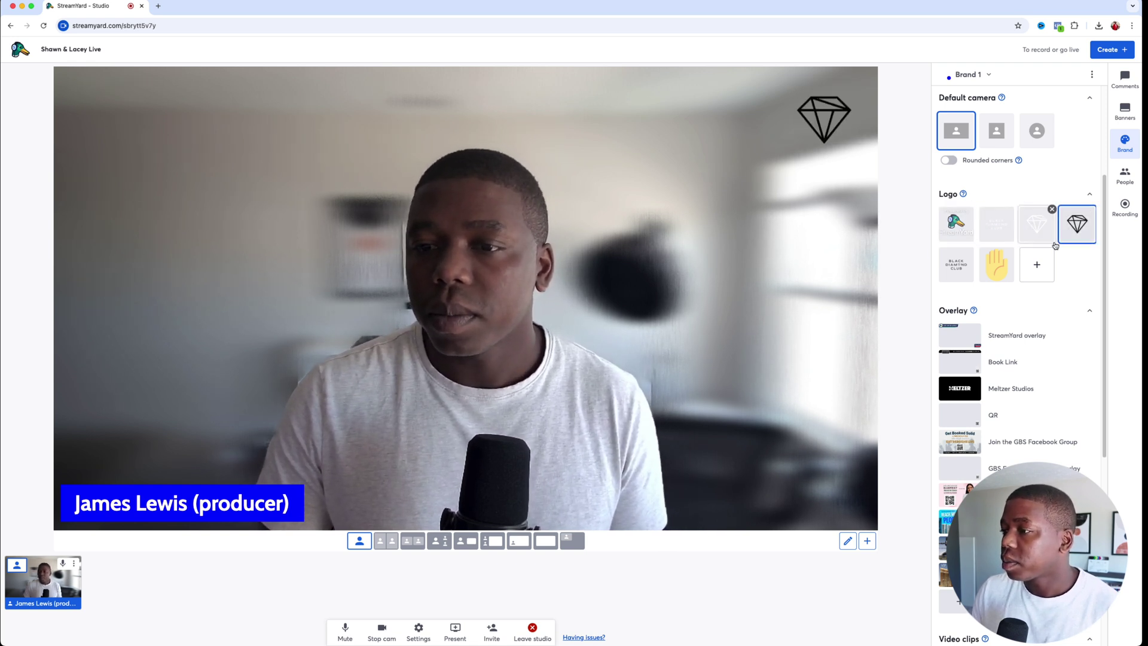
pyautogui.click(953, 263)
pyautogui.click(991, 270)
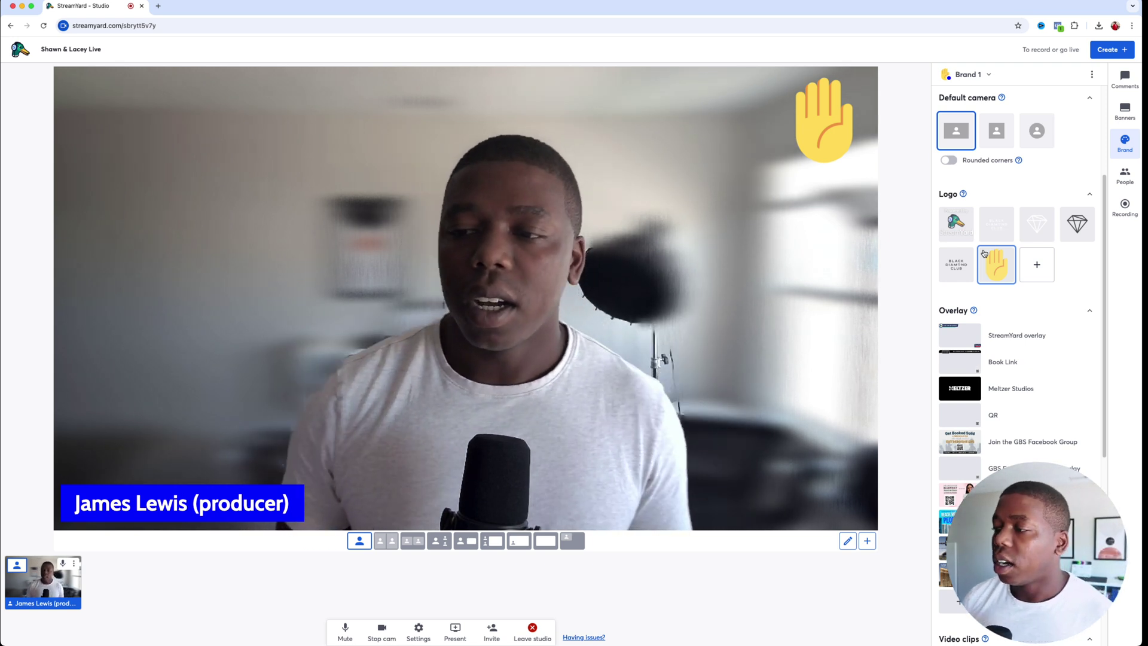
pyautogui.moveTo(955, 267)
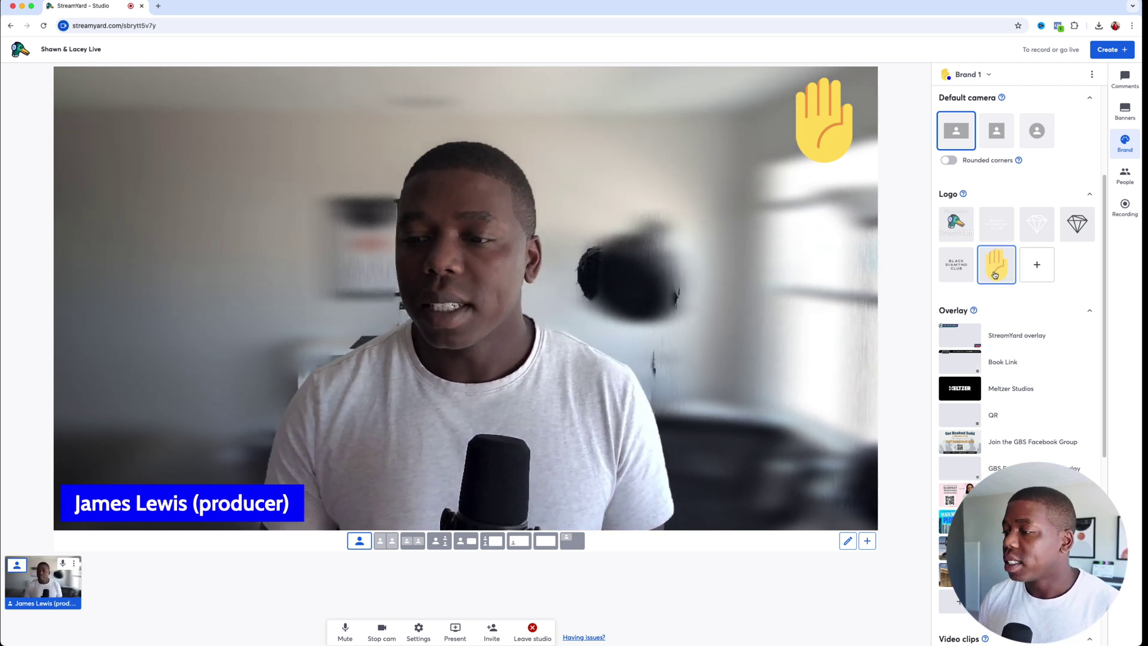
pyautogui.click(995, 272)
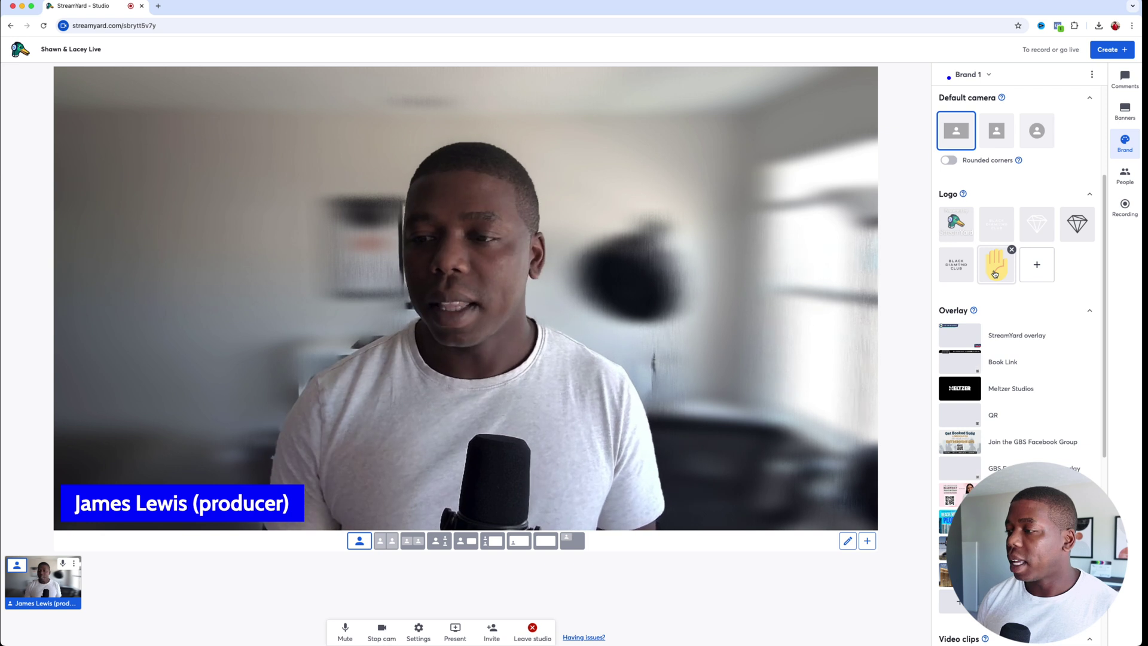
# Step: Show the StreamYard overlay on the stage and hide it again, twice, looking through the overlay list in between
pyautogui.scroll(-4, 1001, 284)
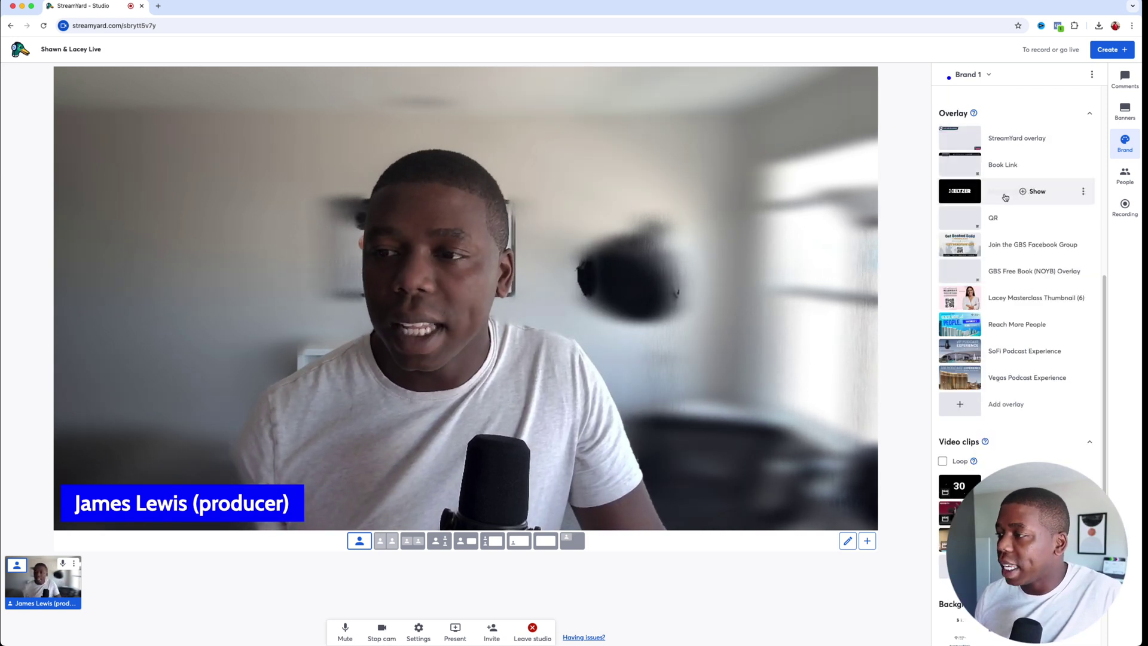
pyautogui.click(949, 144)
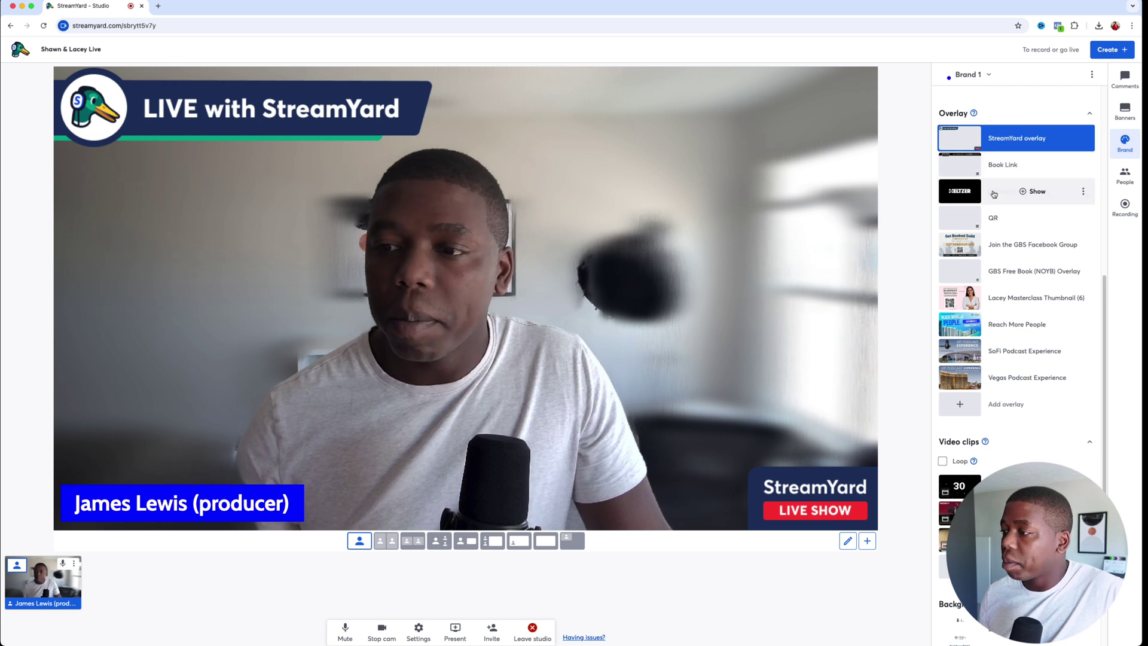
pyautogui.click(961, 144)
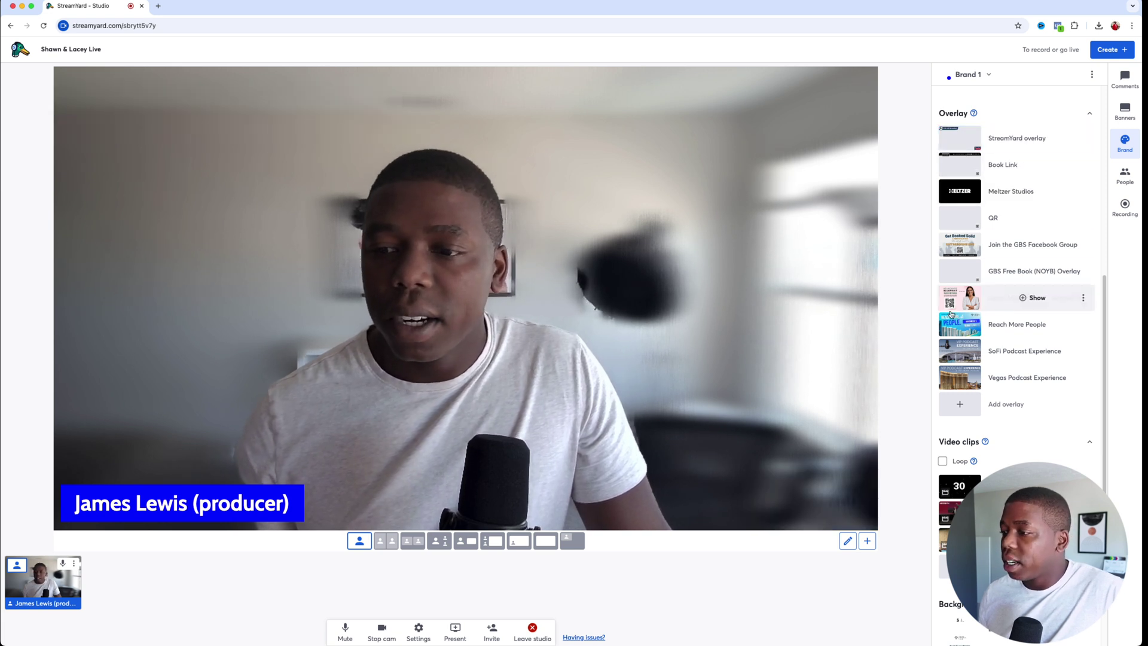
pyautogui.scroll(-3, 964, 269)
pyautogui.scroll(5, 964, 268)
pyautogui.scroll(-3, 964, 269)
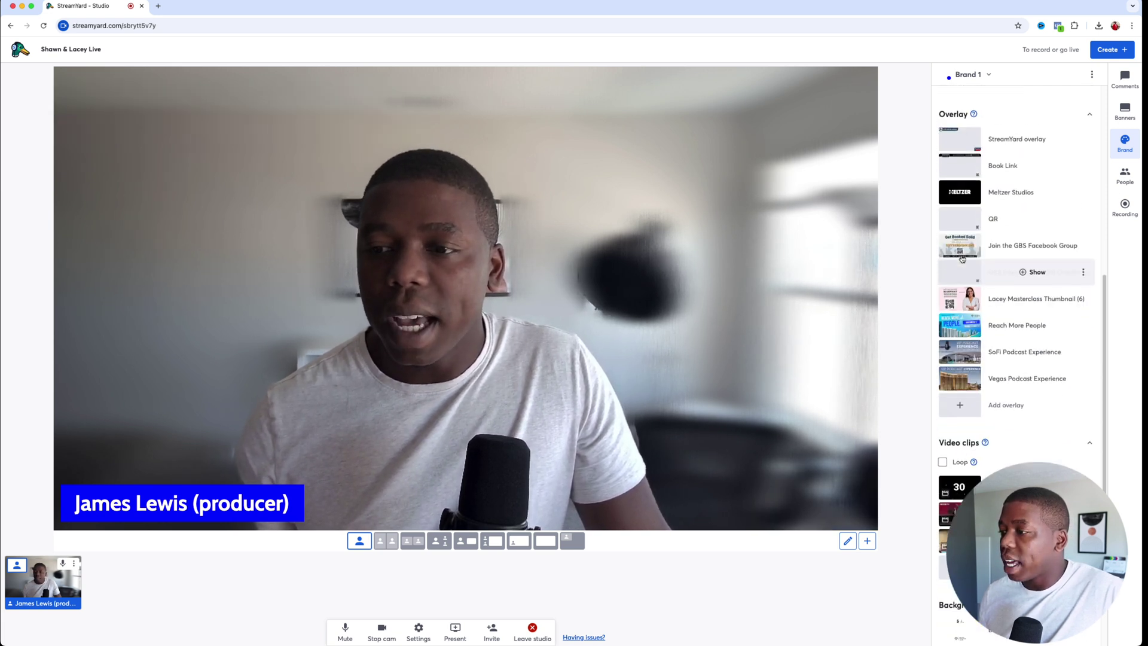
pyautogui.scroll(1, 961, 258)
pyautogui.scroll(-1, 986, 239)
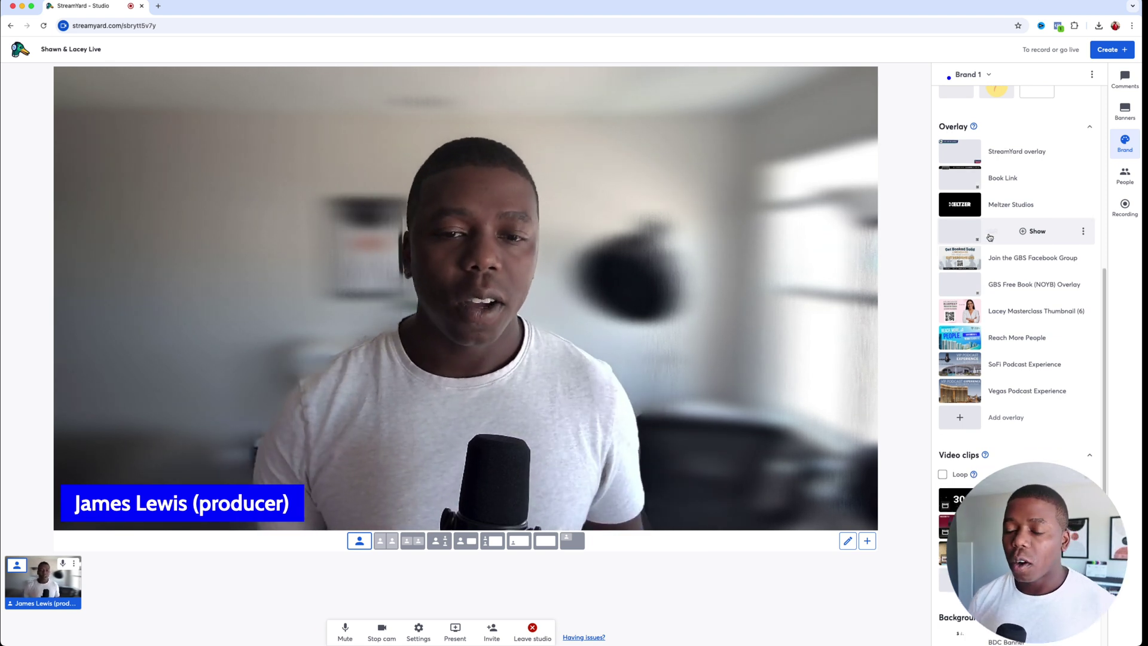
pyautogui.moveTo(972, 128)
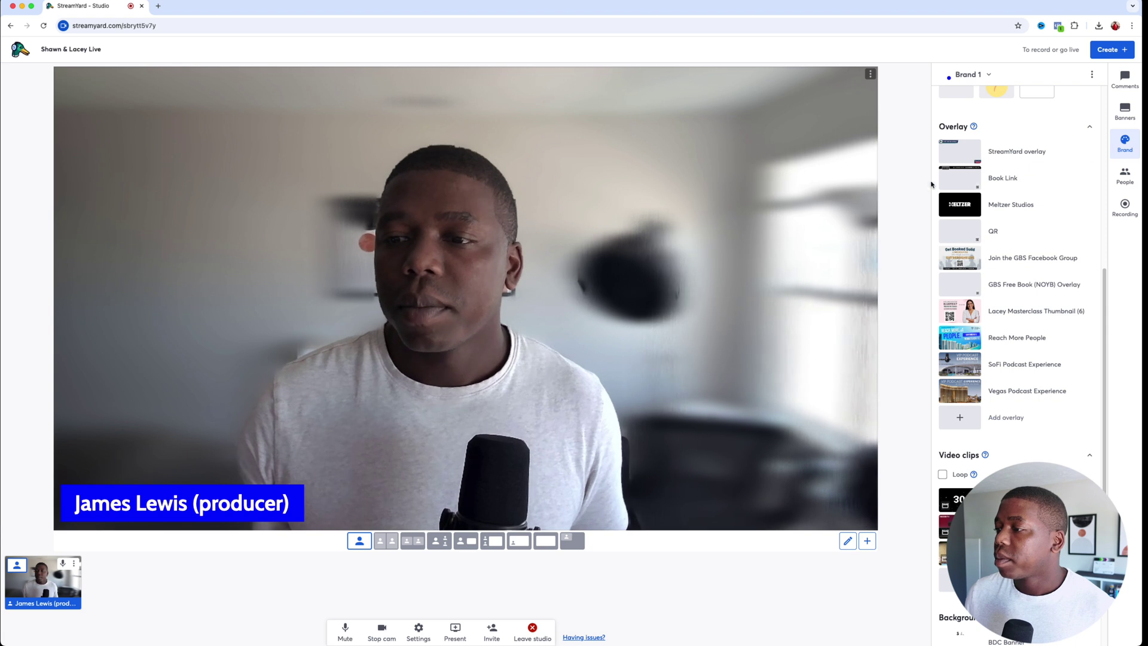
pyautogui.click(959, 147)
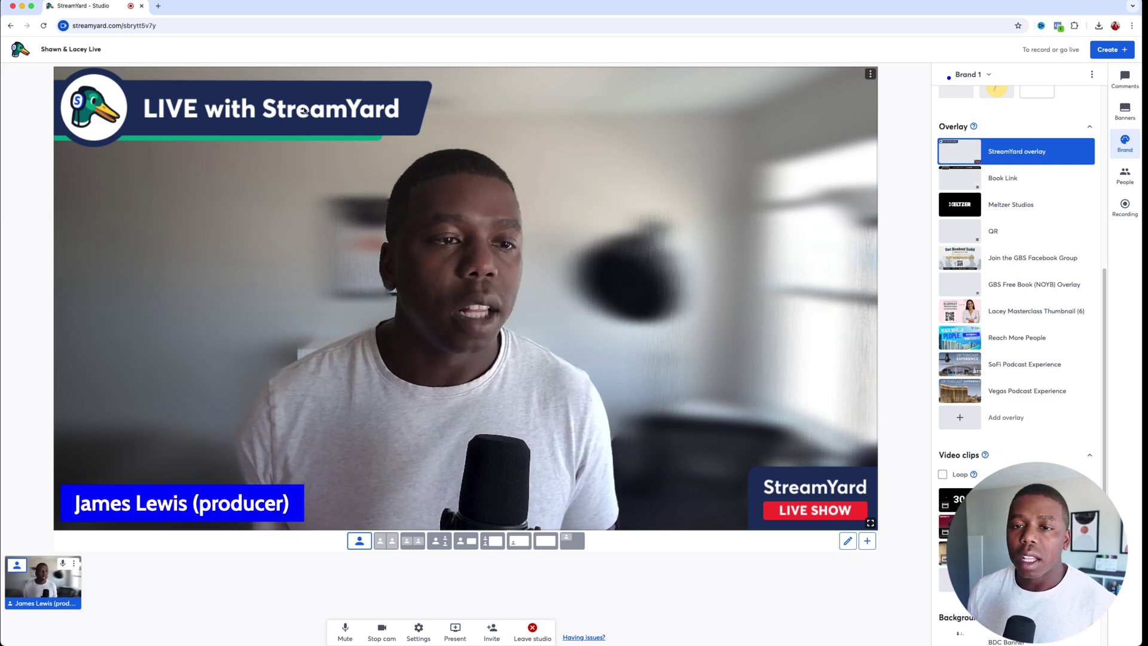
pyautogui.moveTo(944, 183)
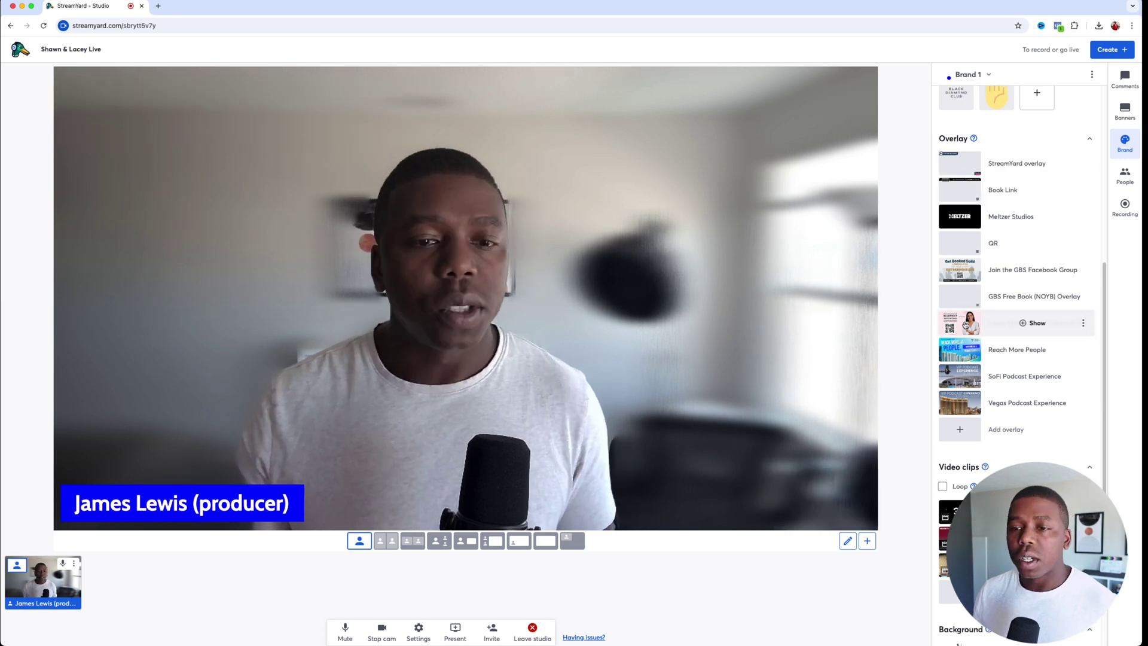
# Step: Show the Reach More People and SoFi Podcast Experience overlays in turn, and hide each one again
pyautogui.moveTo(956, 353)
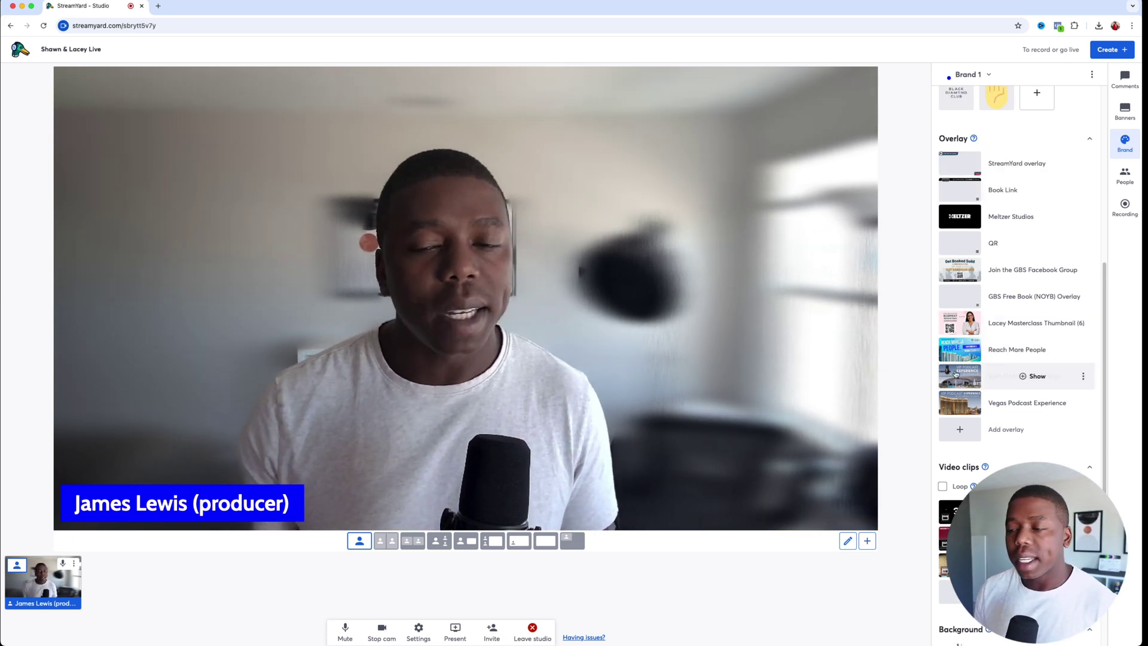
pyautogui.click(955, 351)
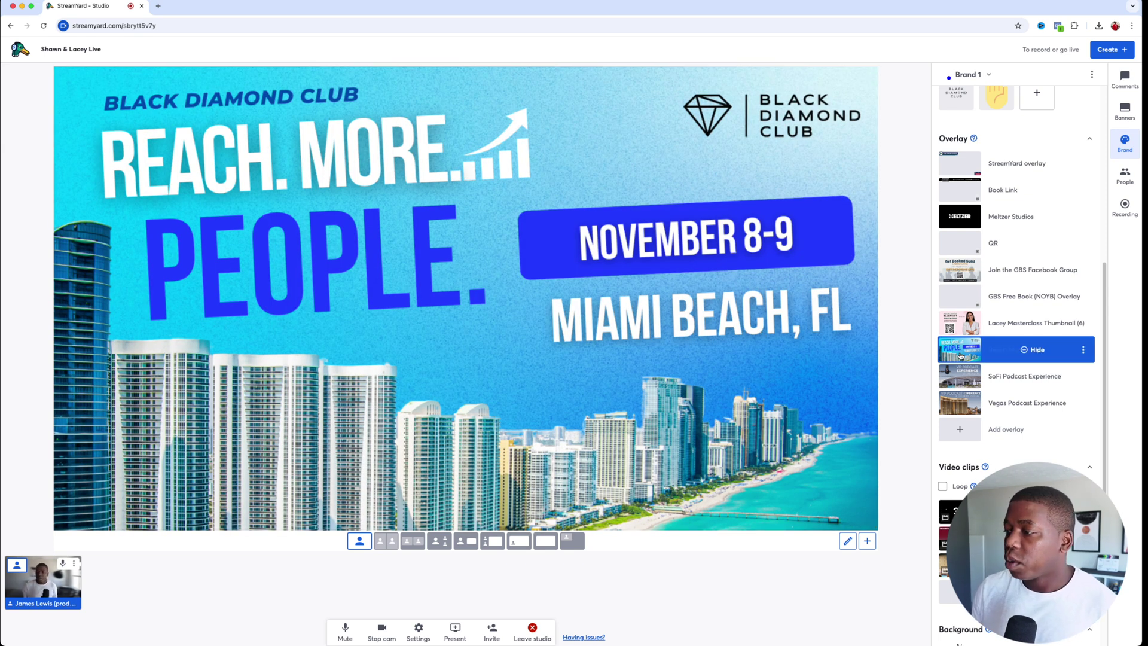
pyautogui.click(960, 357)
pyautogui.click(962, 378)
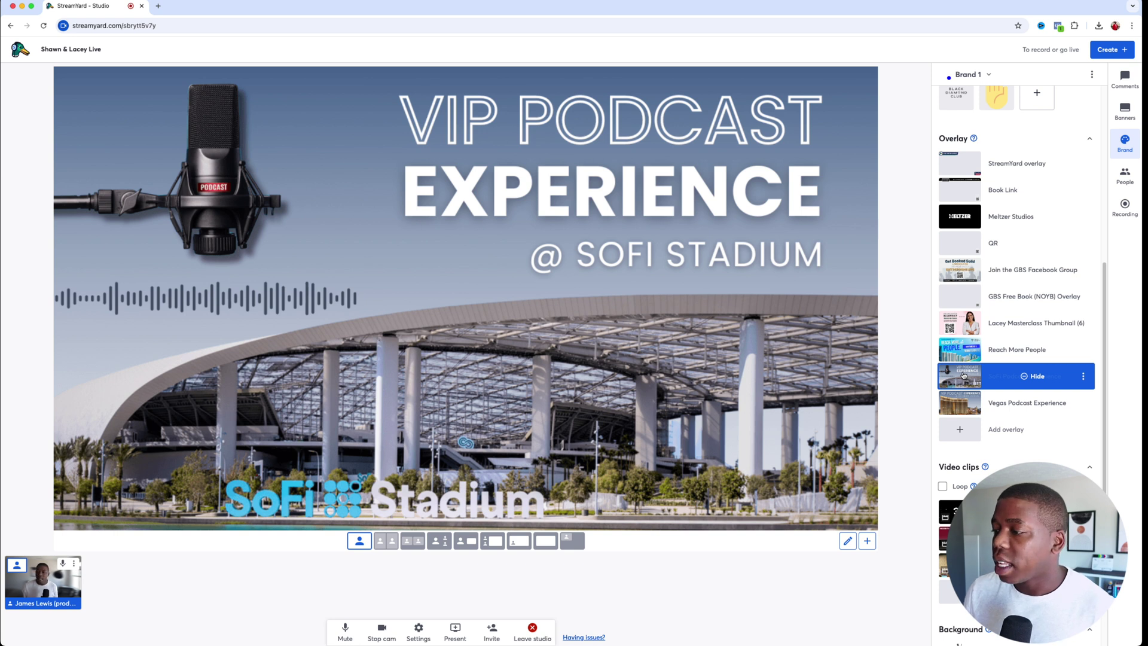
pyautogui.click(963, 375)
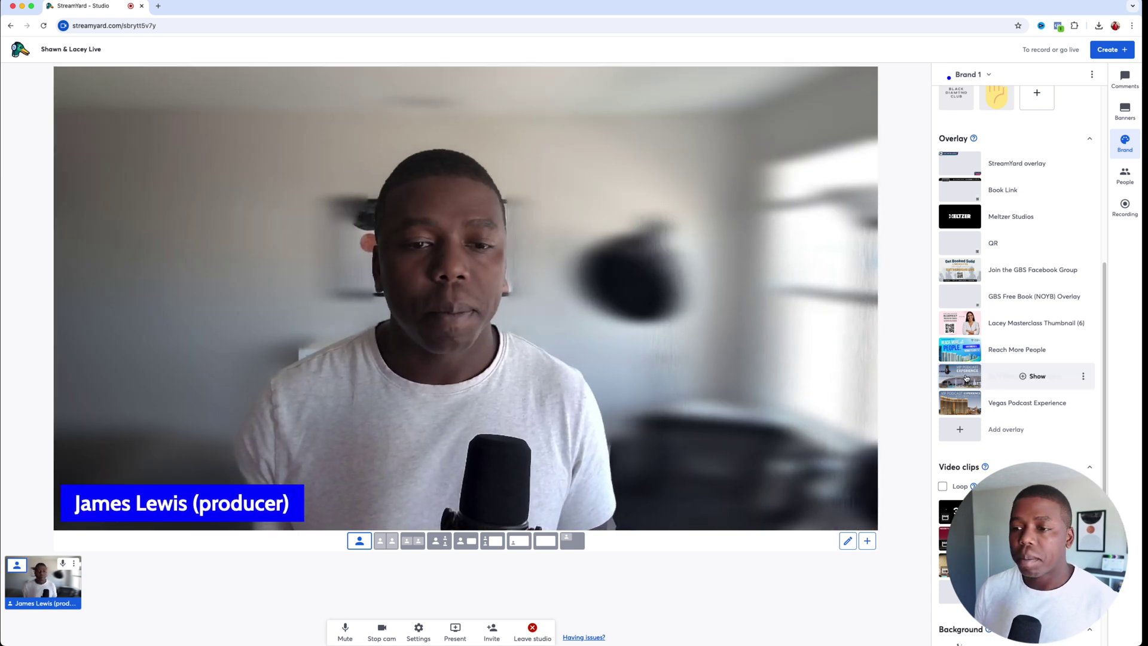
# Step: Show the GBS Free Book (NOYB) overlay with its QR code on the stage, and hide it again
pyautogui.scroll(-1, 963, 410)
pyautogui.click(1034, 273)
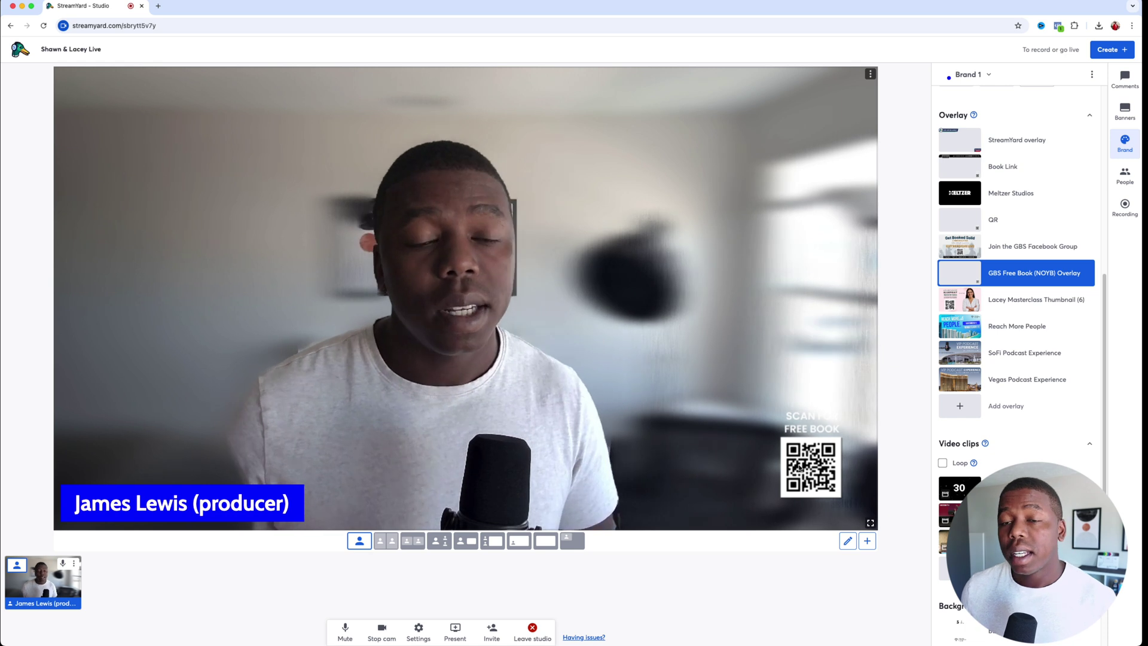
pyautogui.moveTo(988, 276)
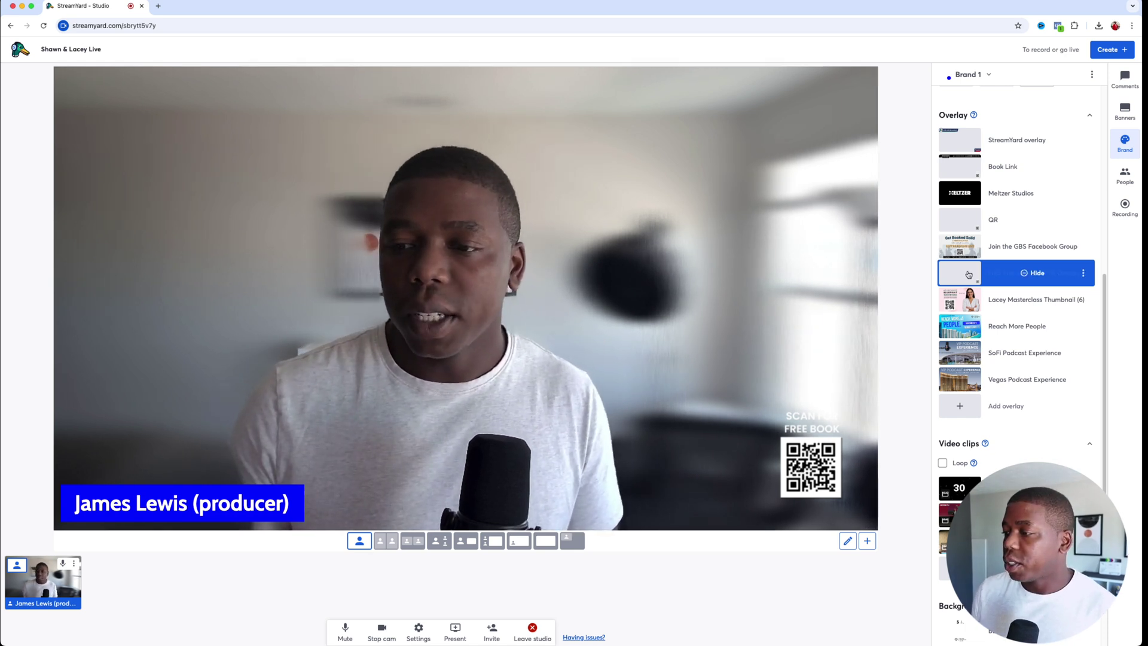
pyautogui.click(968, 274)
# Step: Upload the image NOYB YouTube Thumbnail (30) as a new overlay
pyautogui.scroll(-2, 963, 311)
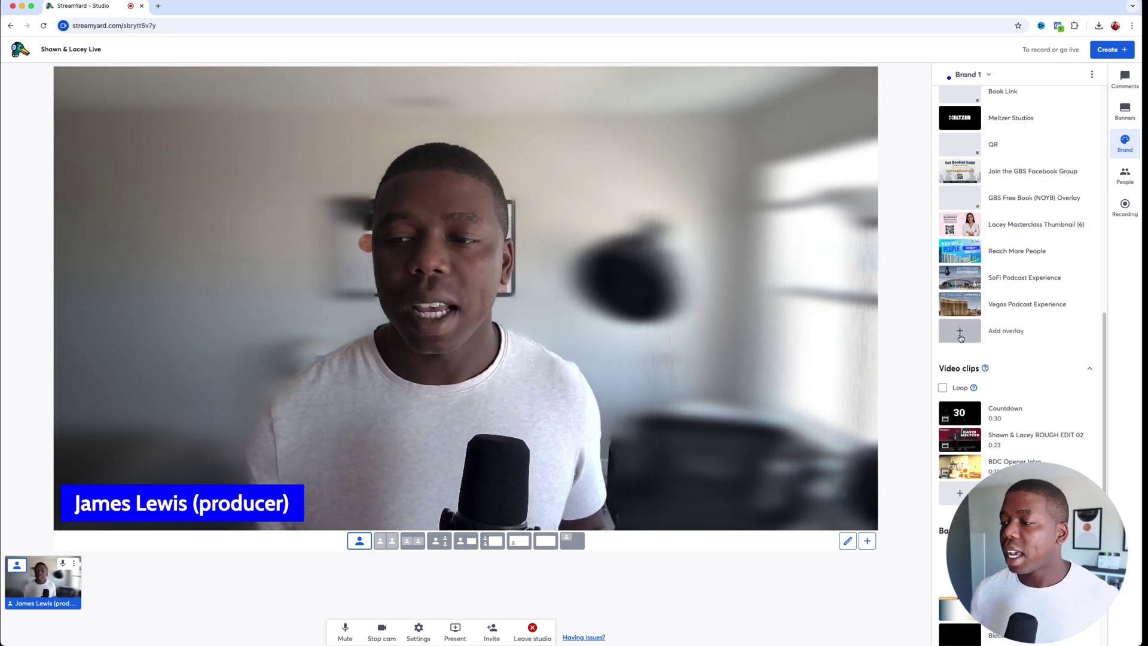
pyautogui.click(960, 337)
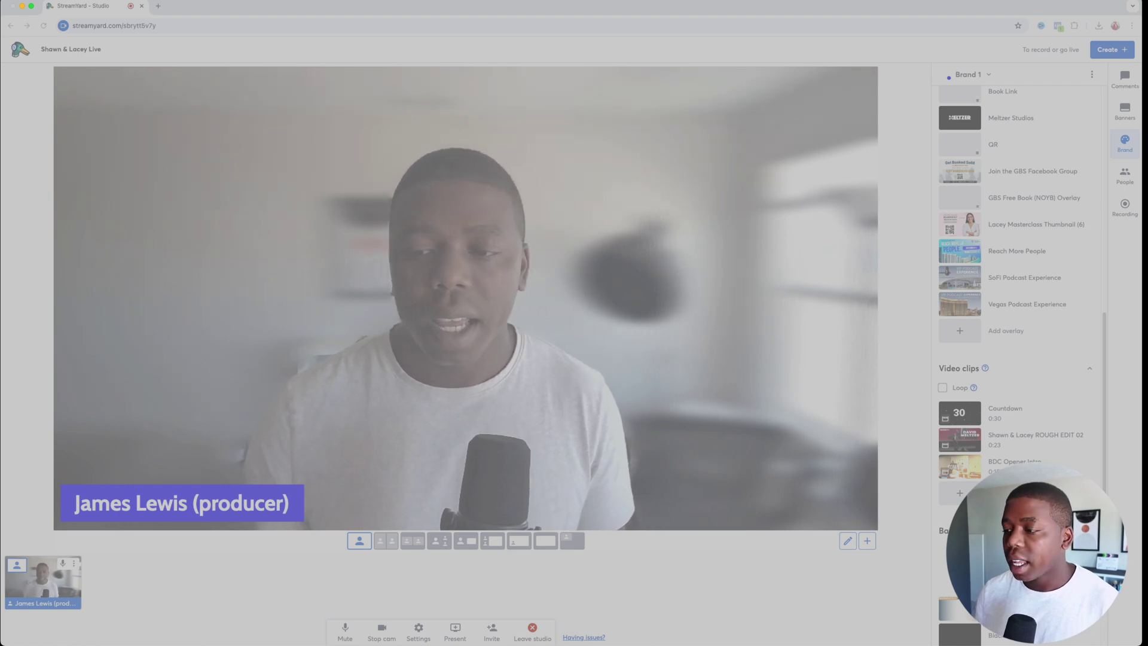
pyautogui.press('Return')
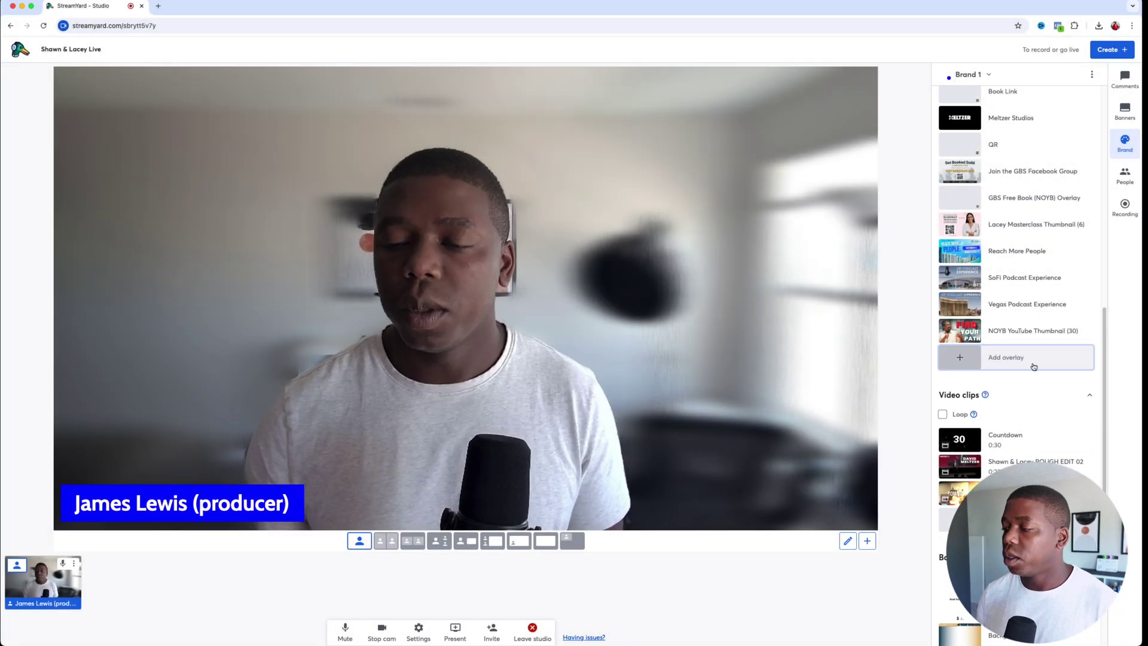
# Step: Show and hide the NOYB YouTube Thumbnail (30) overlay on the stage twice
pyautogui.click(964, 338)
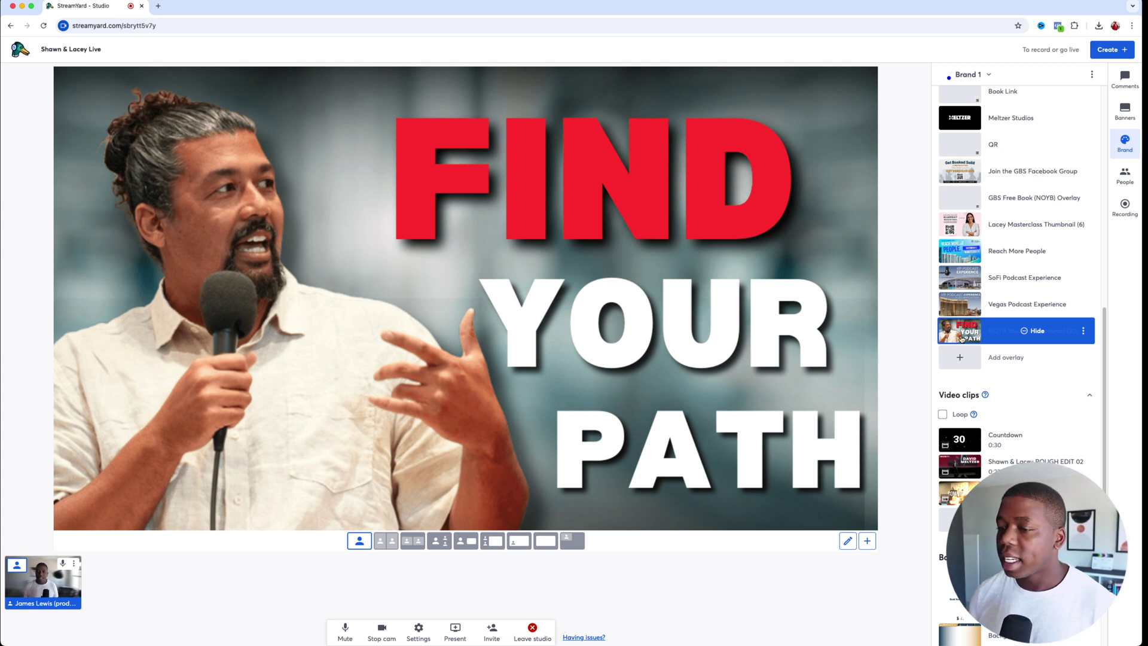
pyautogui.click(960, 338)
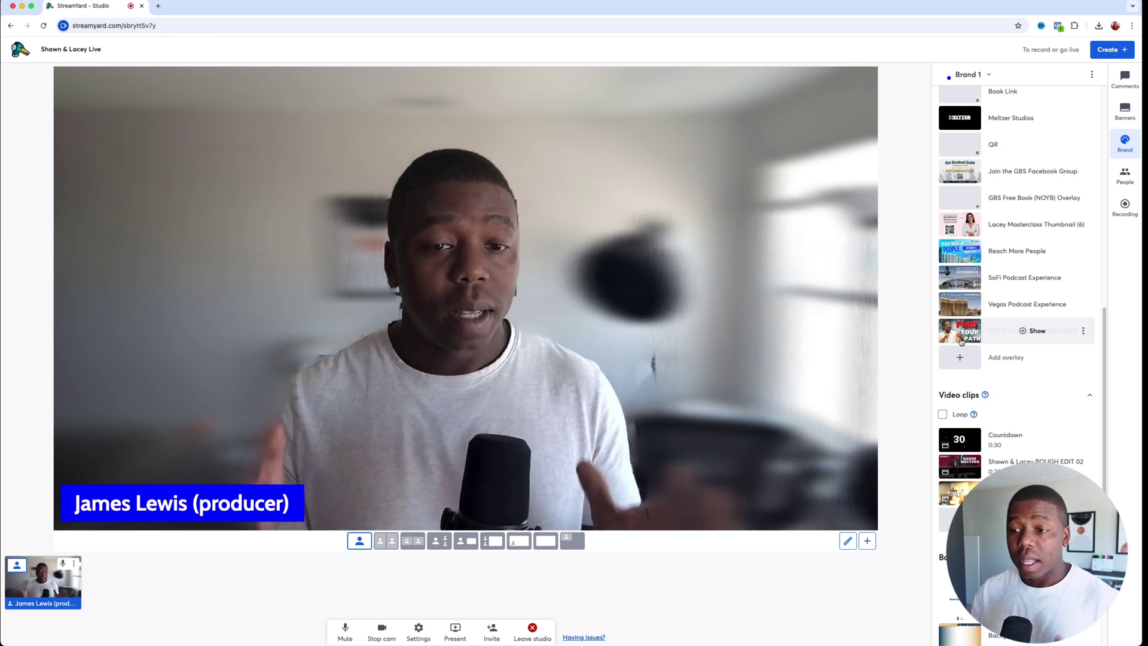
pyautogui.click(960, 340)
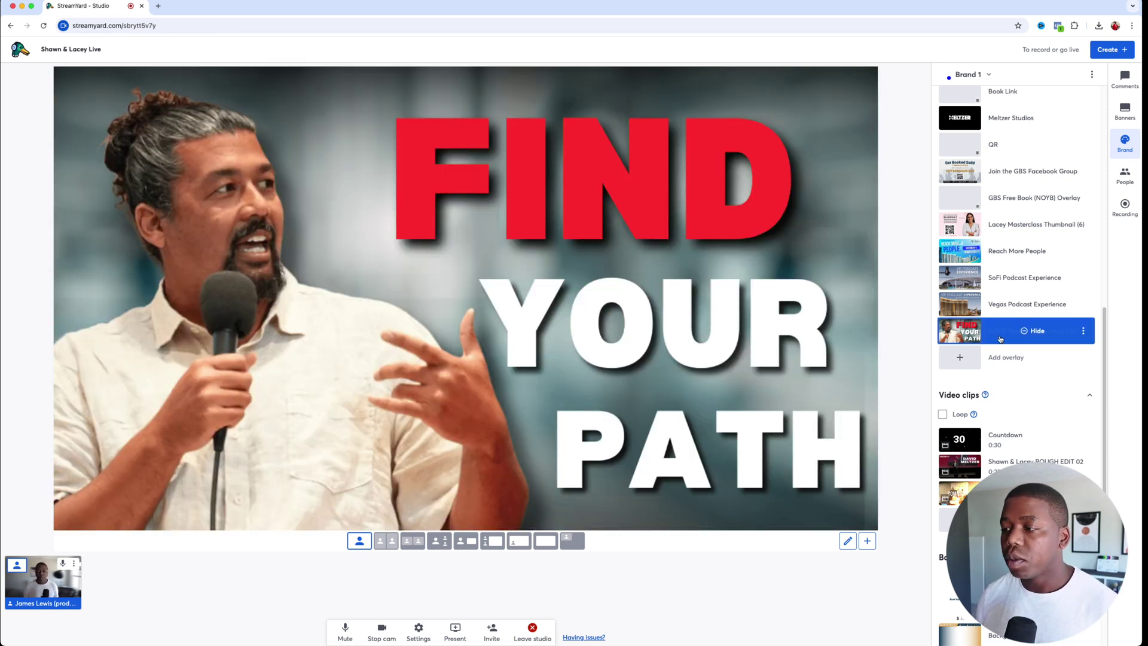
pyautogui.click(1024, 336)
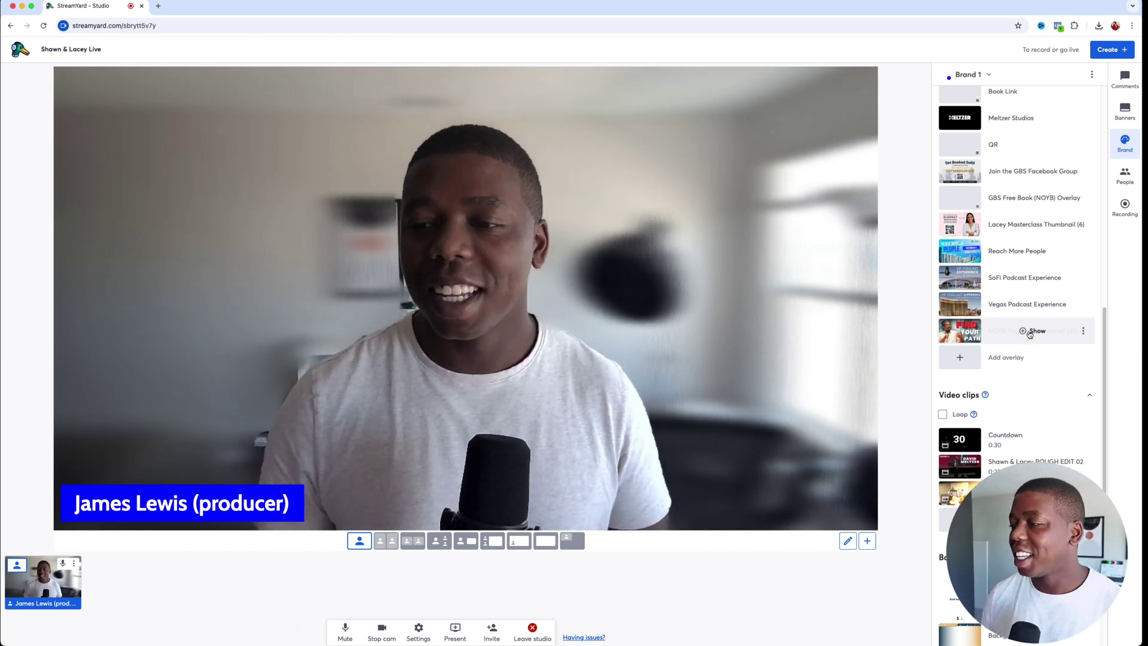
# Step: Upload the Camera Setup Test video clip, and switch looping of video clips on and off again
pyautogui.scroll(-3, 1023, 331)
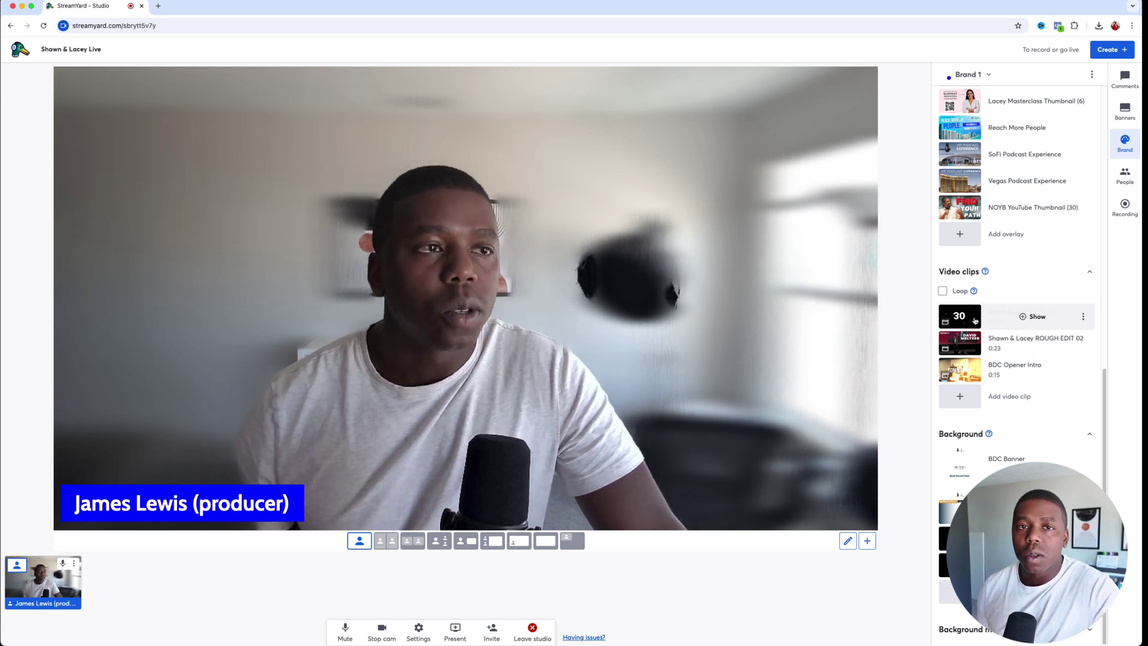
pyautogui.click(981, 395)
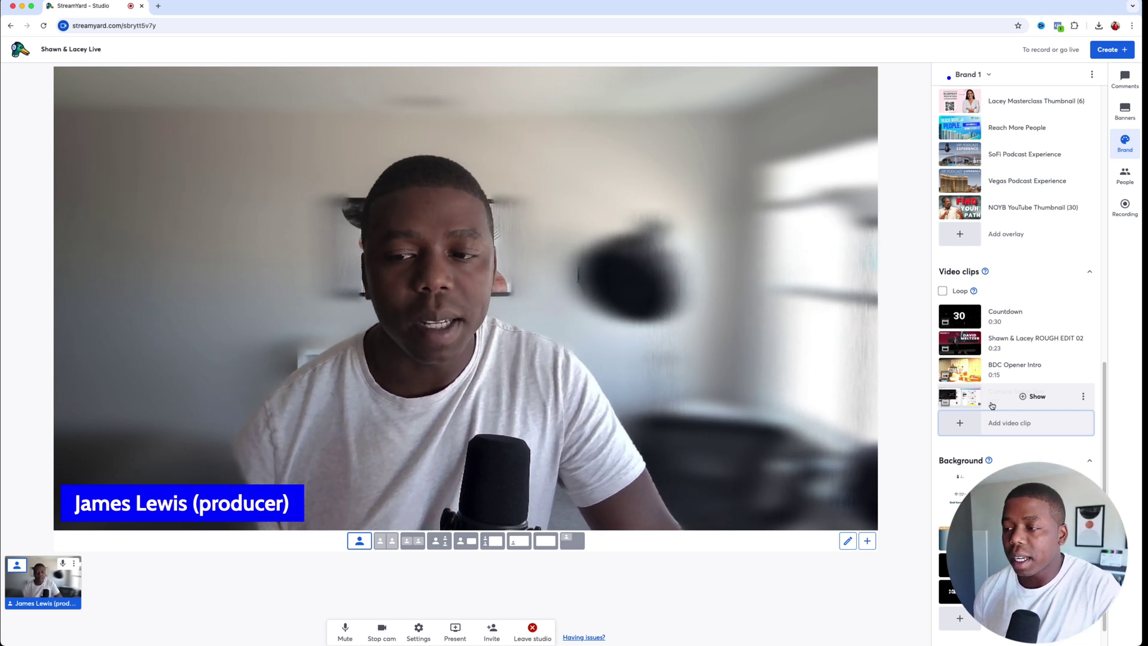
pyautogui.scroll(-1, 980, 334)
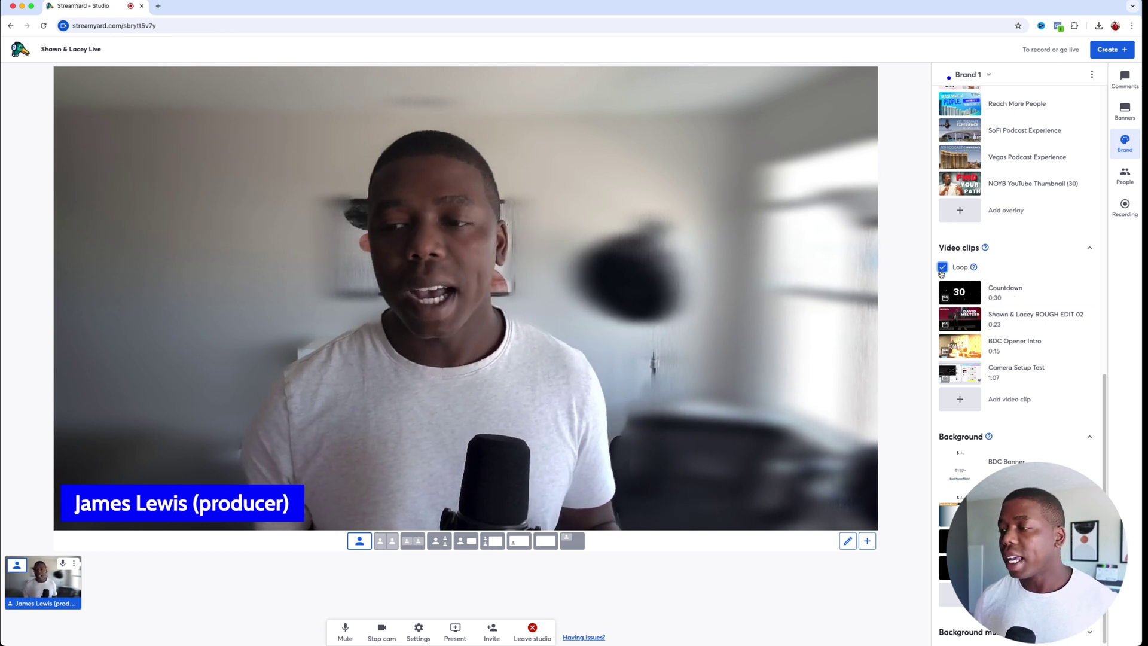
pyautogui.click(942, 267)
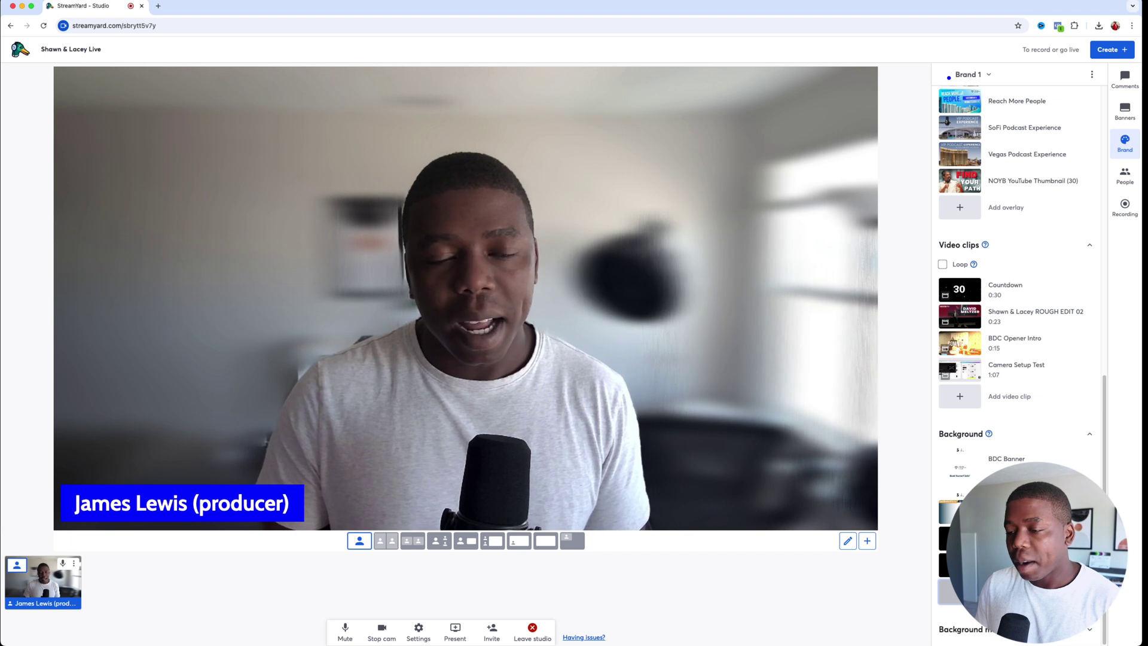
# Step: Look through the stock image and video backgrounds, and add the first image, the pastel yellow-to-purple gradient, as a background
pyautogui.click(936, 589)
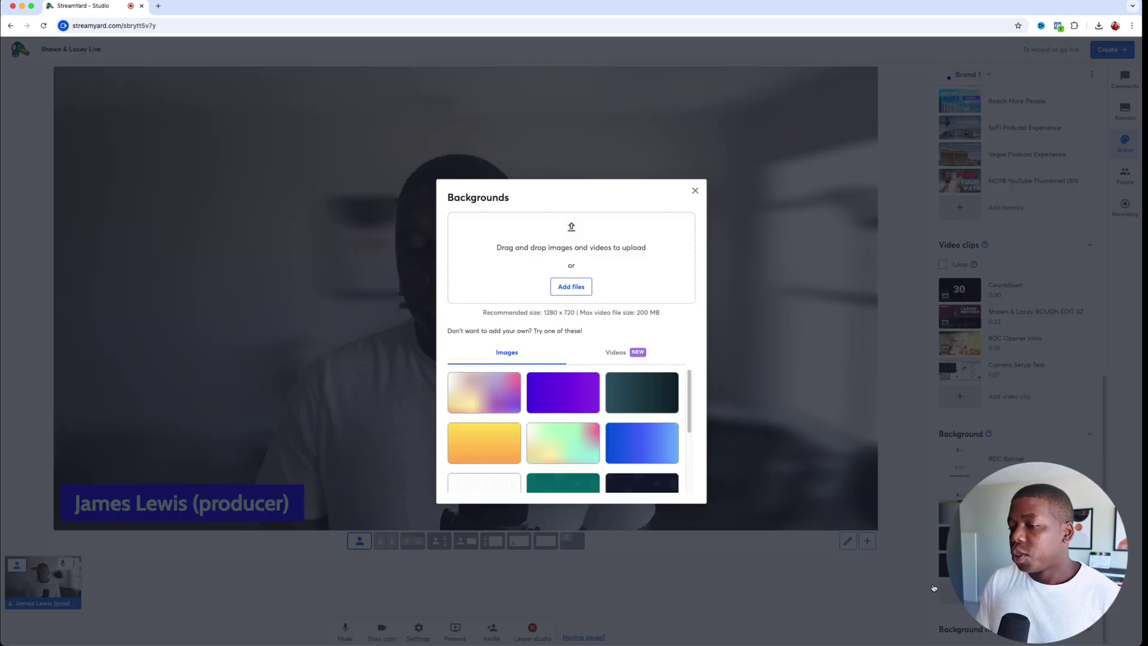
pyautogui.scroll(-3, 630, 444)
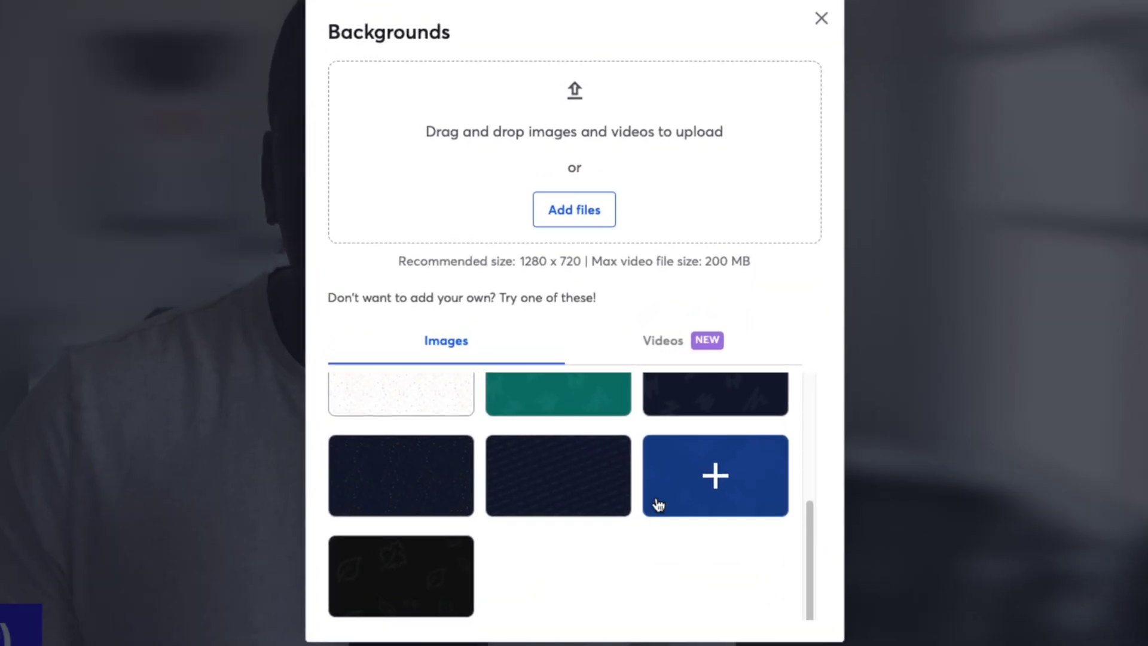
pyautogui.scroll(3, 466, 480)
pyautogui.click(652, 357)
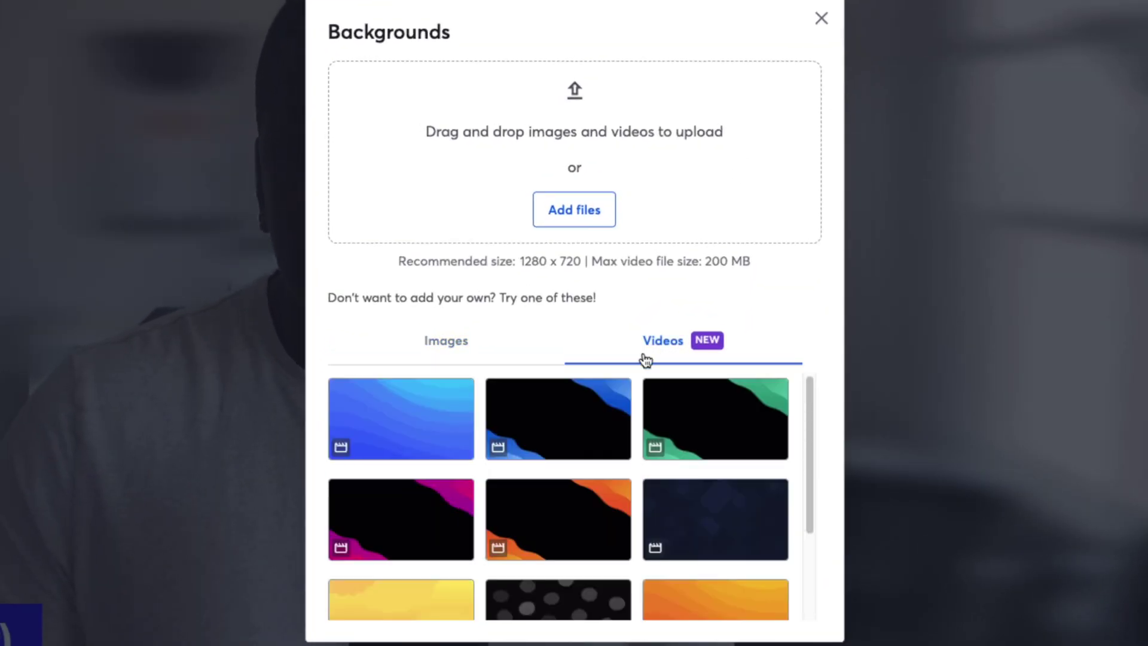
pyautogui.scroll(-3, 556, 425)
pyautogui.scroll(3, 514, 414)
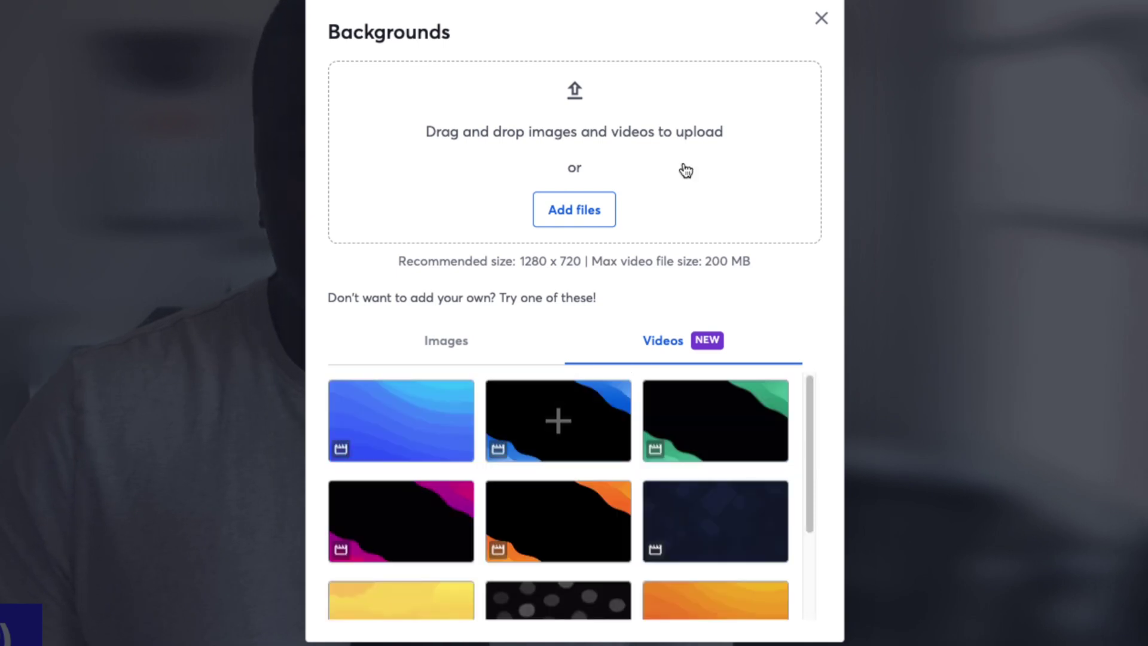
pyautogui.click(820, 19)
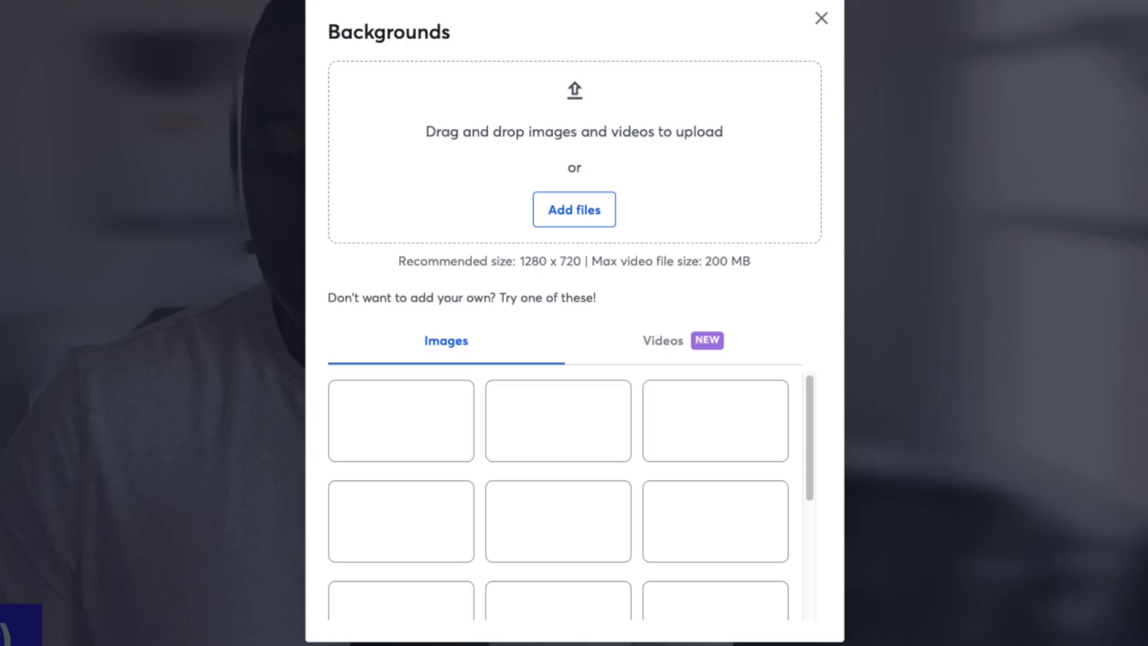
pyautogui.click(397, 410)
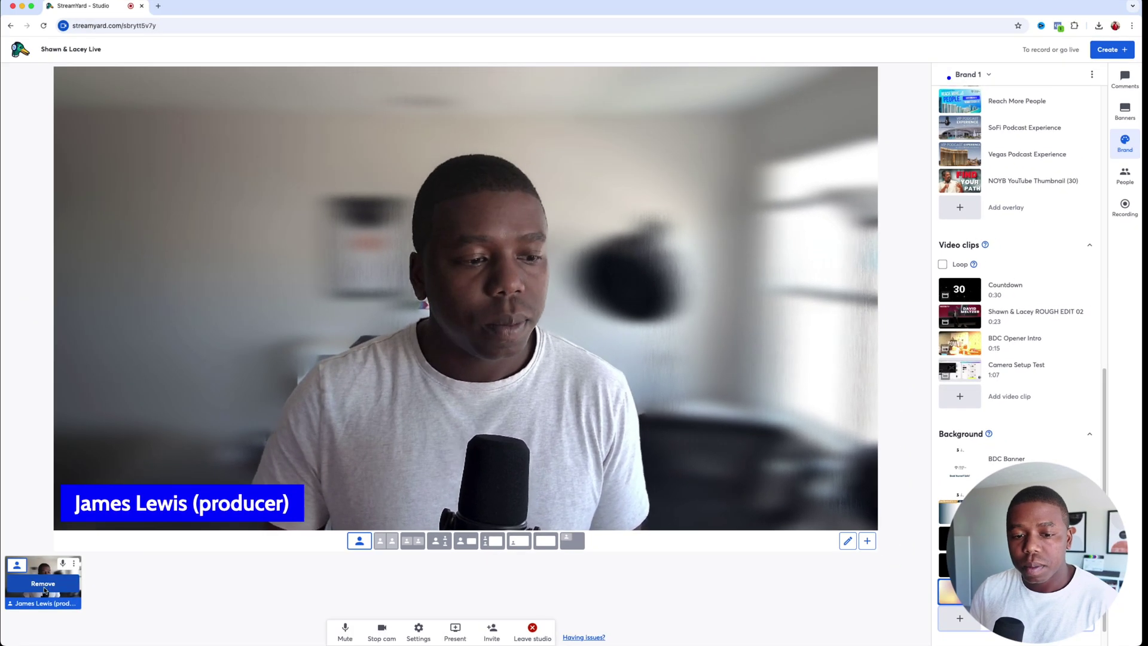
# Step: Take the producer's camera off the stage and add the stock video background with grey rounded shapes on black
pyautogui.click(42, 598)
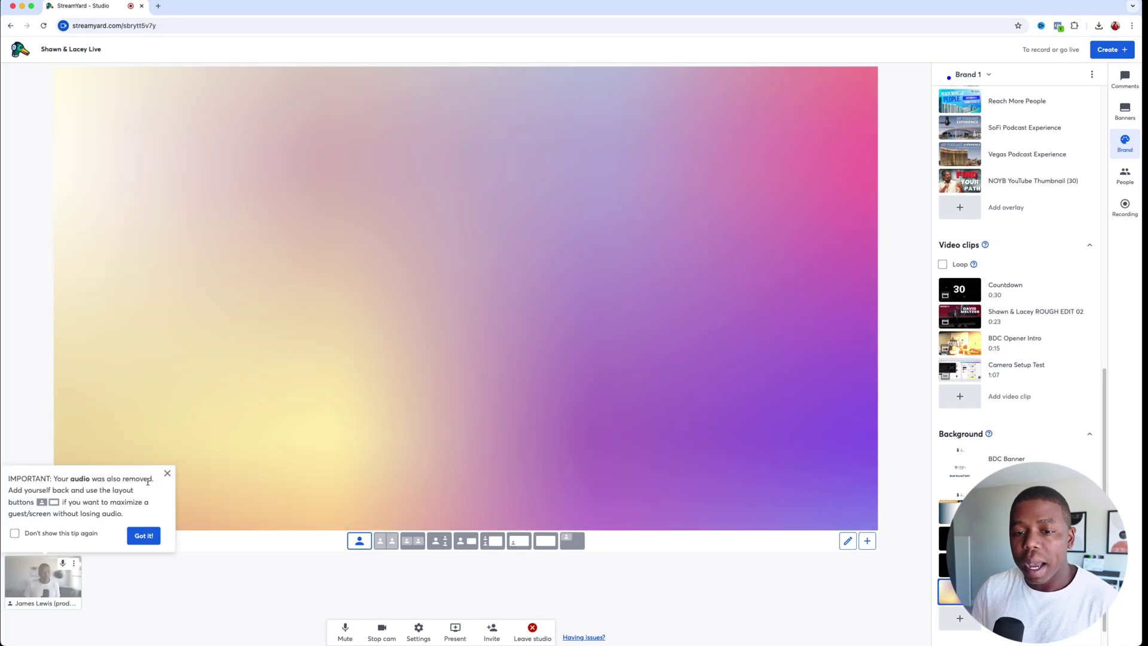
pyautogui.click(167, 474)
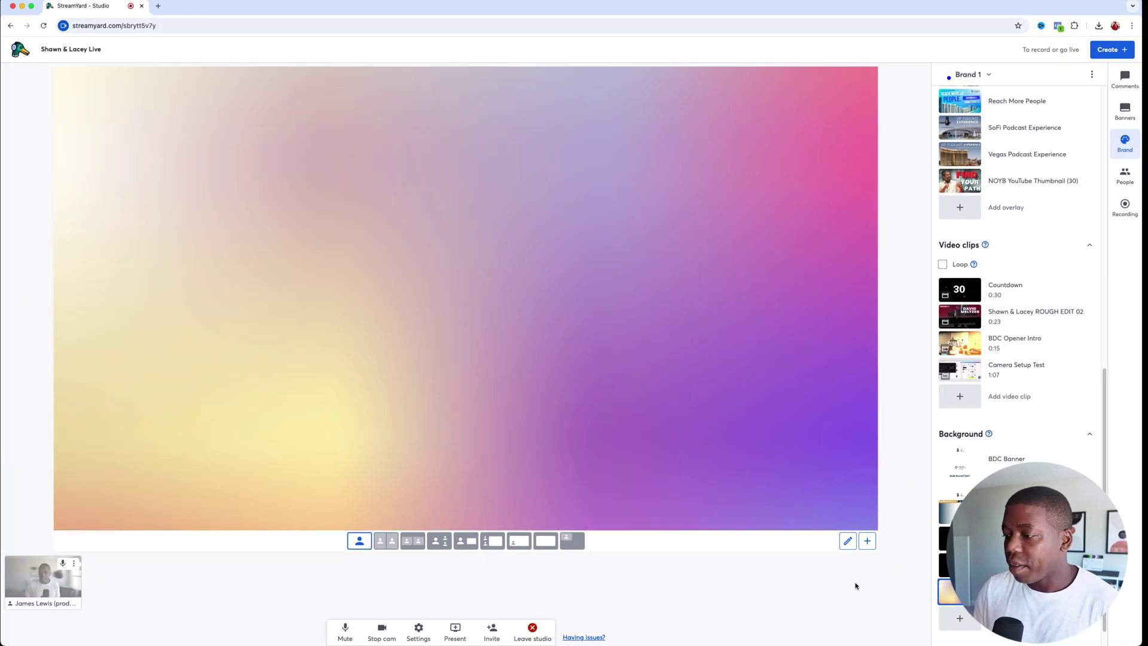
pyautogui.click(967, 617)
pyautogui.click(632, 353)
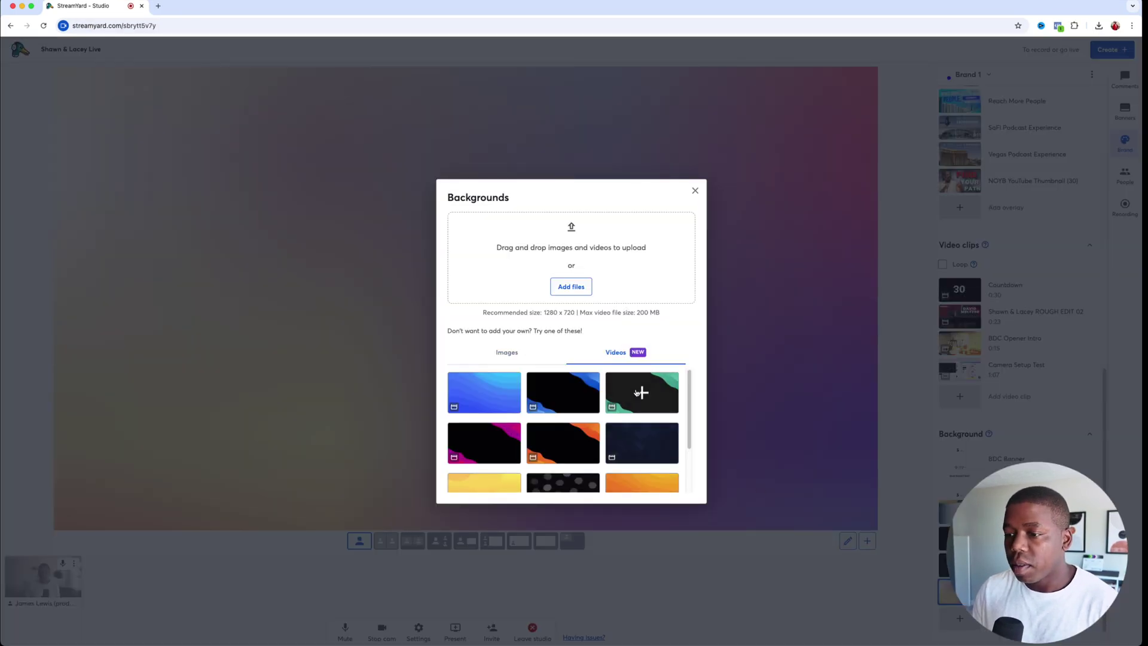
pyautogui.scroll(-2, 639, 391)
pyautogui.click(560, 453)
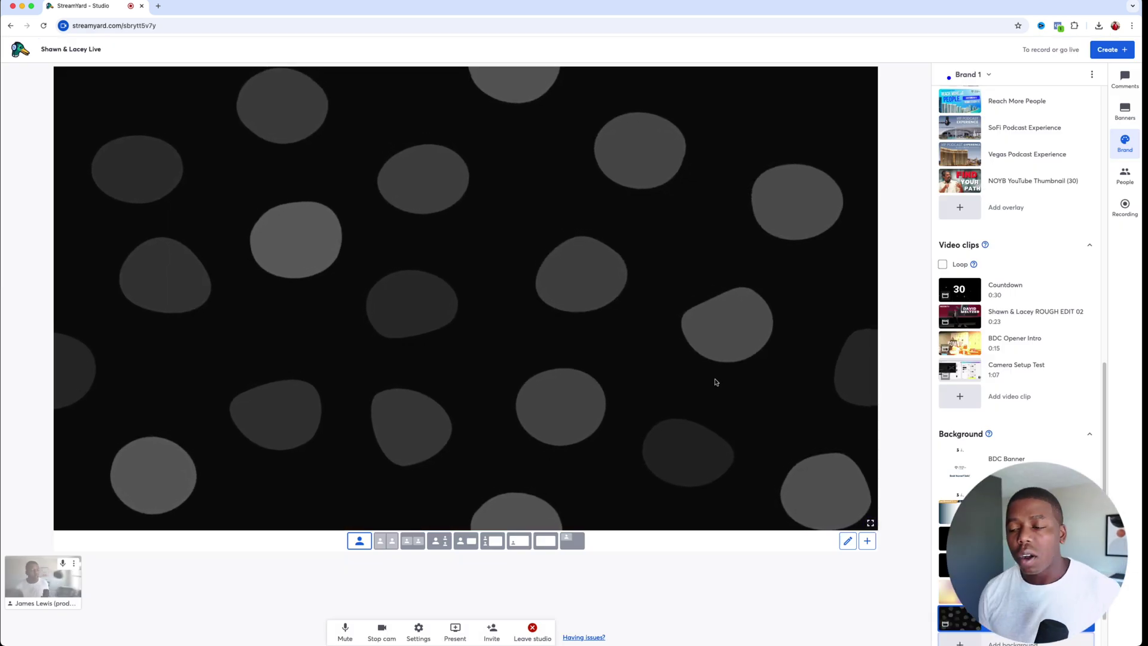
# Step: Show the BYS Banner background and add the producer's main camera and the extra camera to the stage
pyautogui.scroll(-2, 951, 298)
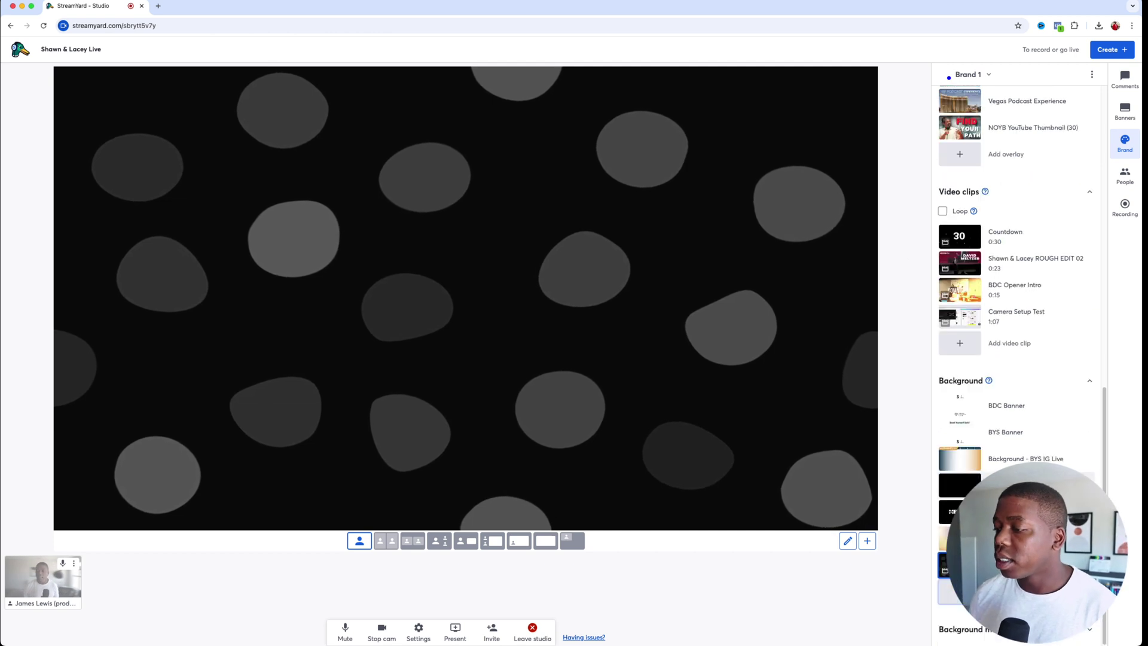
pyautogui.moveTo(1011, 447)
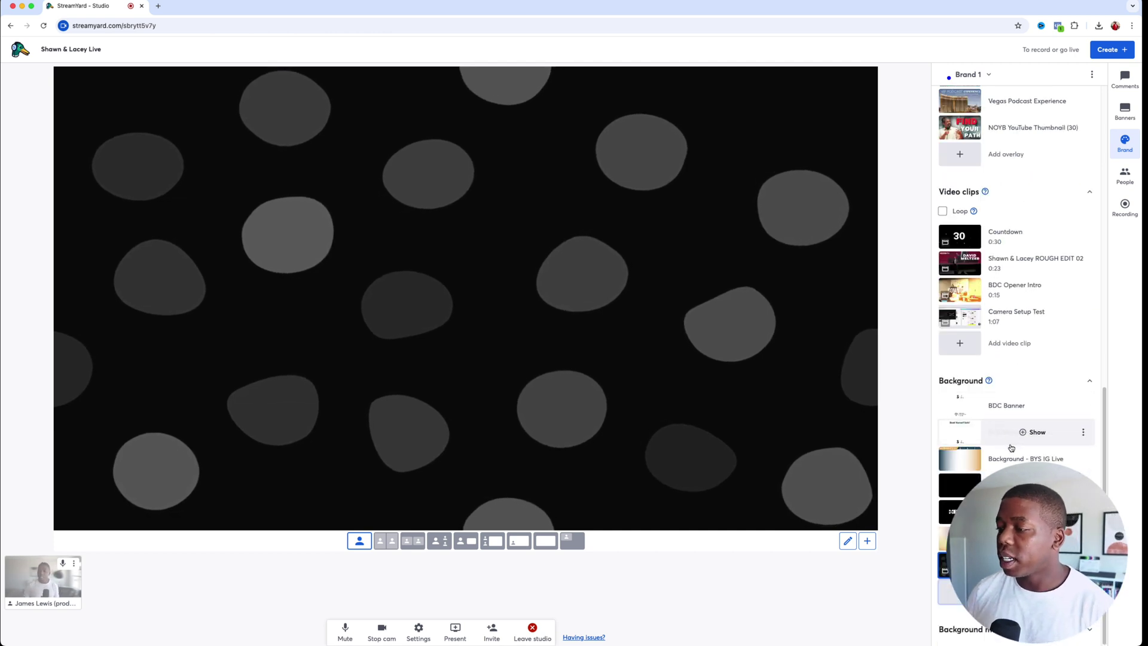
pyautogui.click(1031, 431)
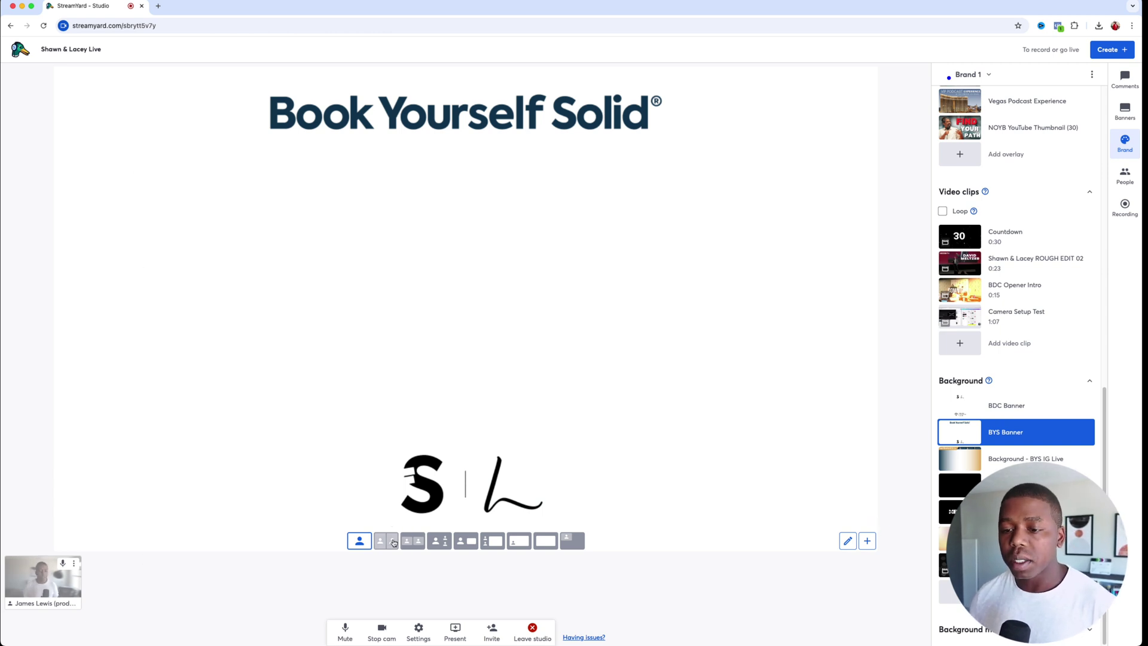
pyautogui.moveTo(63, 584)
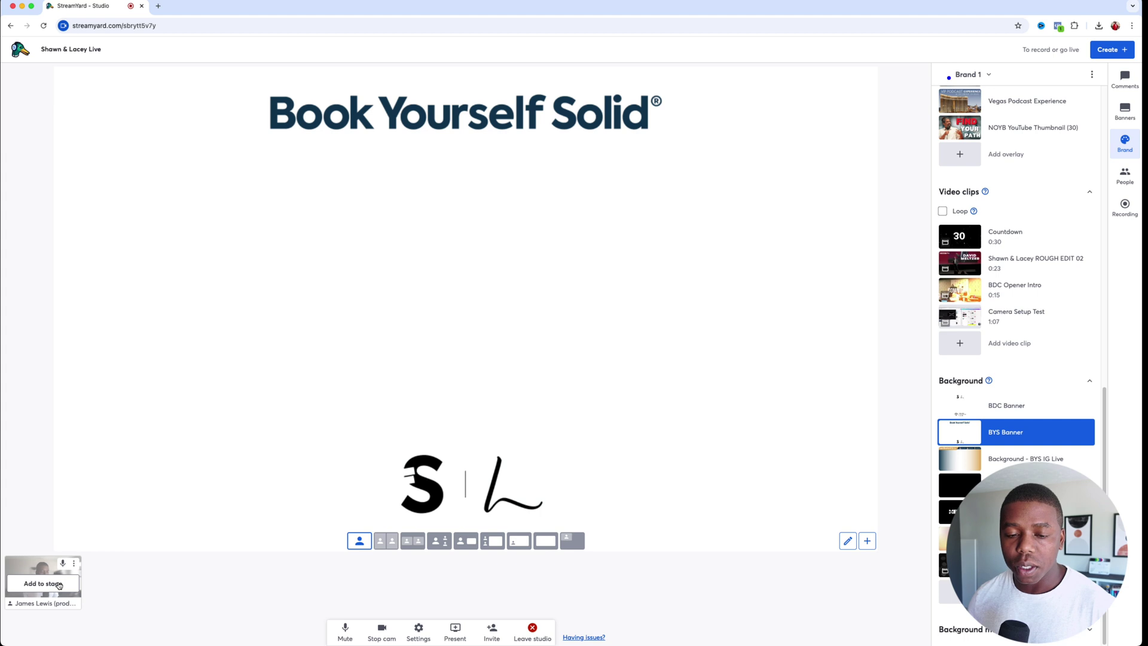
pyautogui.click(59, 584)
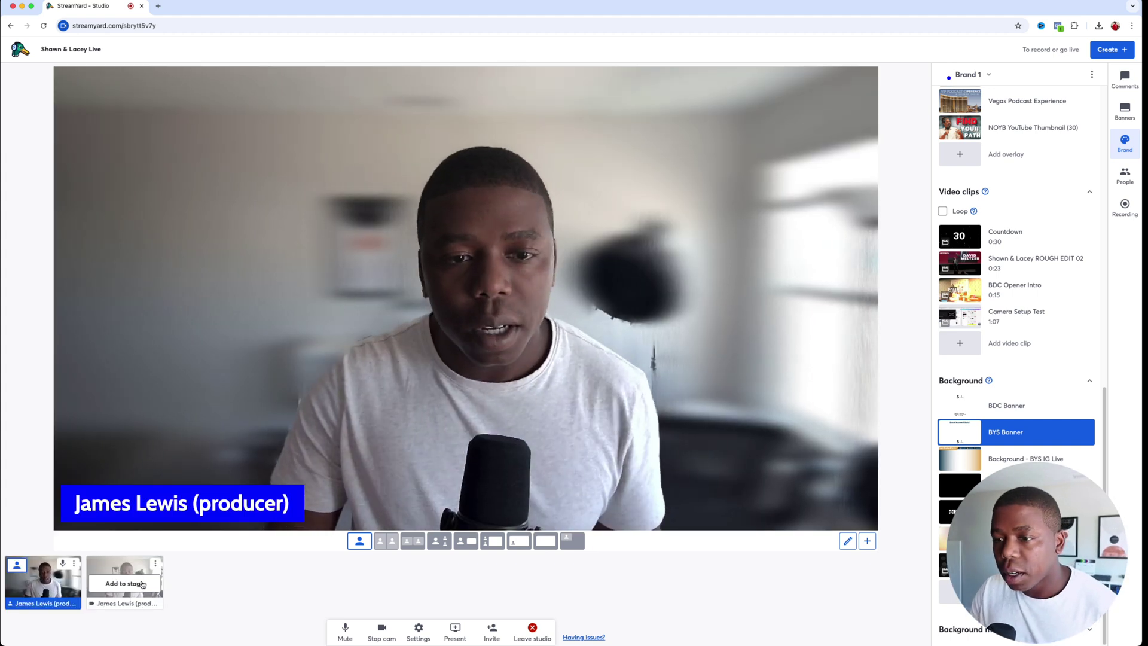
pyautogui.click(138, 582)
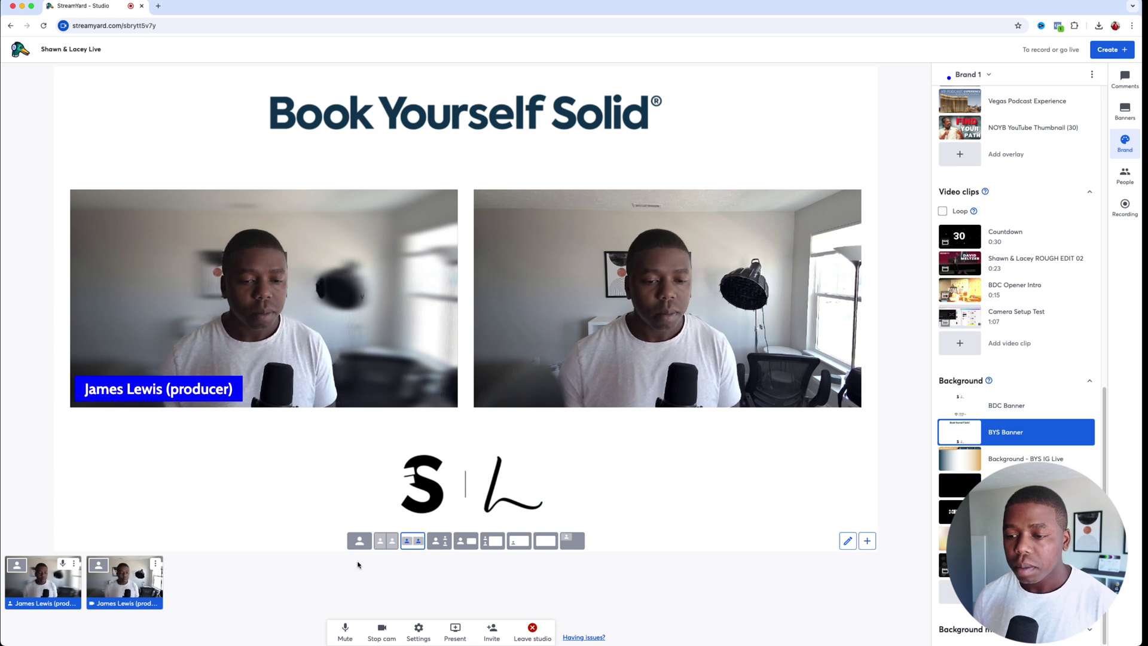
# Step: Compare the stage layouts with both cameras, including Cropped, News, Picture-in-picture and Solo, and finish on the Group layout
pyautogui.click(390, 543)
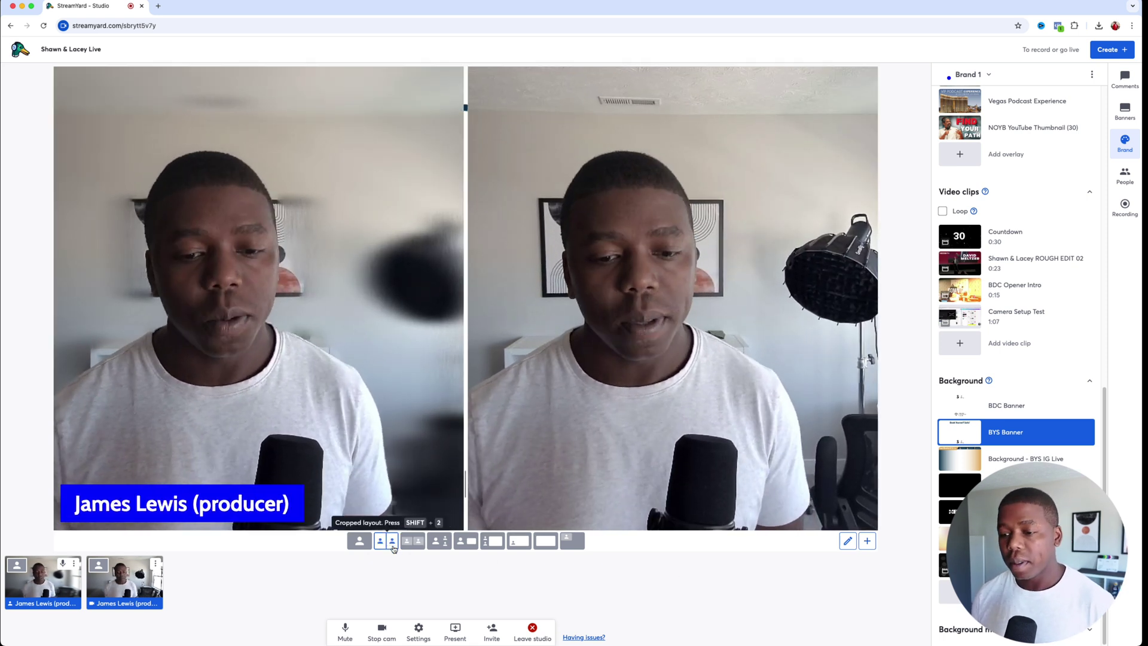
pyautogui.click(412, 541)
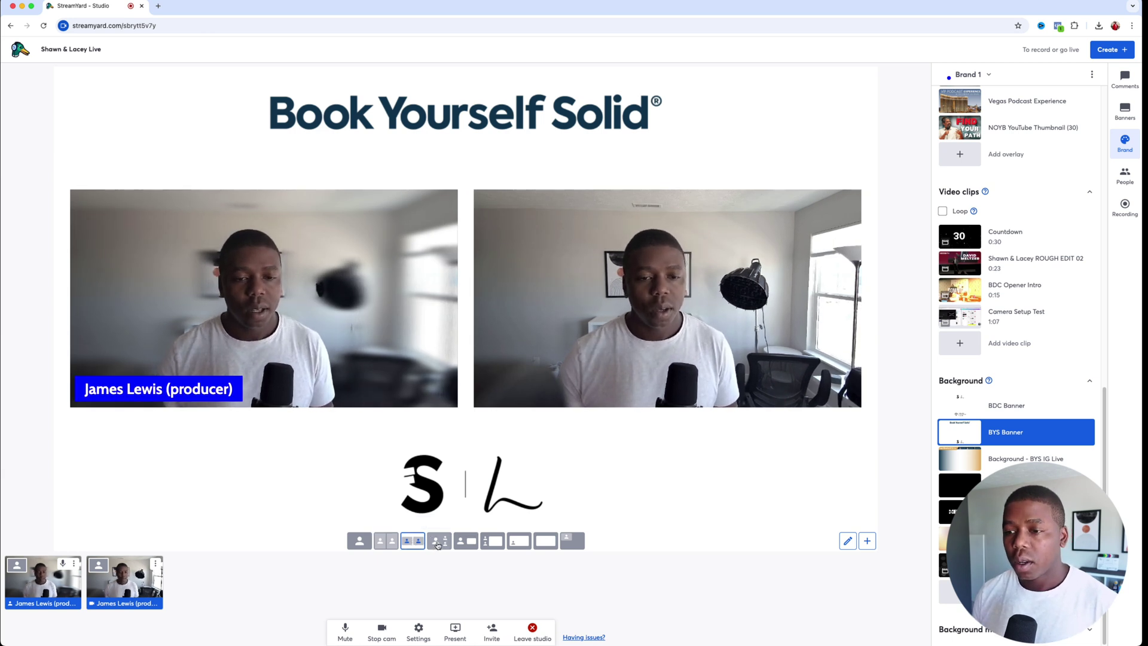
pyautogui.click(438, 542)
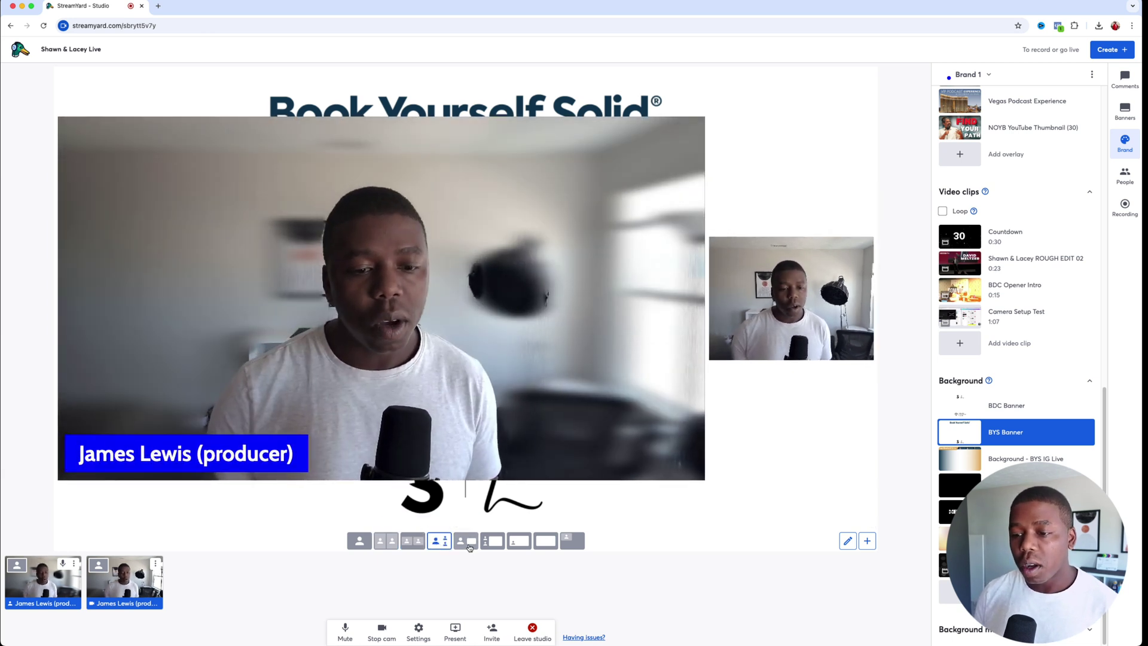
pyautogui.click(469, 547)
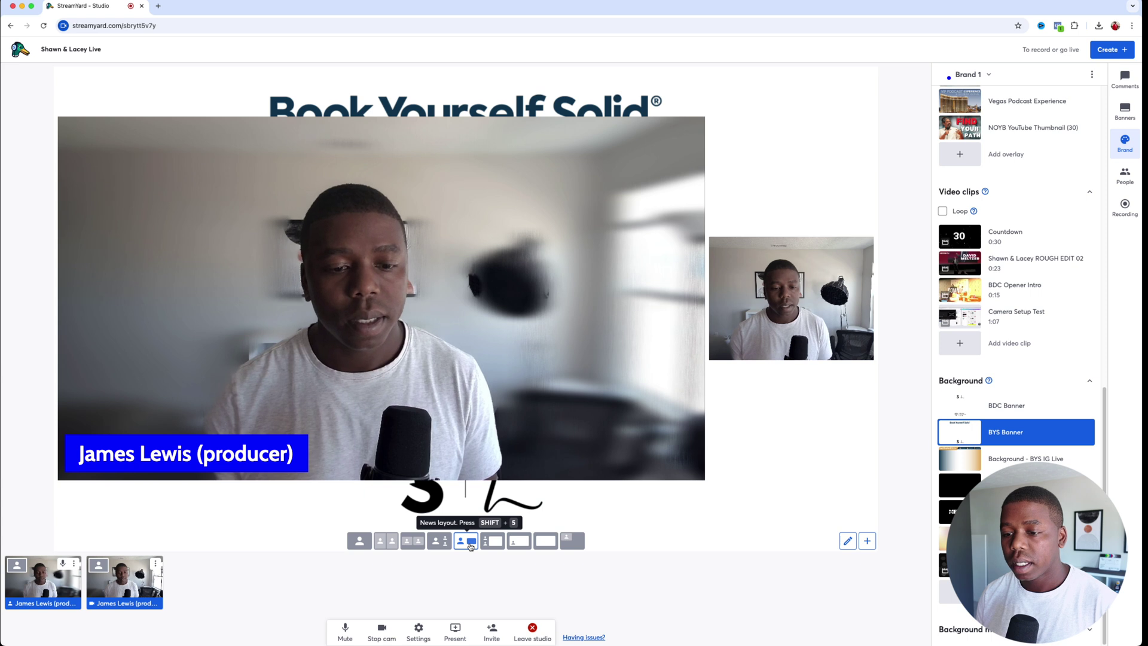
pyautogui.click(493, 544)
pyautogui.click(527, 543)
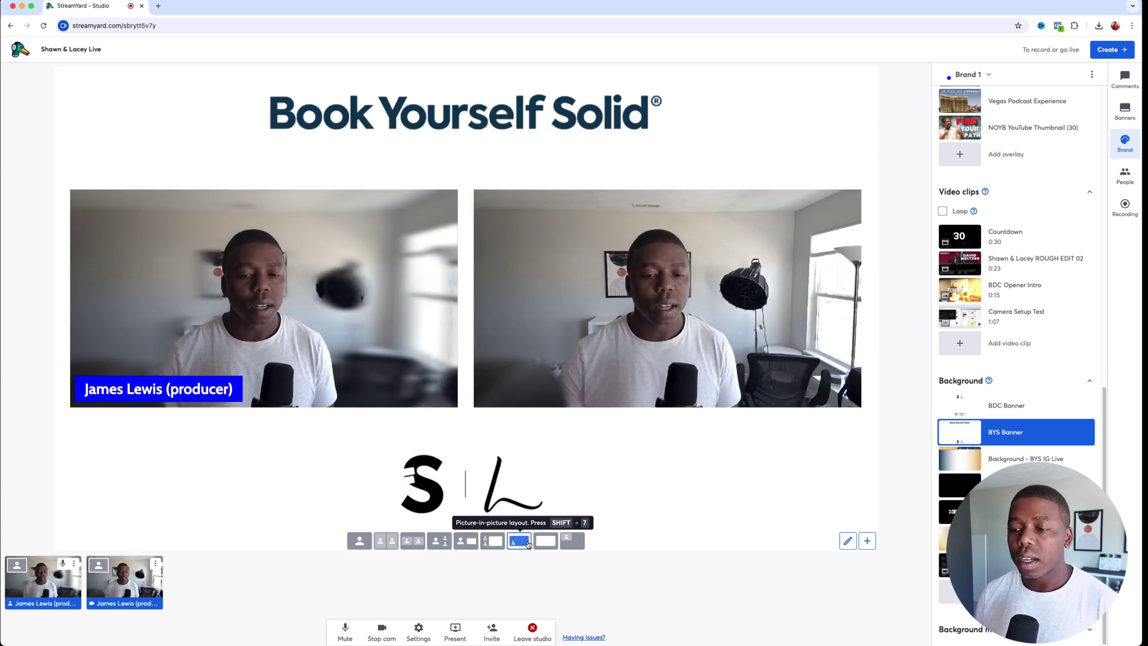
pyautogui.click(545, 541)
pyautogui.click(470, 544)
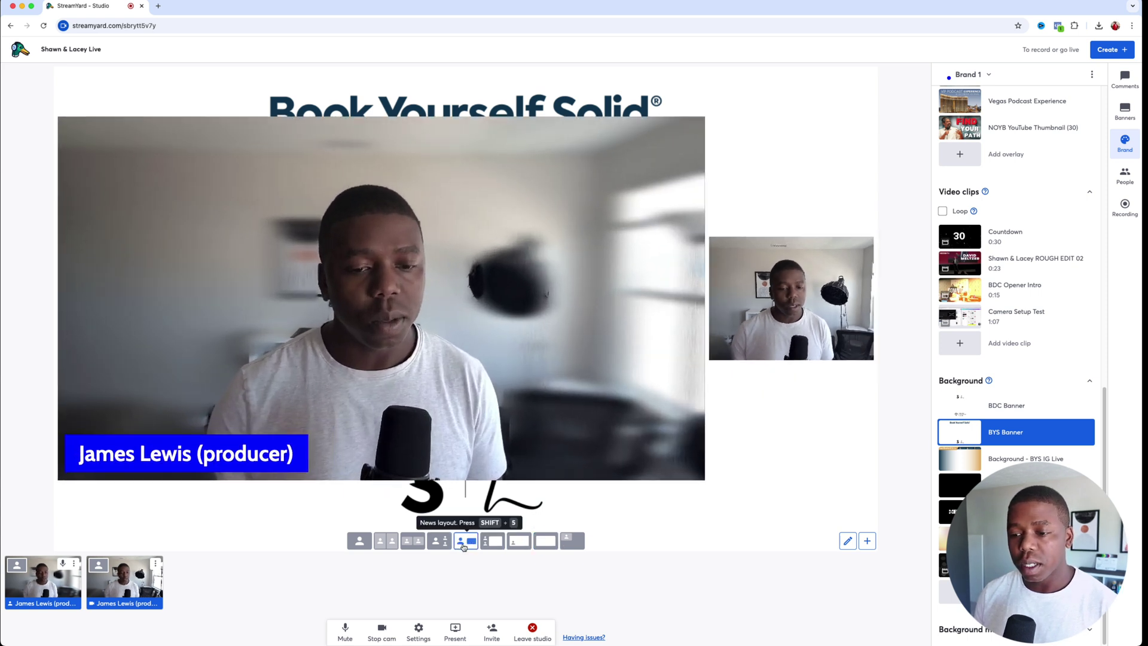
pyautogui.click(361, 543)
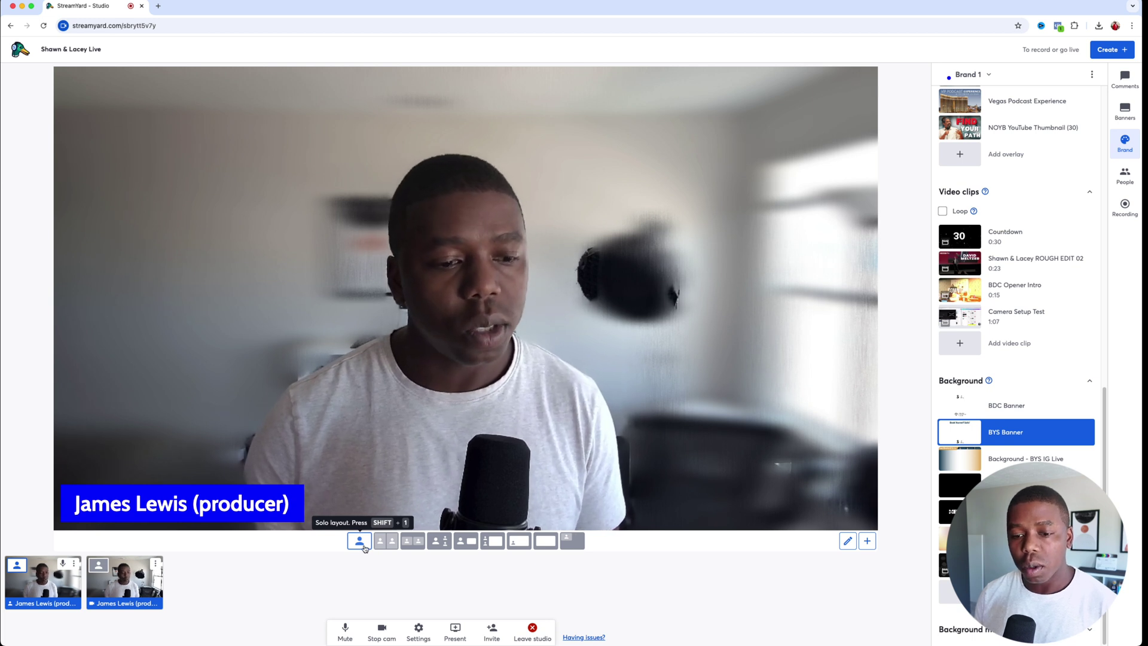
pyautogui.click(404, 542)
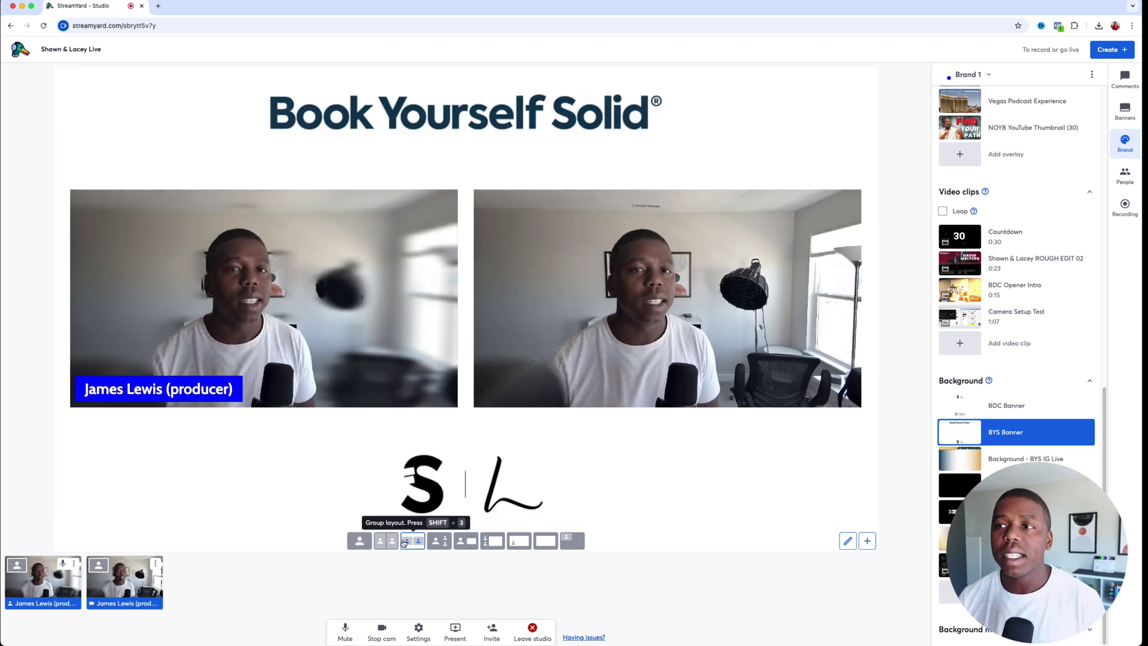
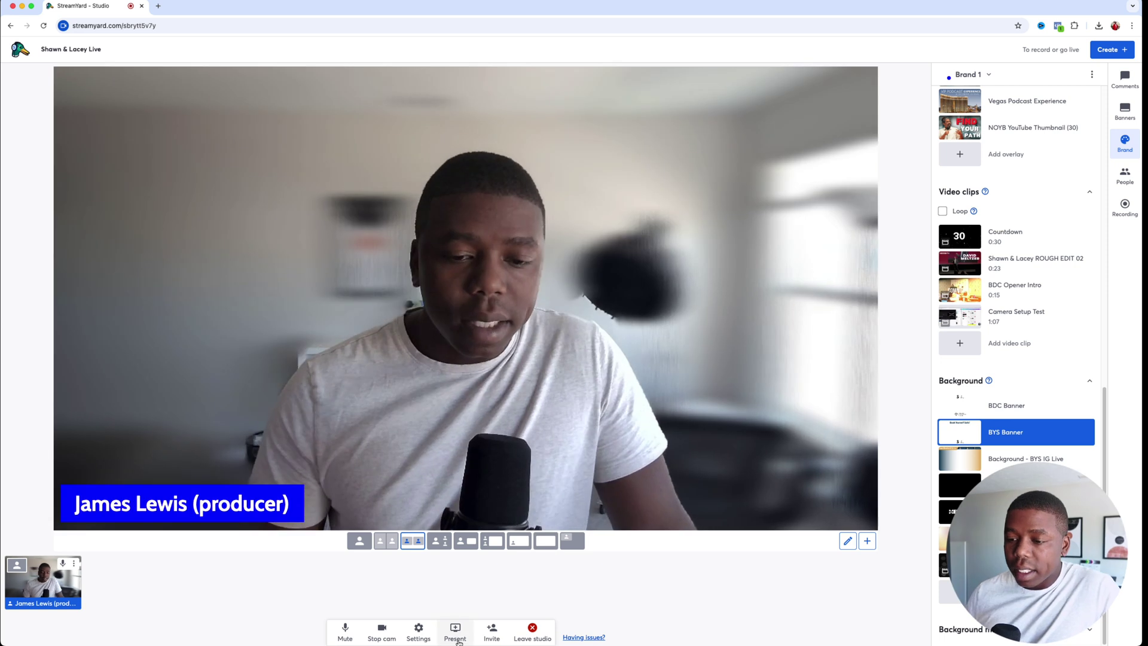
# Step: Present the Invitation to SoFi slide deck and add its slides to the stage beside the producer's camera
pyautogui.click(459, 640)
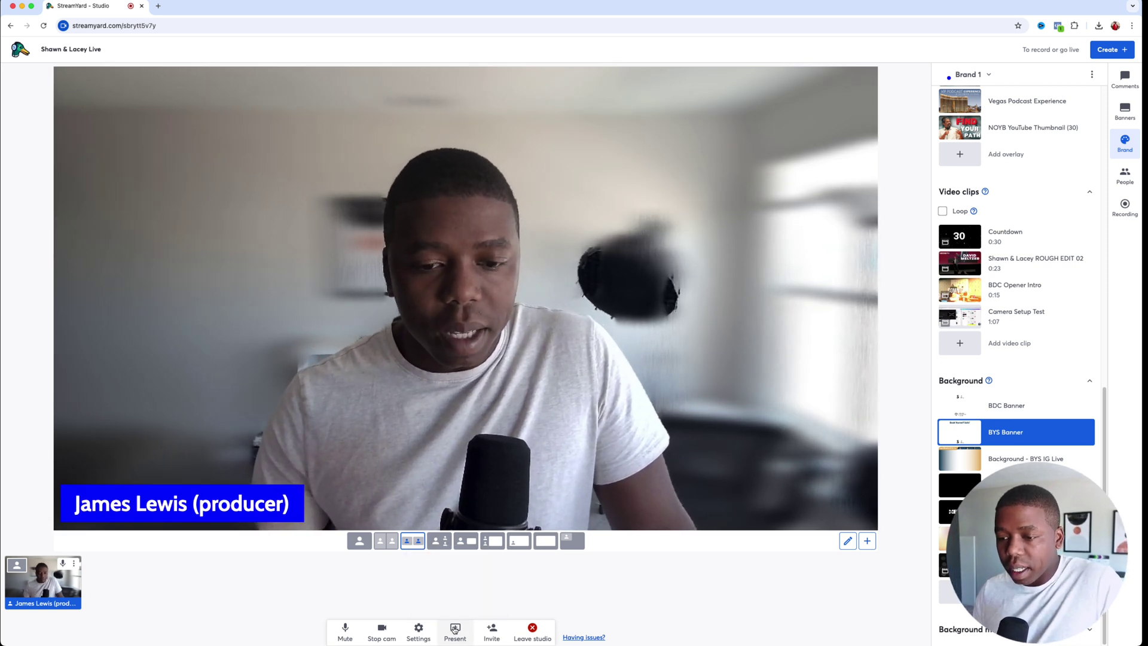
pyautogui.click(447, 556)
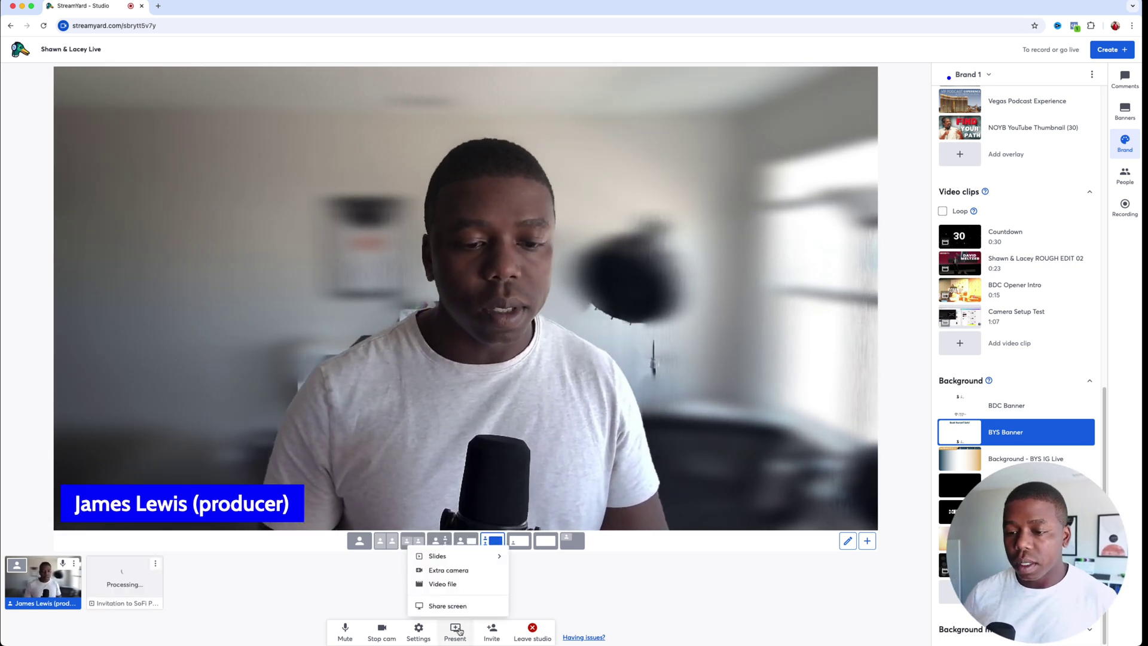
pyautogui.click(458, 561)
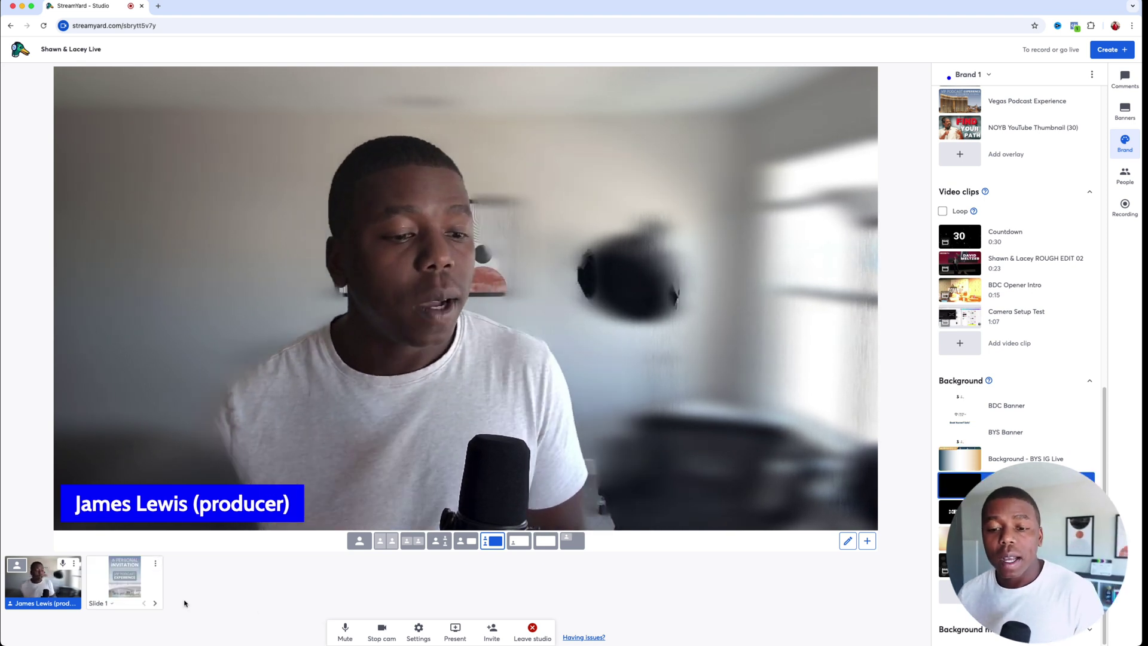
pyautogui.moveTo(138, 590)
pyautogui.click(124, 583)
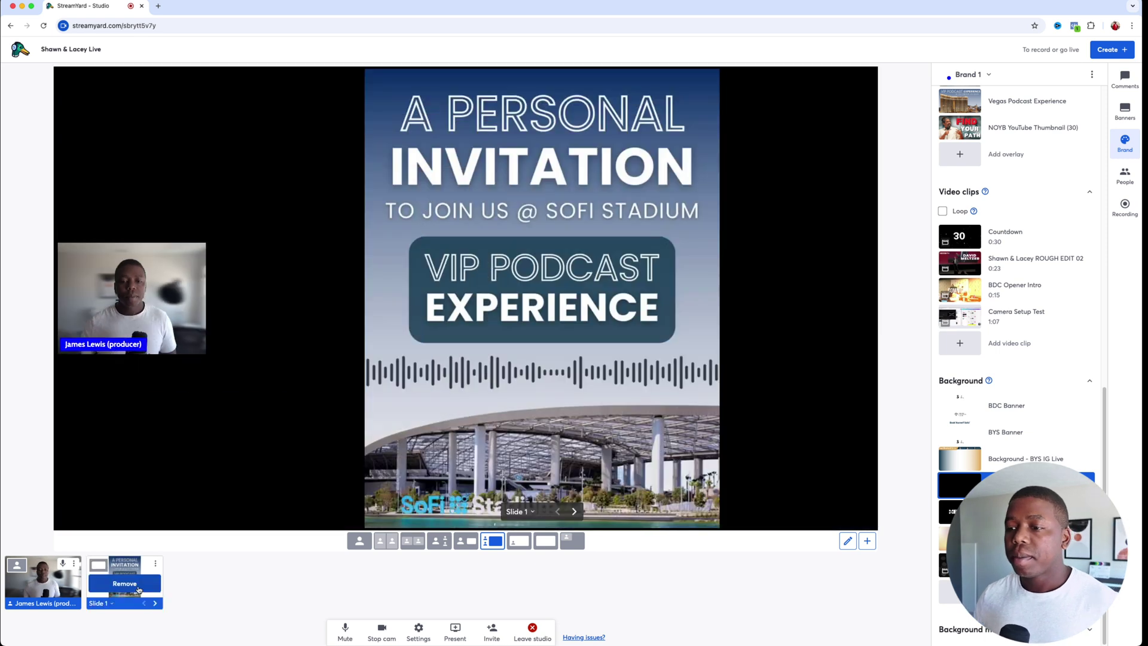
# Step: Switch the stage to the News layout and page forward and back through the presentation, ending on slide 3
pyautogui.click(466, 540)
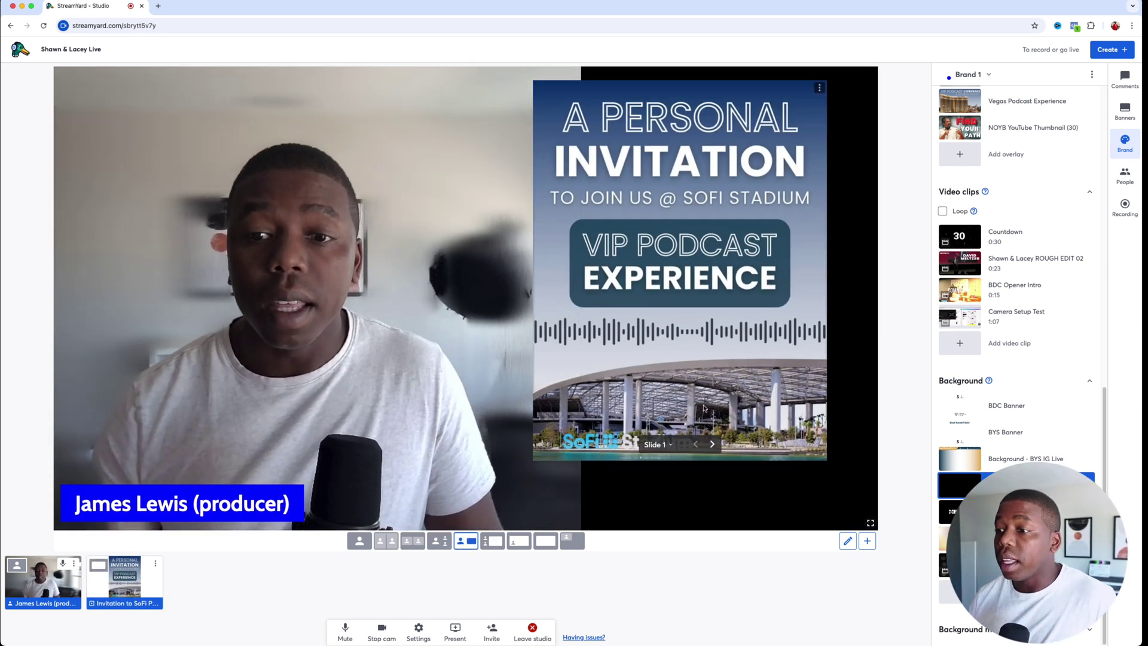
pyautogui.click(712, 445)
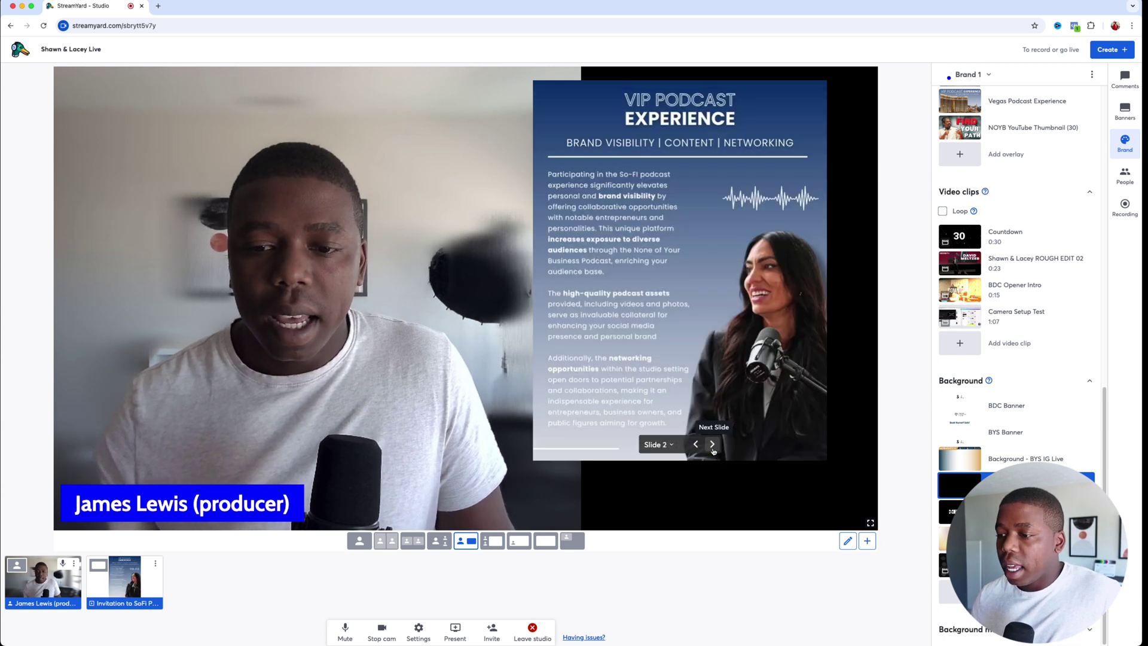
pyautogui.click(696, 445)
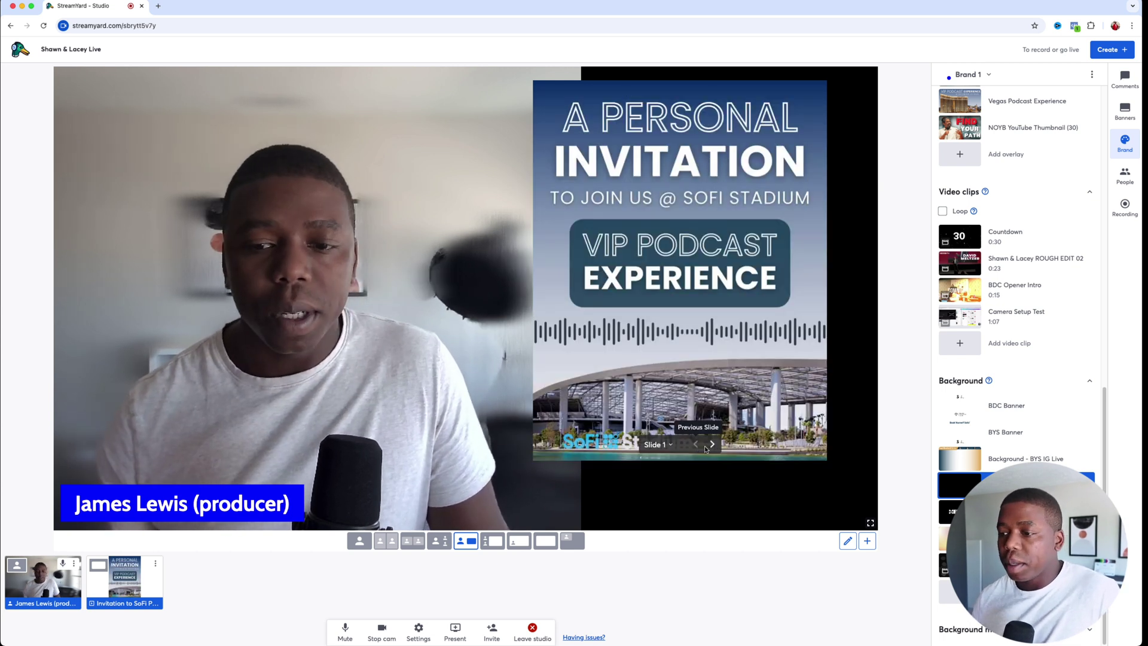
pyautogui.click(712, 445)
pyautogui.click(712, 444)
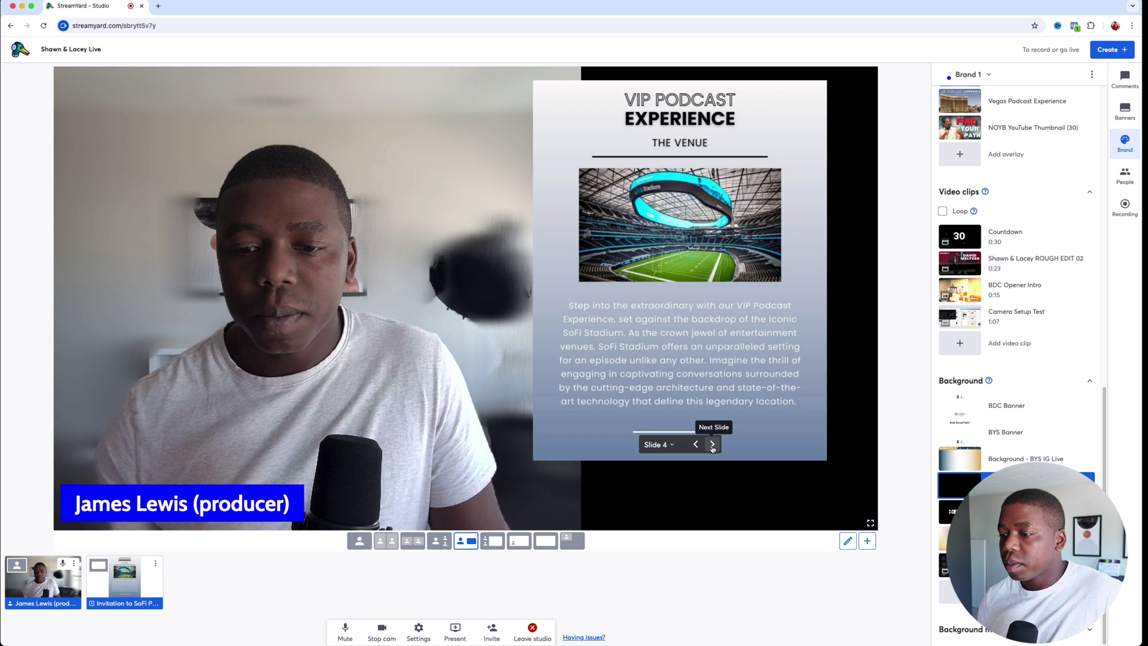
pyautogui.click(712, 445)
pyautogui.click(712, 445)
pyautogui.click(711, 445)
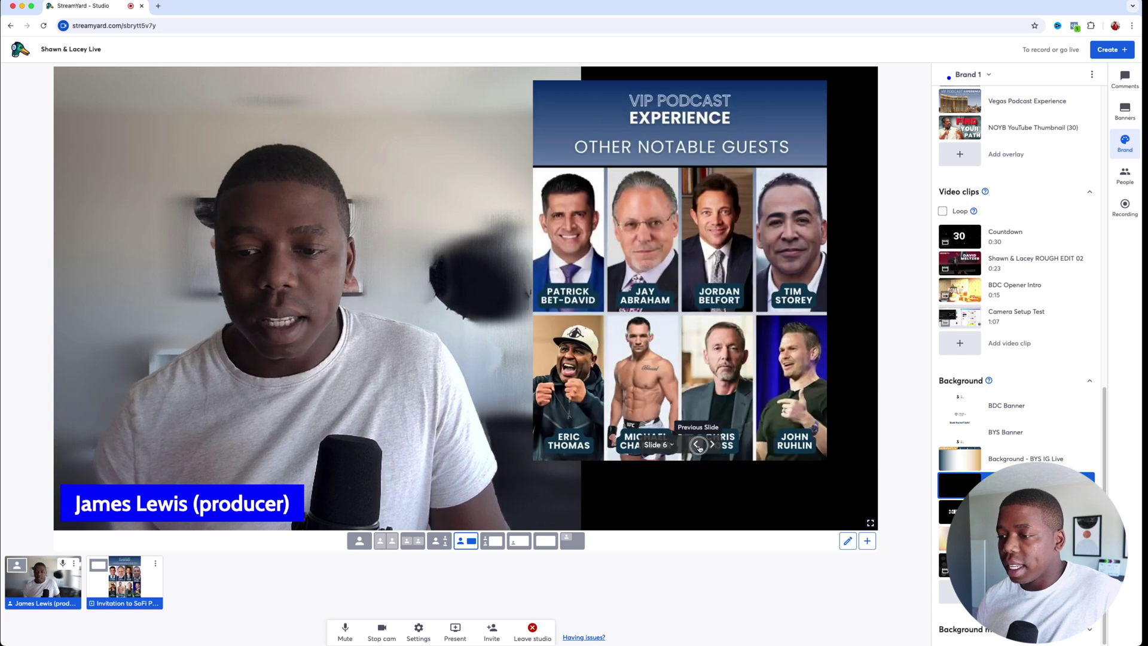
pyautogui.click(696, 444)
pyautogui.click(695, 444)
pyautogui.click(696, 444)
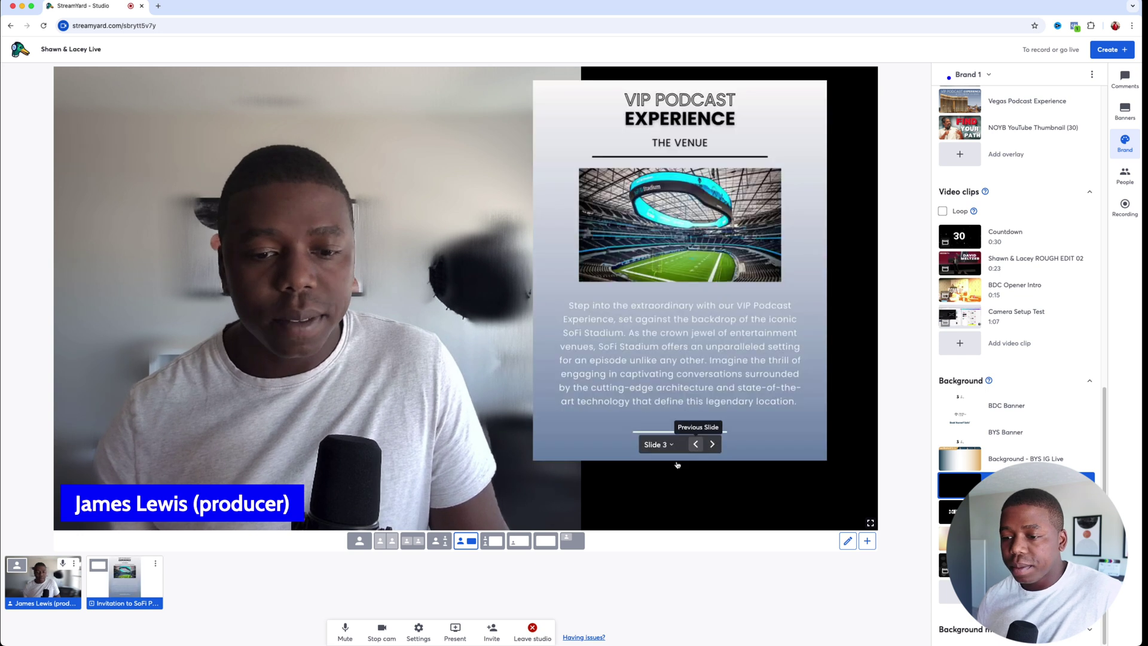
# Step: Compare the Group, Picture-in-picture, Cinema and Screen layouts with the slides on stage, and return to the News layout
pyautogui.click(418, 544)
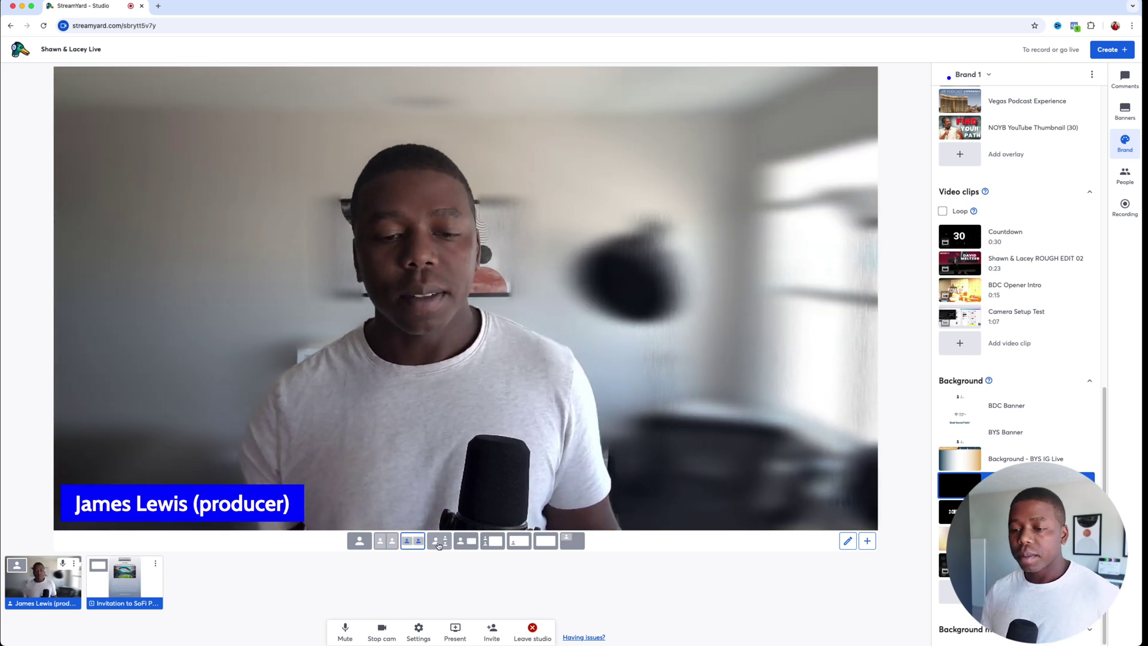
pyautogui.click(465, 542)
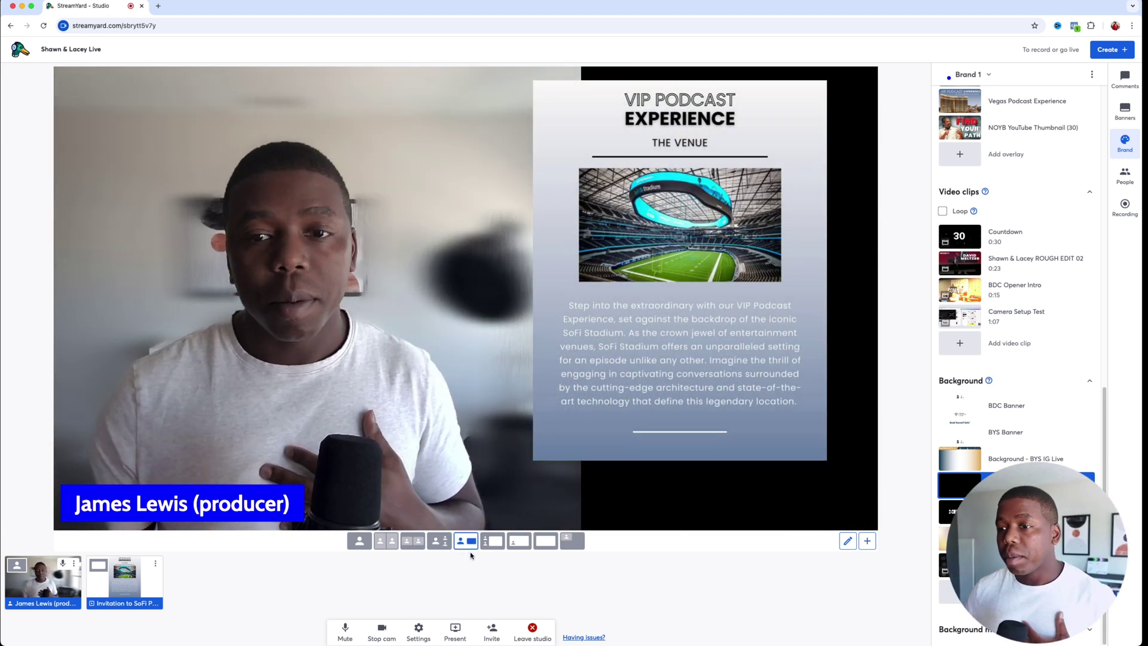
pyautogui.click(519, 540)
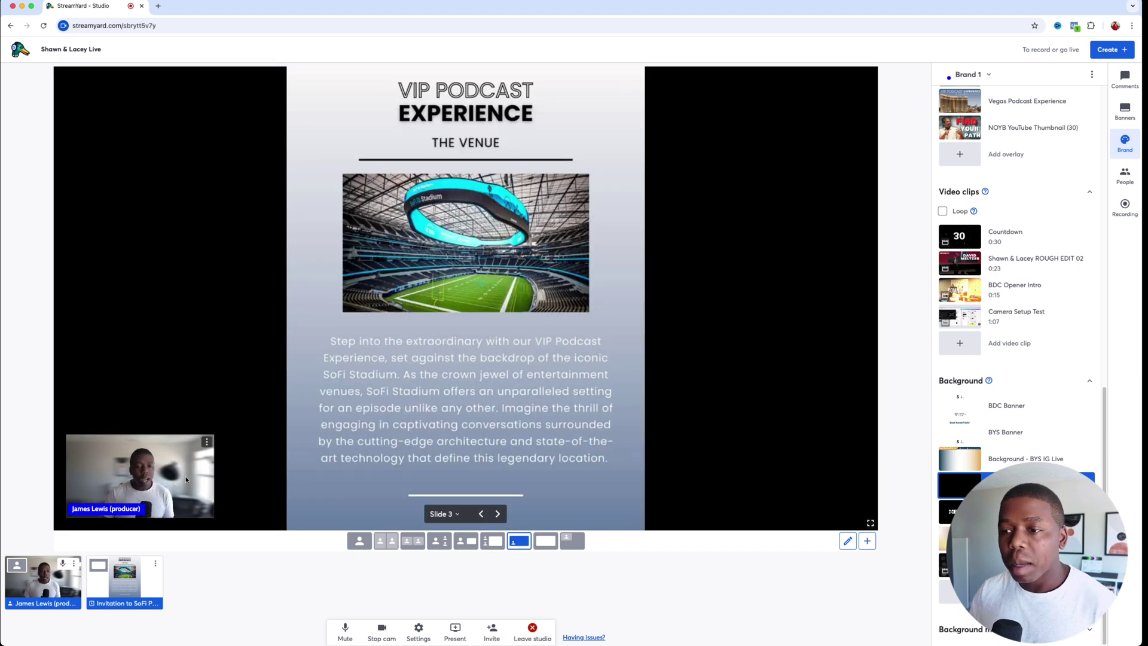
pyautogui.click(541, 541)
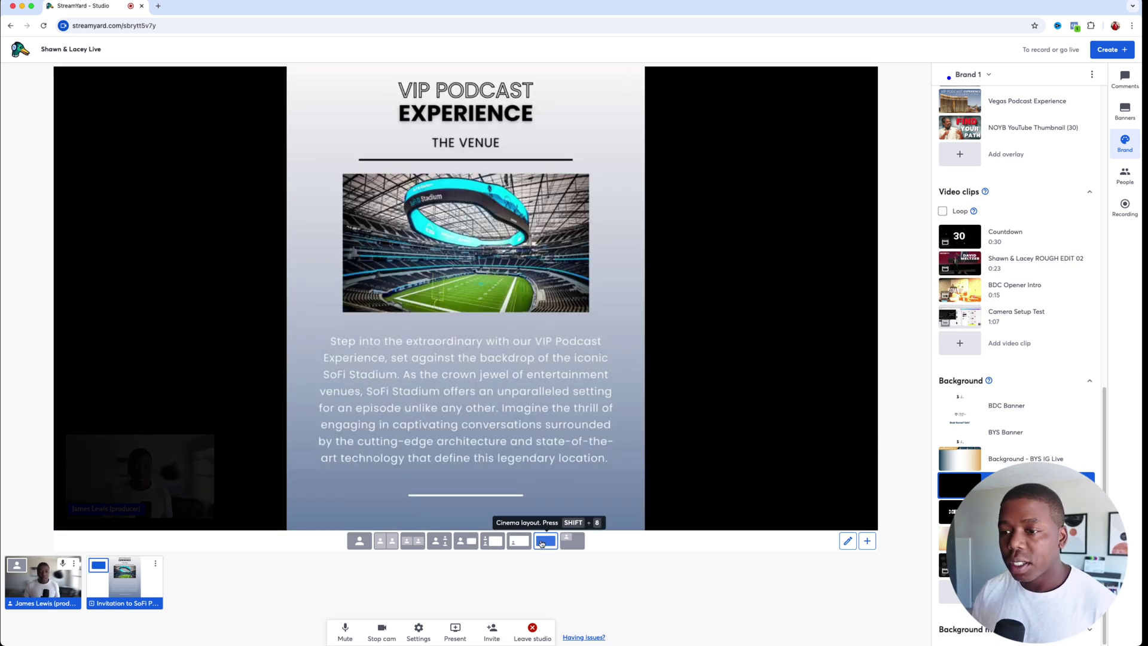
pyautogui.click(466, 541)
pyautogui.click(493, 541)
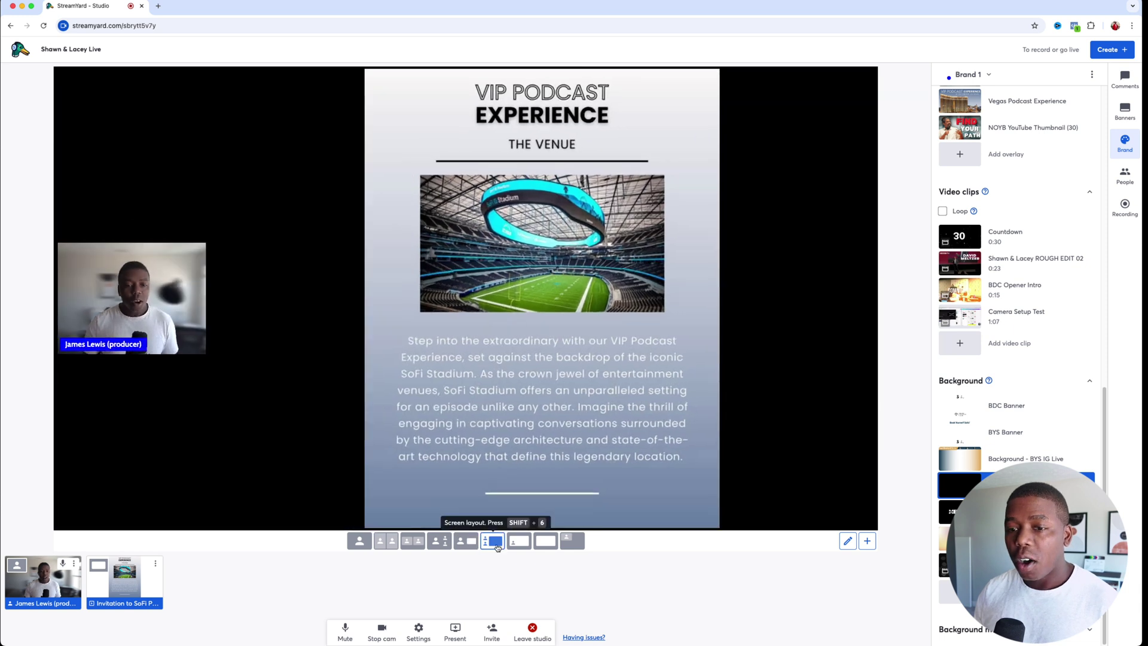
pyautogui.click(464, 544)
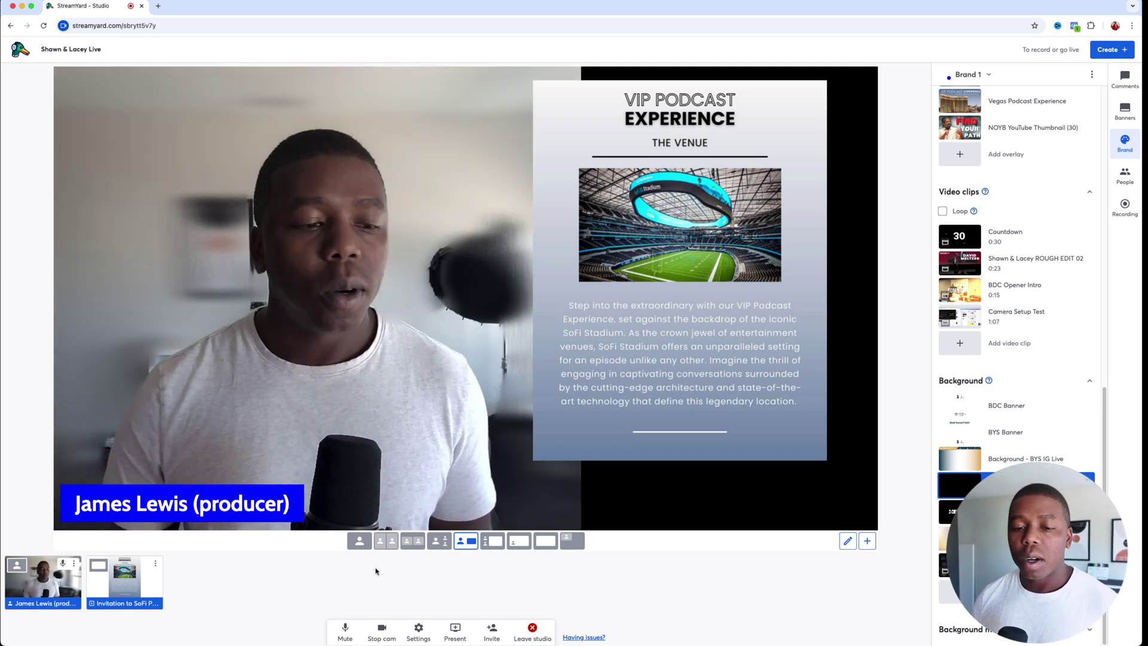
# Step: Remove the Invitation to SoFi slides from the stage
pyautogui.moveTo(132, 583)
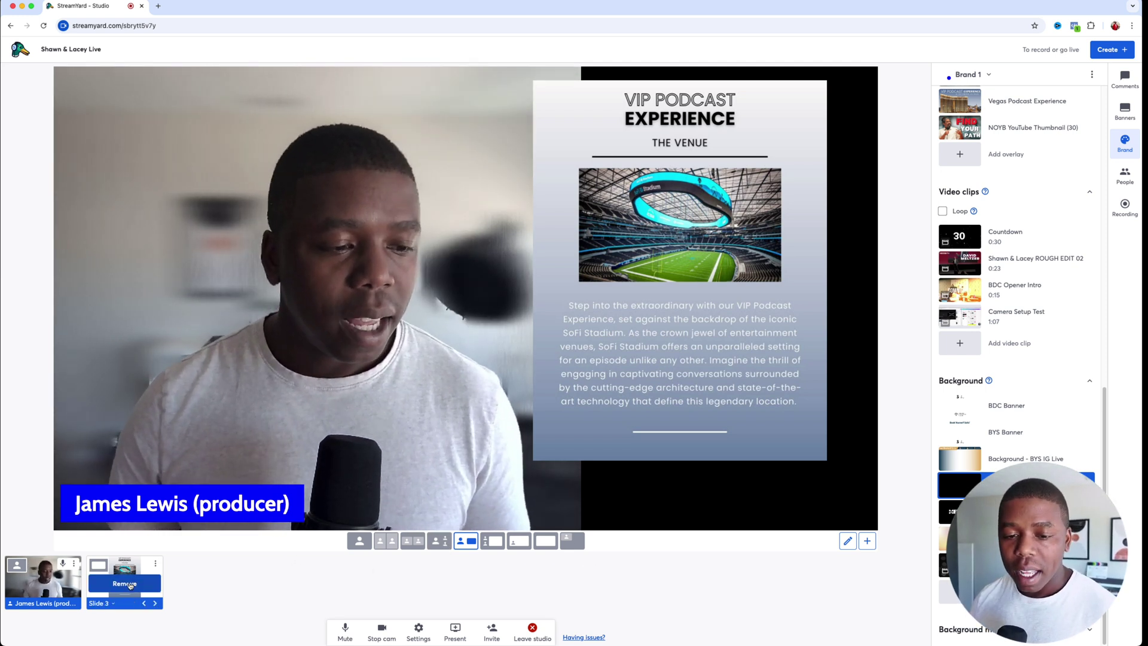
pyautogui.click(129, 584)
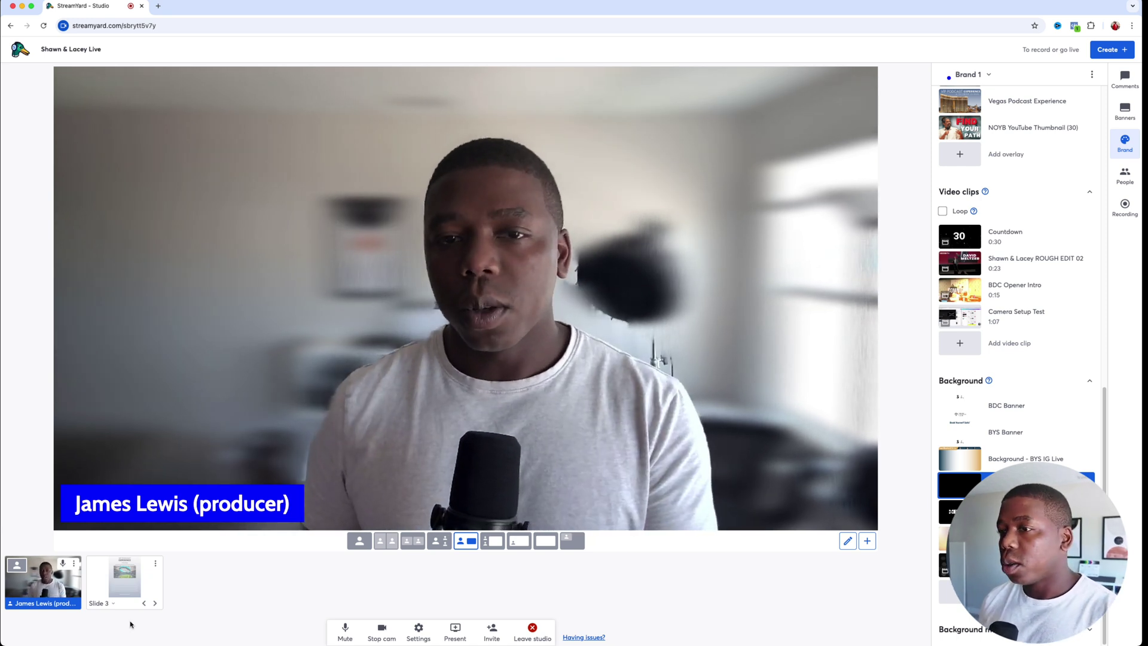
# Step: Play the Dance pop background music track as a sample and stop it again
pyautogui.scroll(-5, 993, 449)
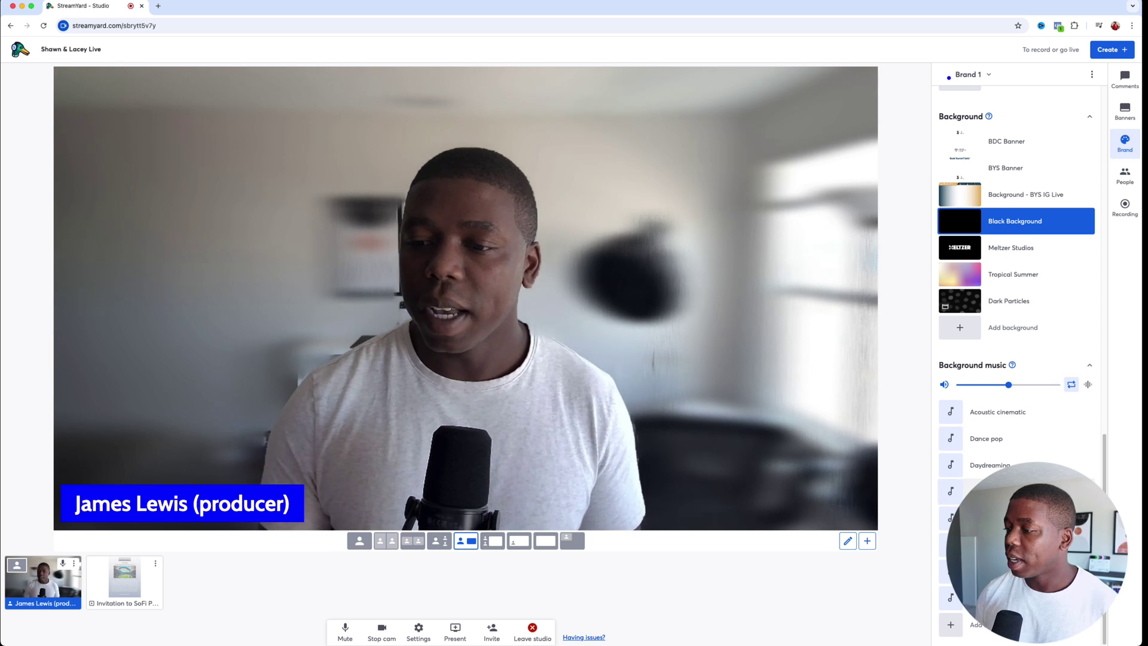
pyautogui.moveTo(980, 434)
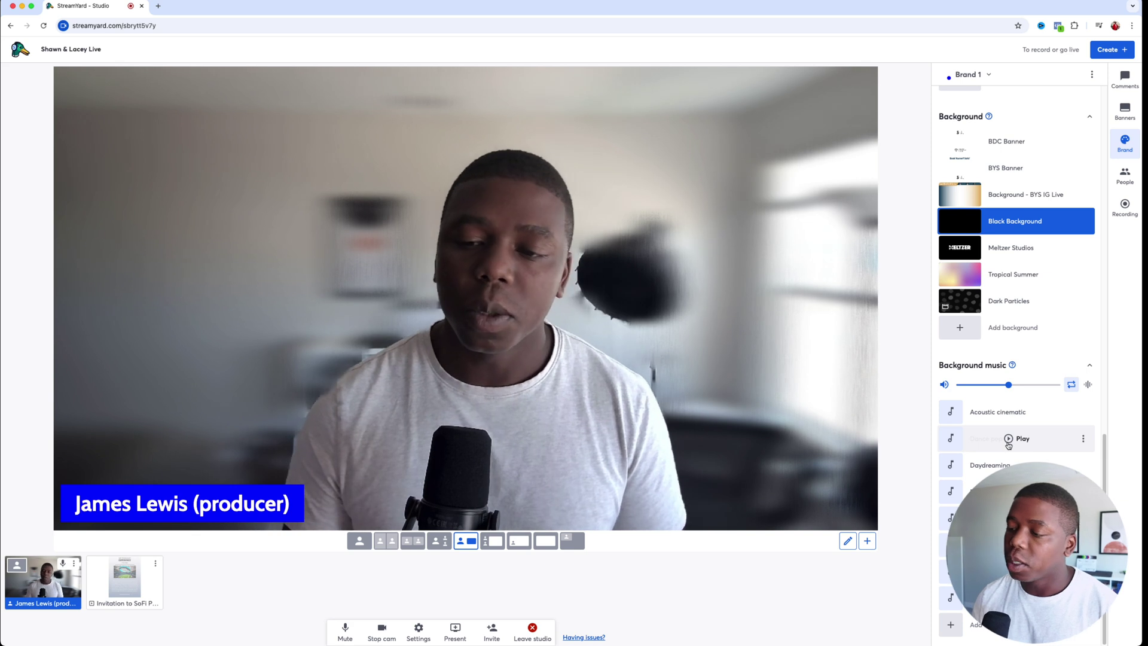
pyautogui.click(1009, 439)
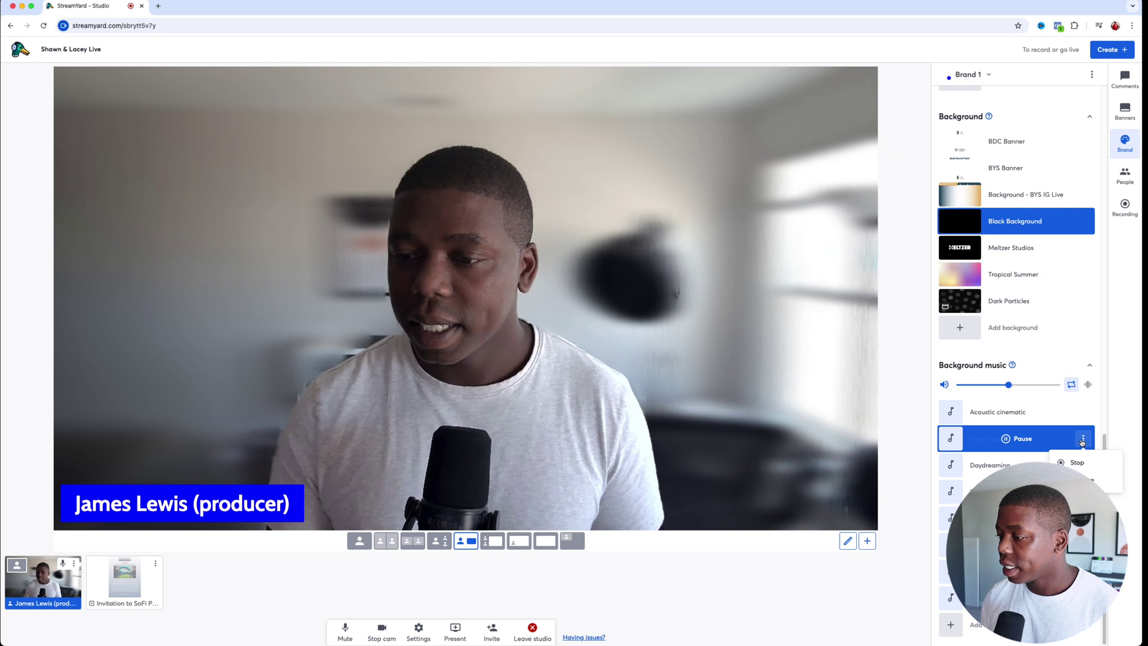
pyautogui.click(1013, 440)
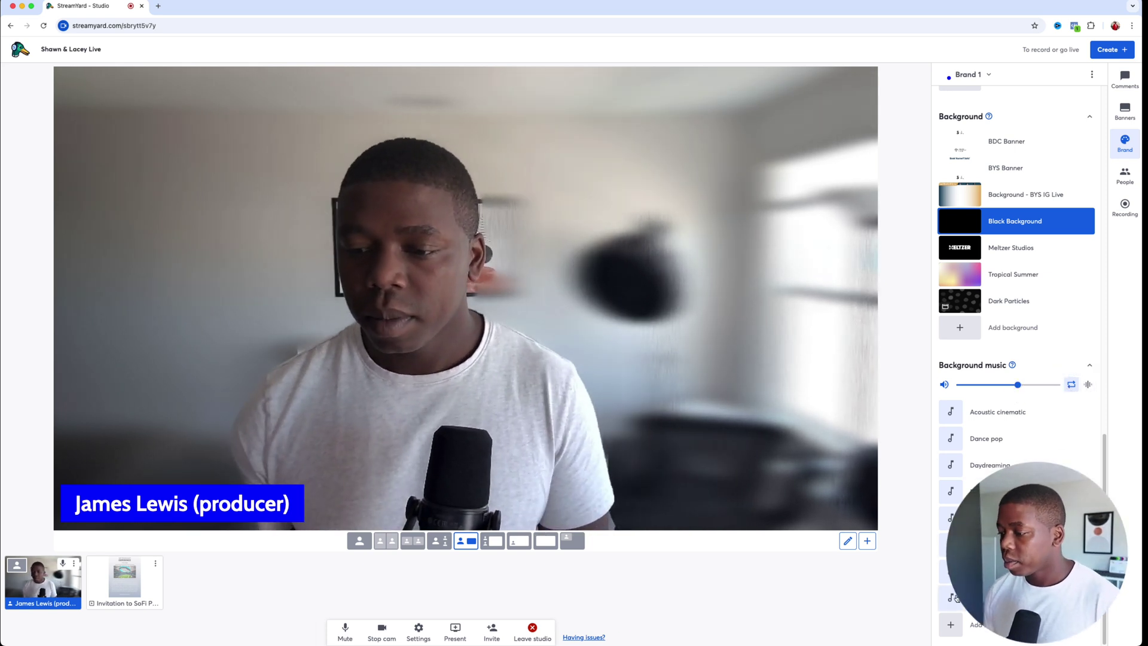
# Step: Check the options for adding custom background music, and close the music dialog and the brand settings
pyautogui.click(949, 622)
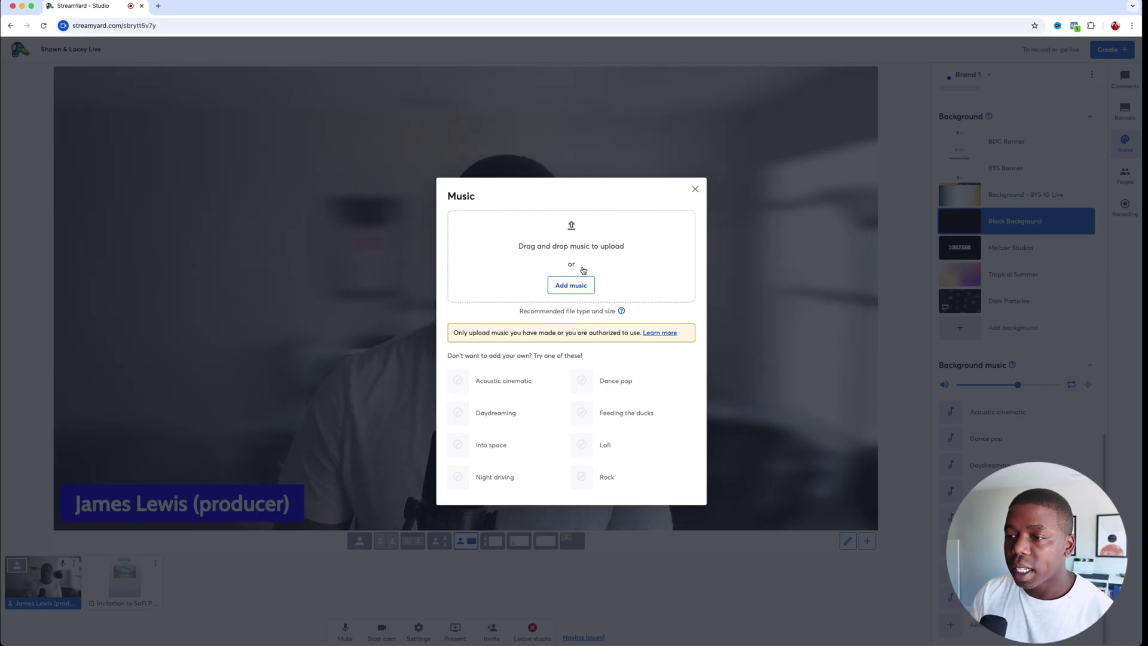
pyautogui.click(696, 189)
pyautogui.click(1124, 143)
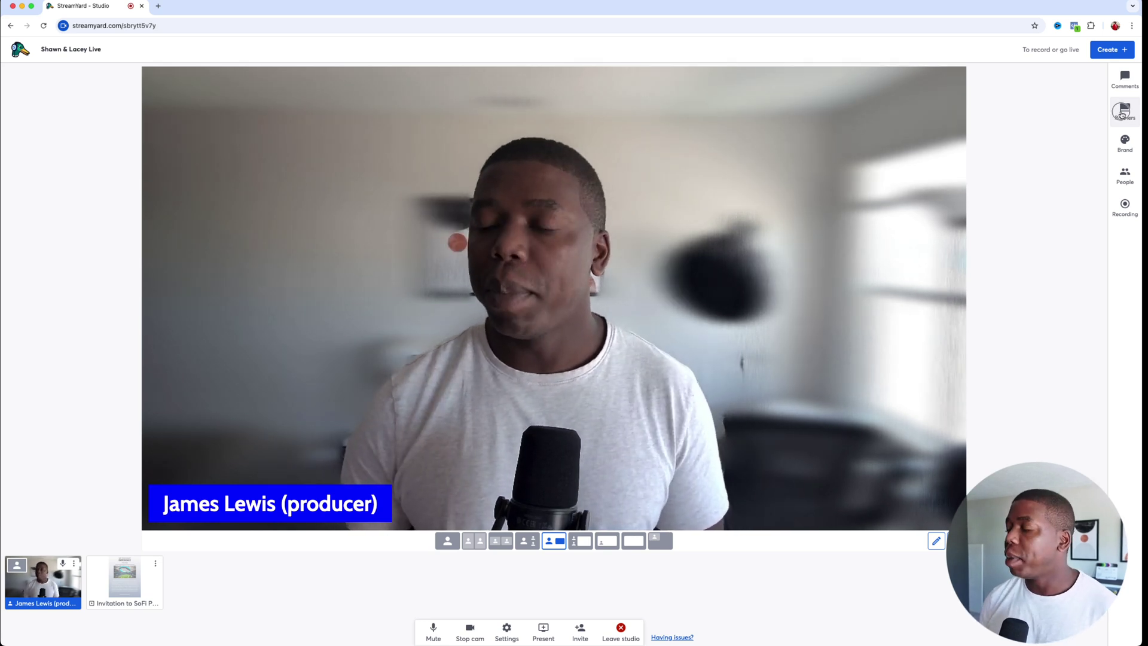
pyautogui.click(1122, 117)
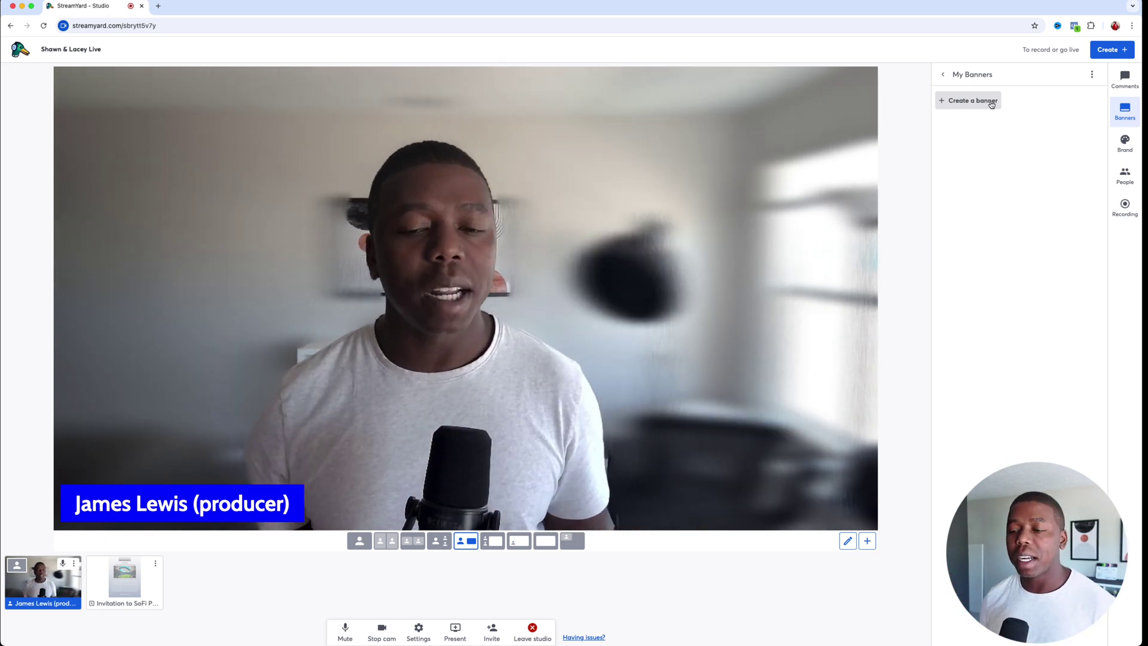
pyautogui.click(990, 105)
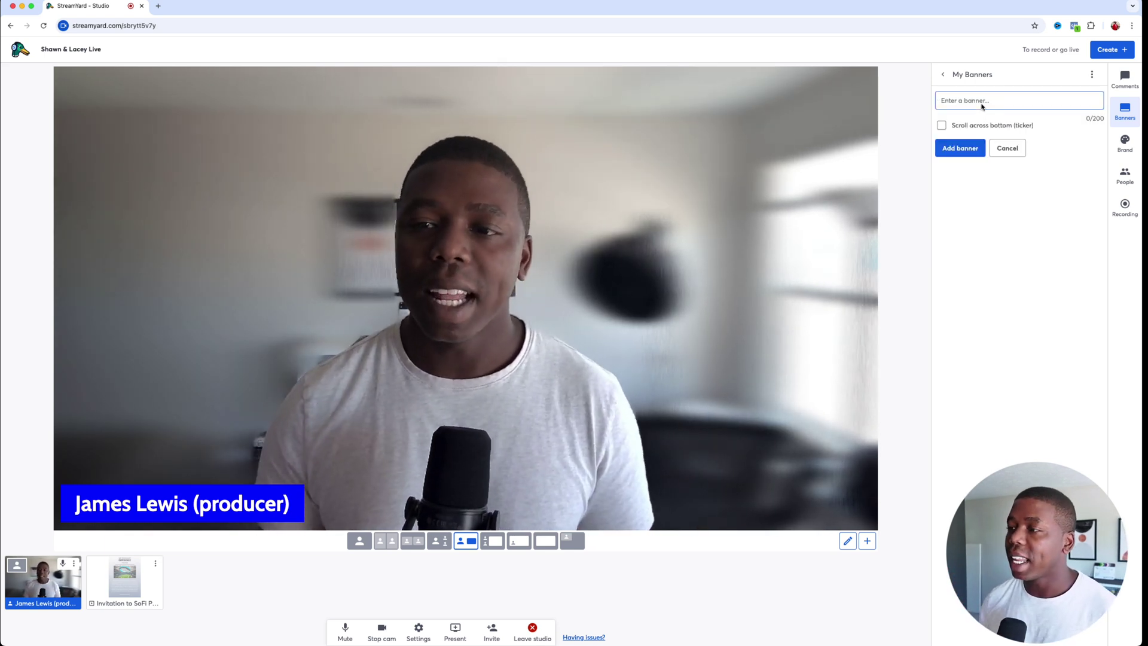
pyautogui.click(1117, 111)
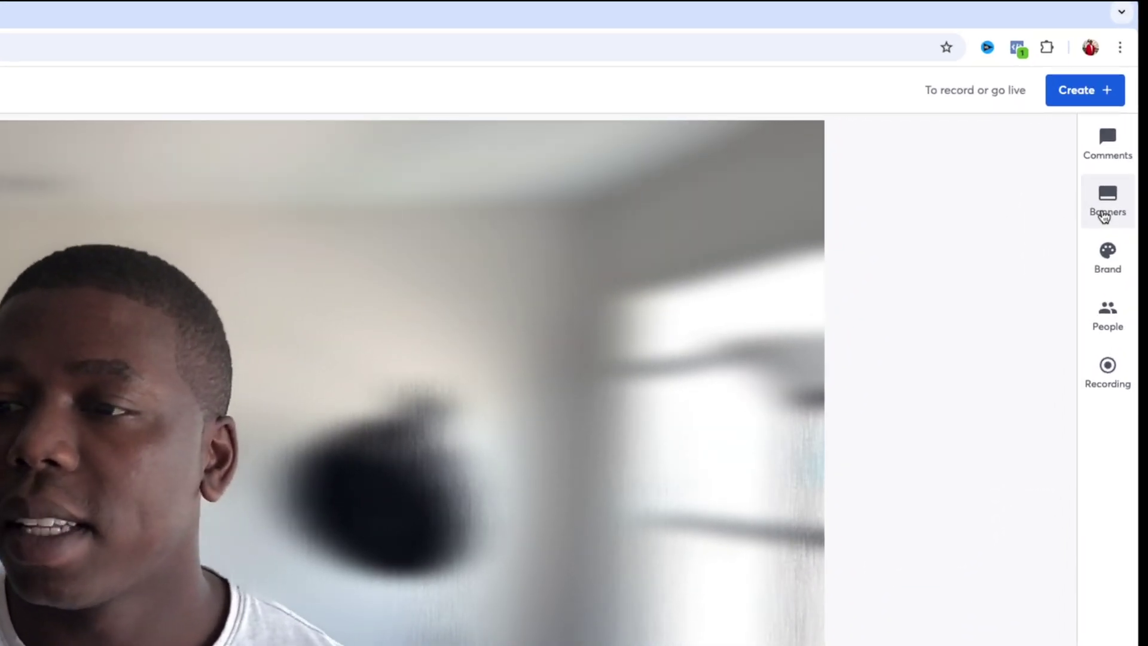
# Step: Create a banner in the My Banners folder reading "This is a test banner. This is a test for a sample banner."
pyautogui.click(1103, 214)
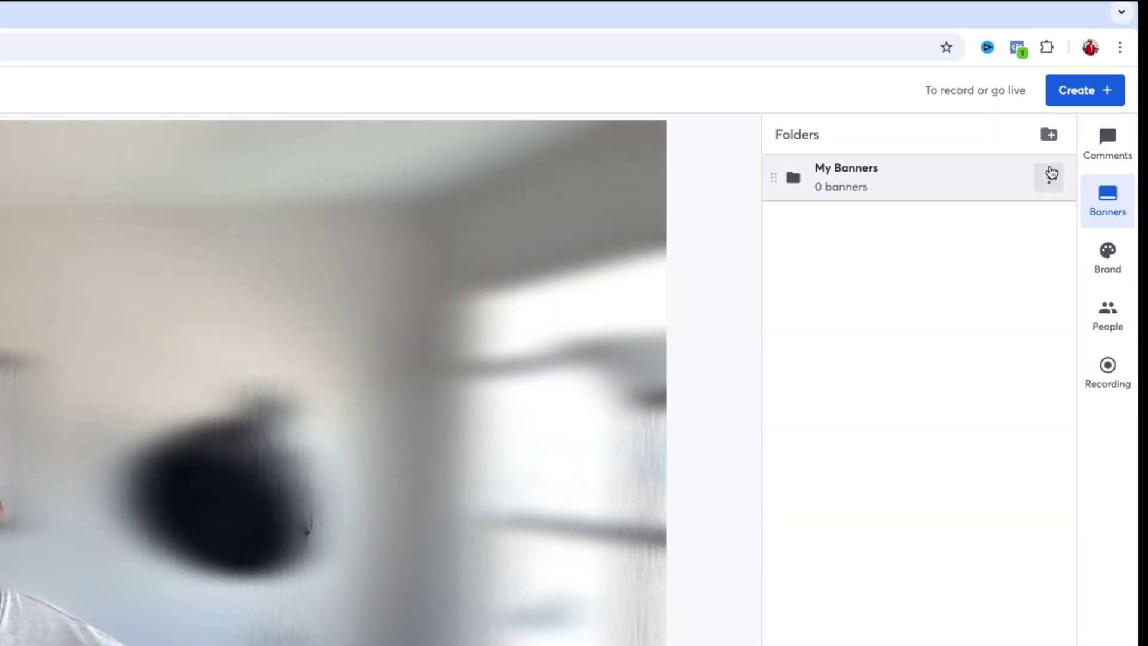
pyautogui.click(957, 182)
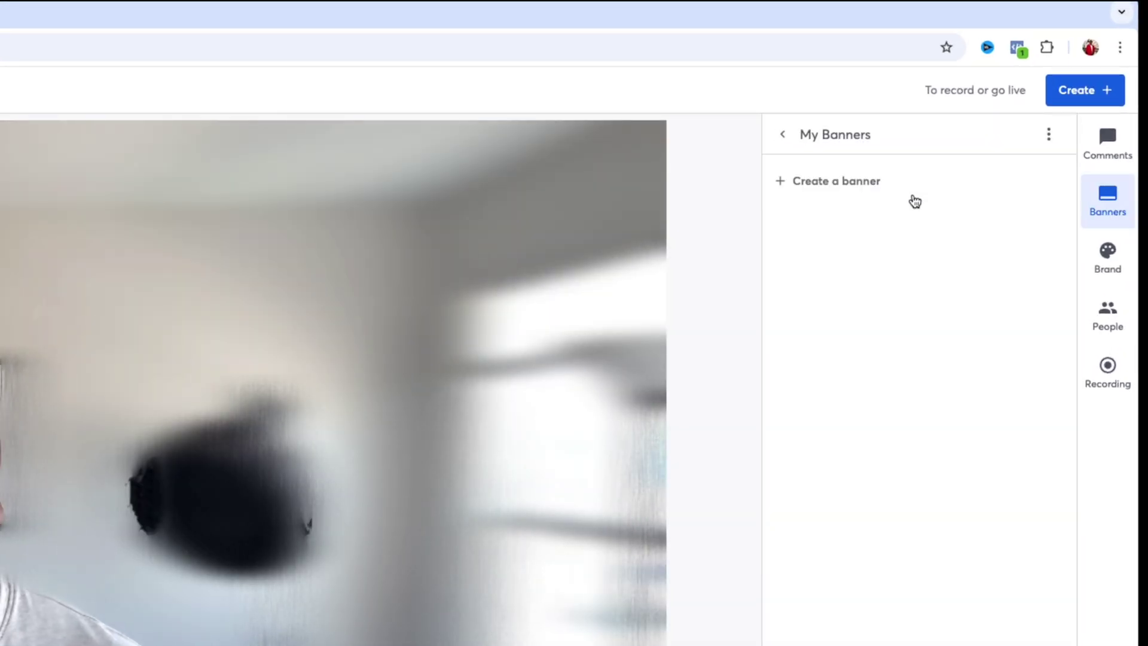
pyautogui.click(844, 195)
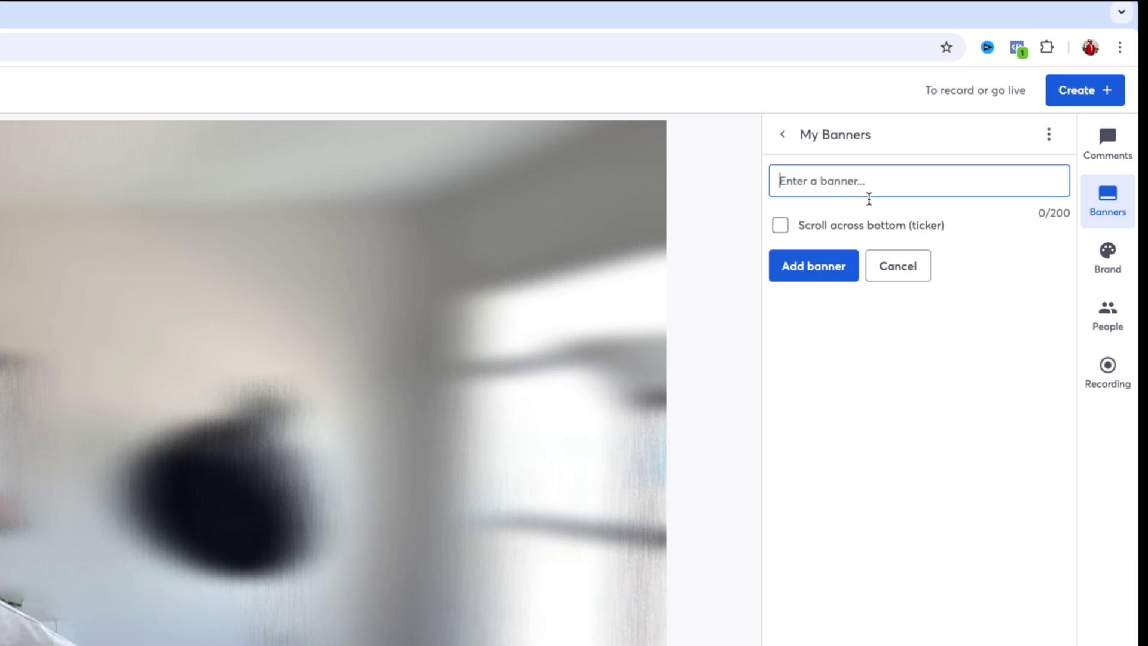
pyautogui.moveTo(1014, 217); pyautogui.dragTo(1043, 211)
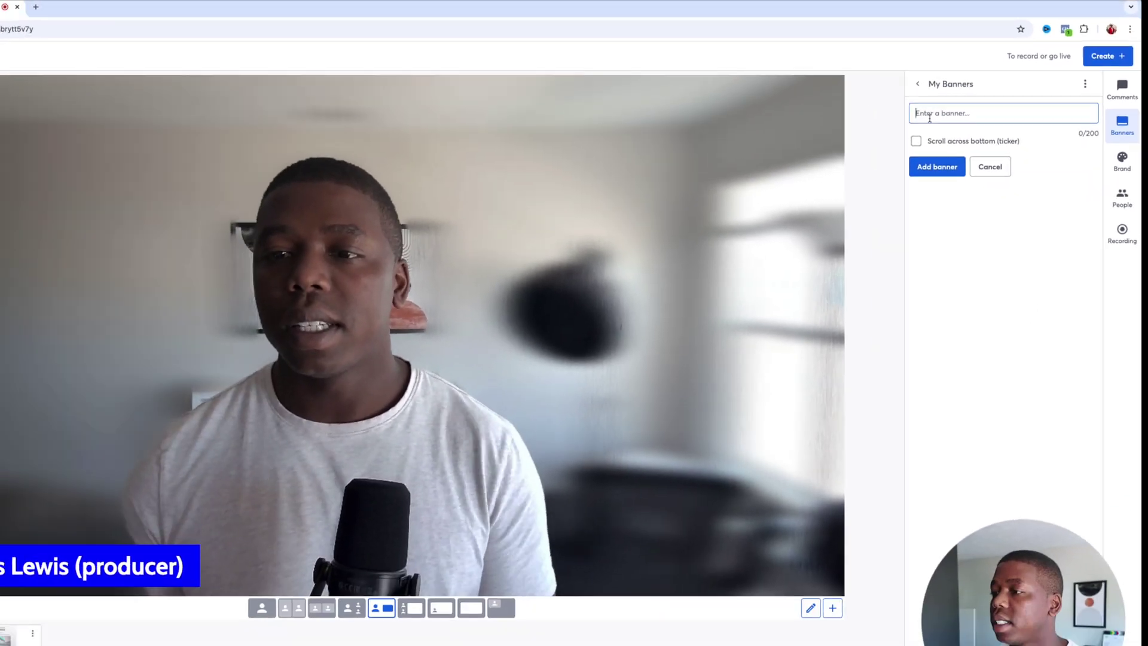
pyautogui.click(793, 189)
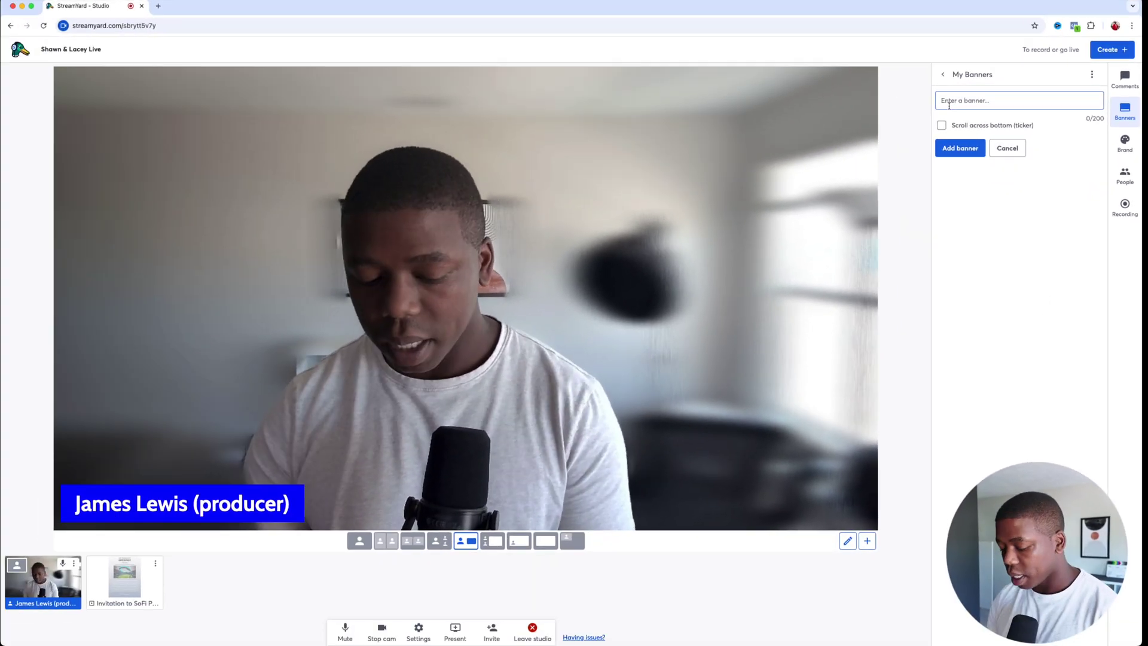
pyautogui.write('This is a test banner. This is a test for a sample banner.')
pyautogui.click(961, 158)
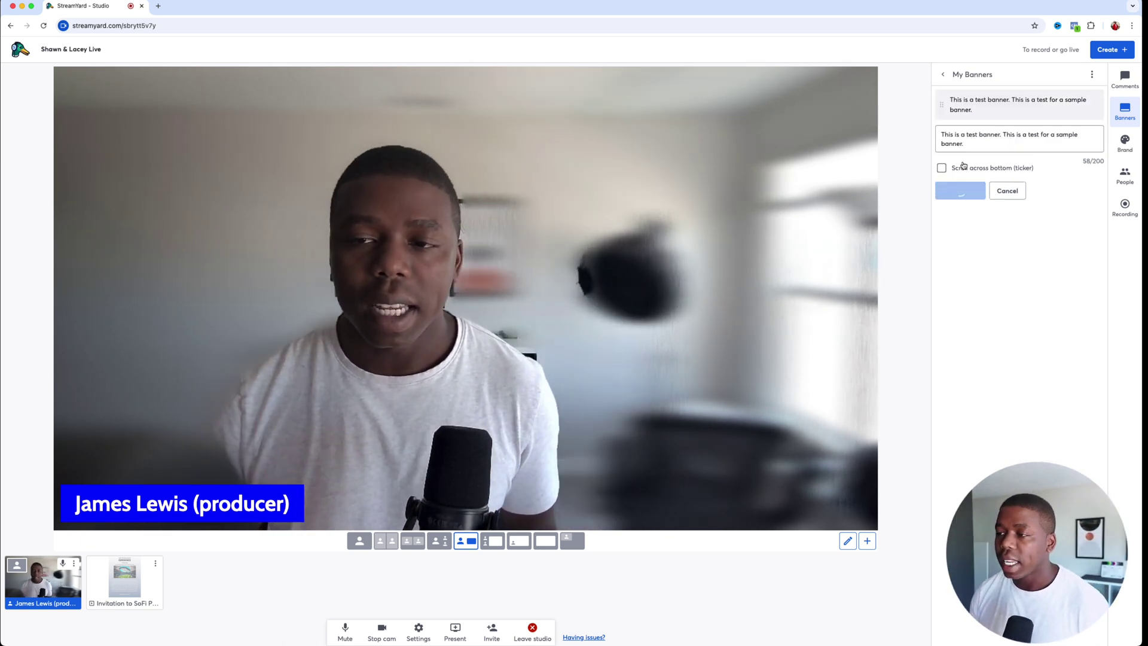
# Step: Show the test banner on the stage and hide it again, twice
pyautogui.click(1014, 103)
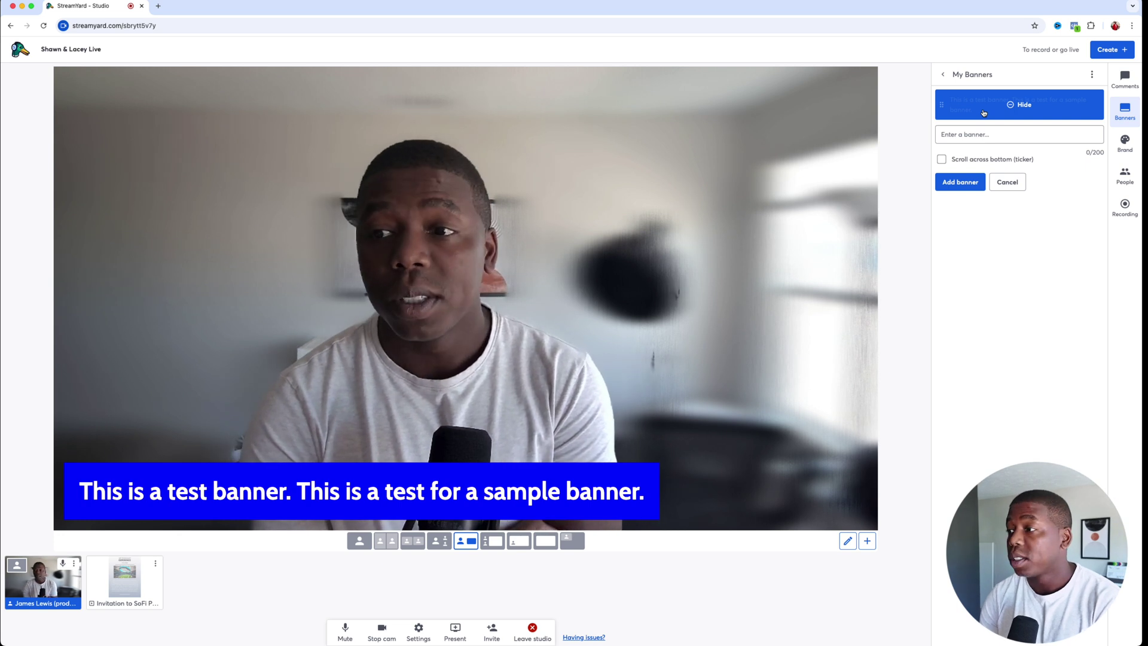
pyautogui.click(1024, 106)
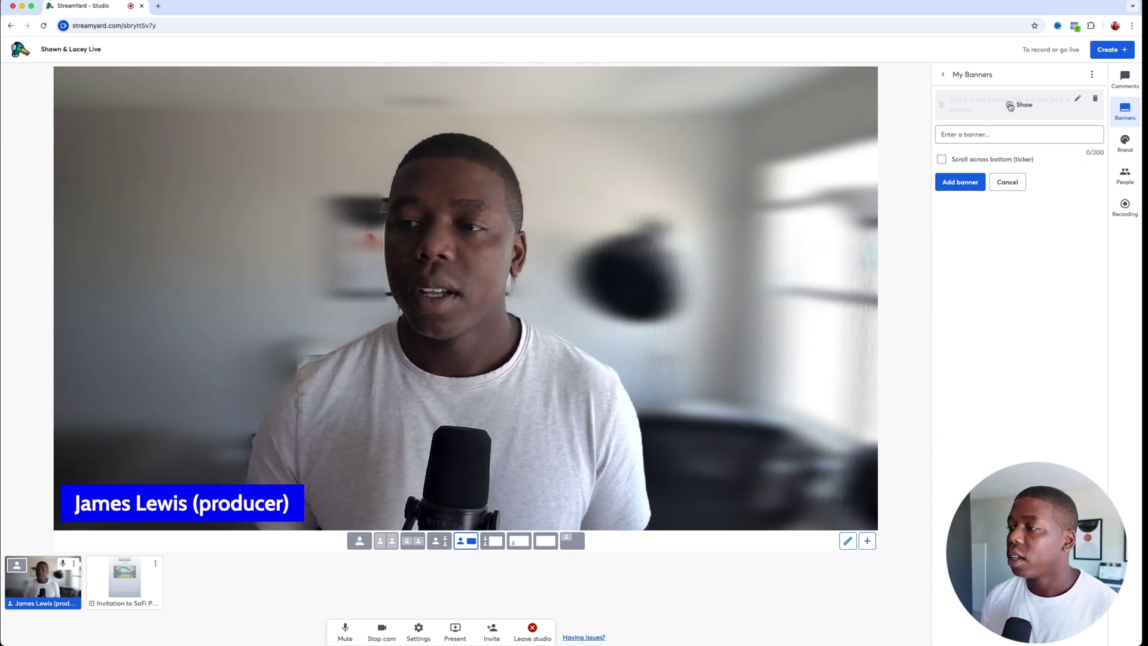
pyautogui.click(1009, 105)
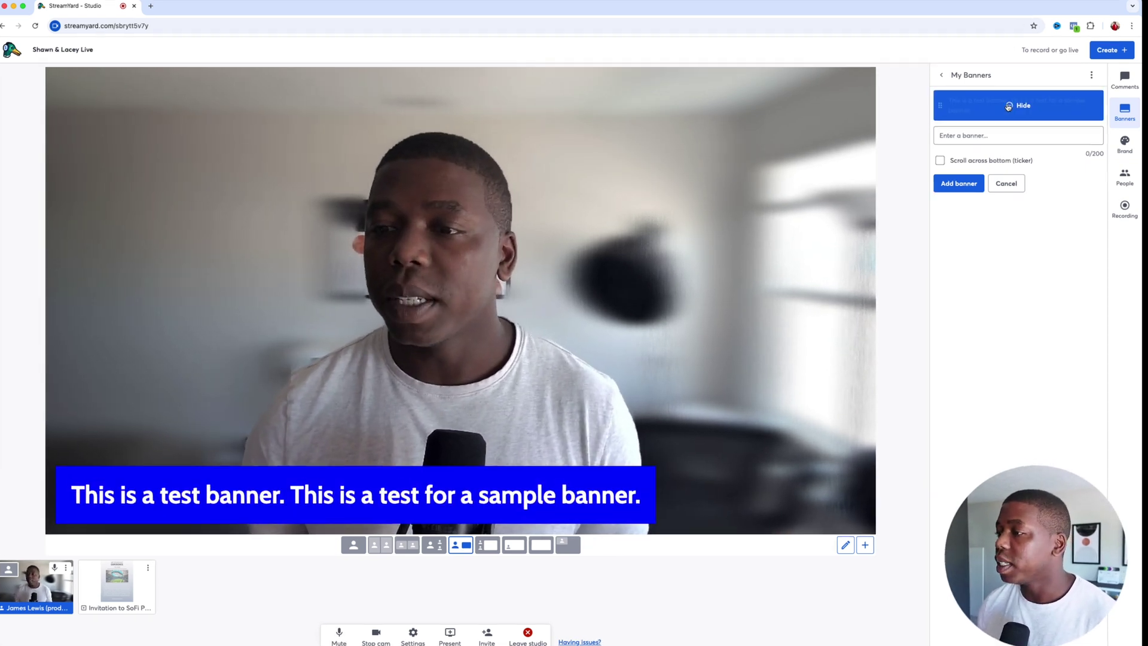
pyautogui.click(1010, 105)
# Step: Change the test banner into a ticker that scrolls across the bottom, save it and show it on the stage
pyautogui.click(1077, 98)
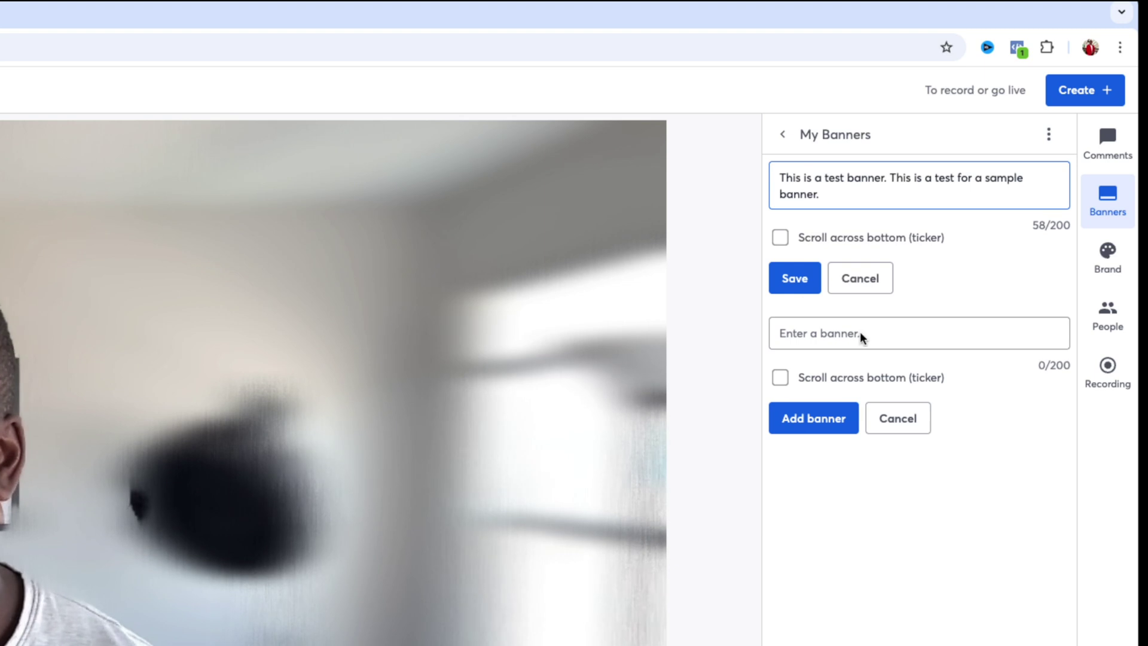
pyautogui.click(780, 240)
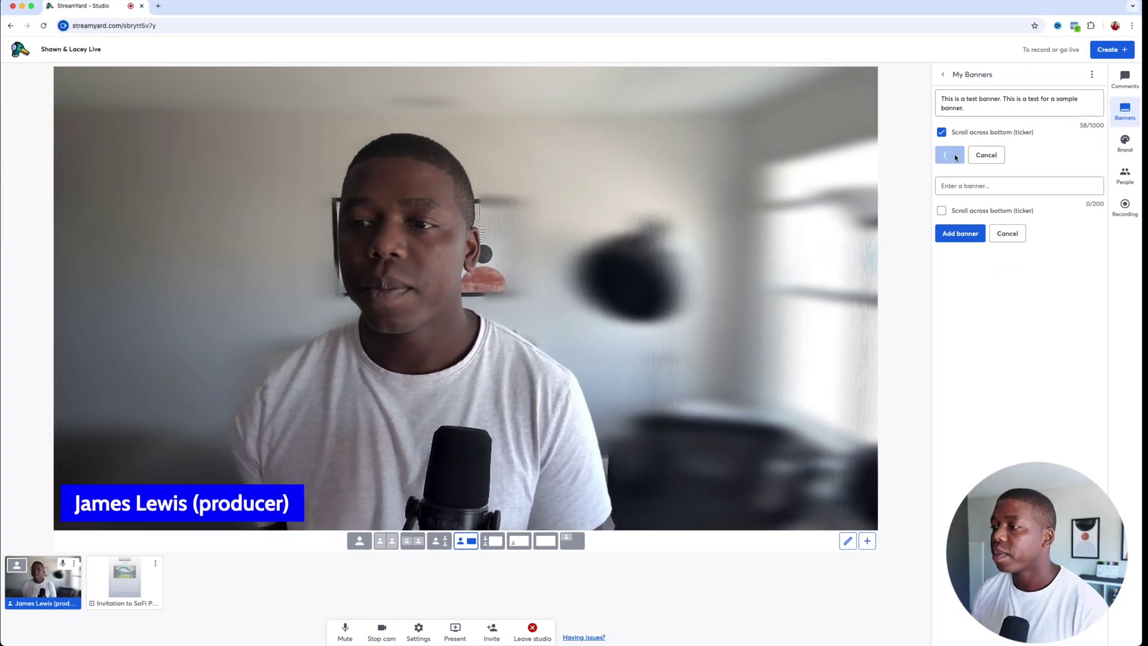
pyautogui.click(805, 276)
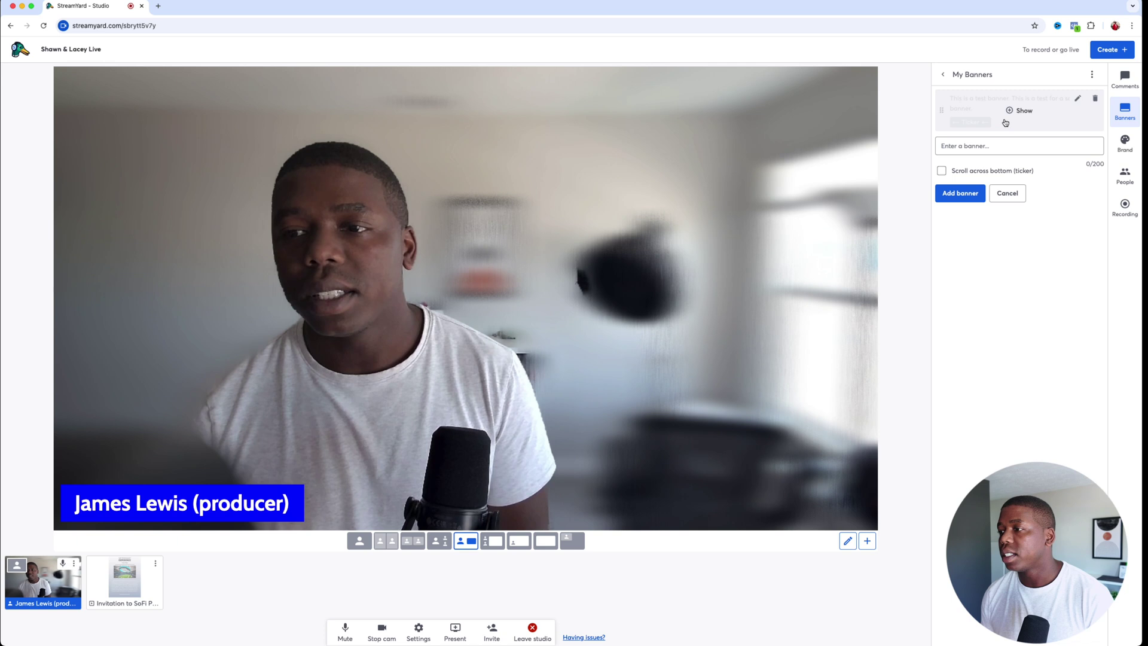
pyautogui.click(1004, 123)
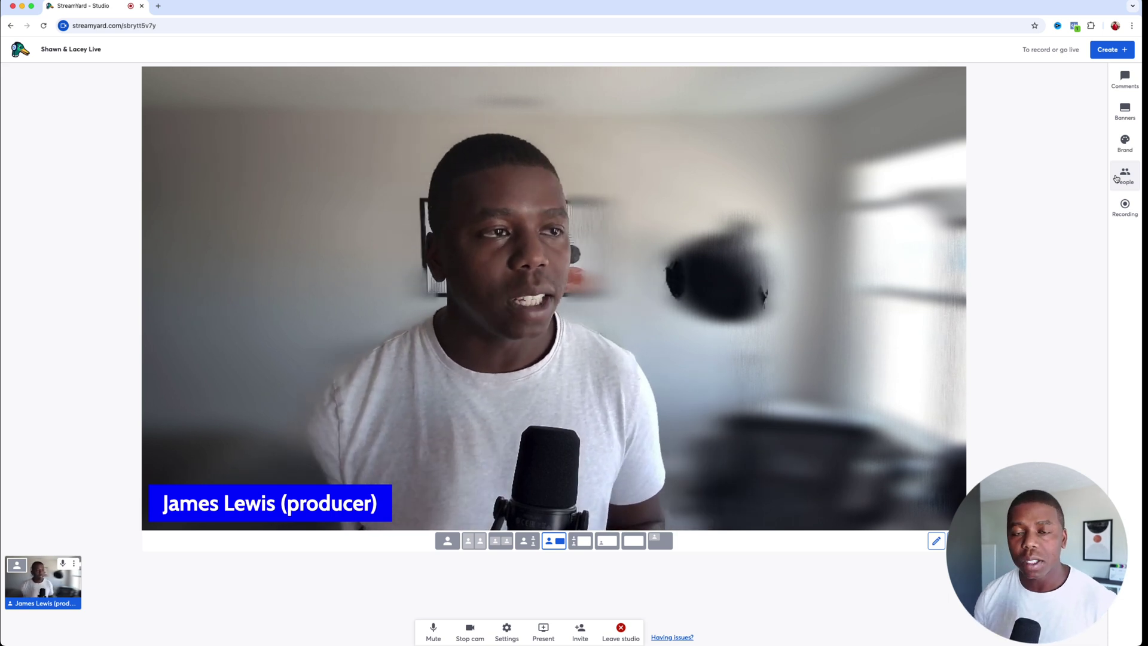
# Step: Open the invite options, enter the same studio from a second browser tab as another participant, and close that tab
pyautogui.click(583, 636)
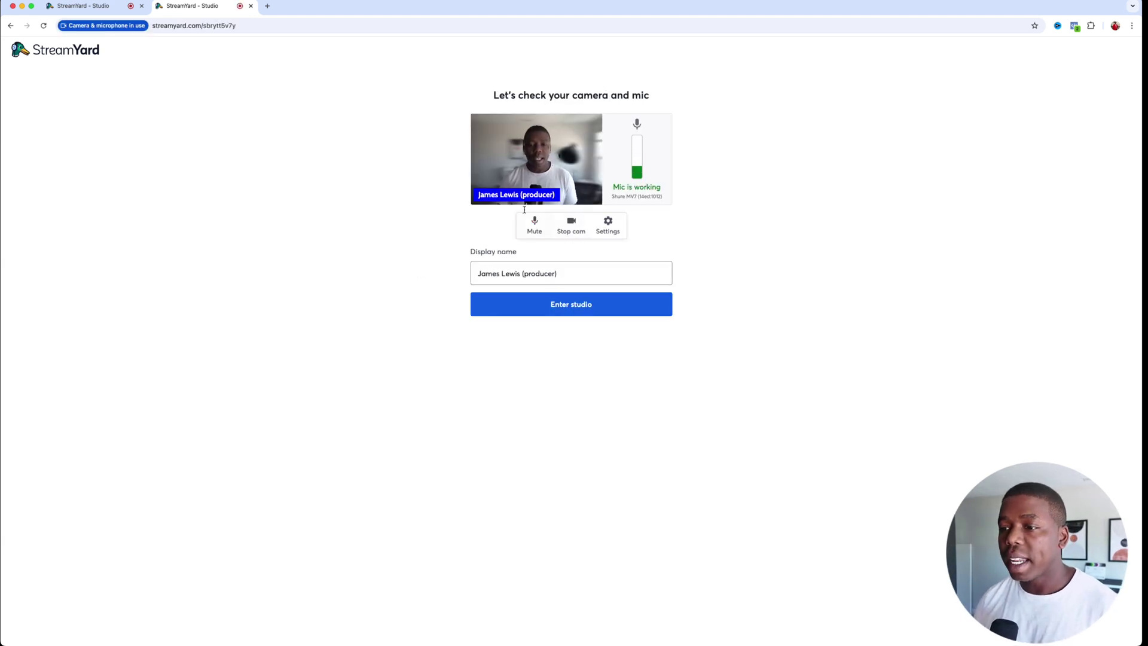
pyautogui.click(557, 306)
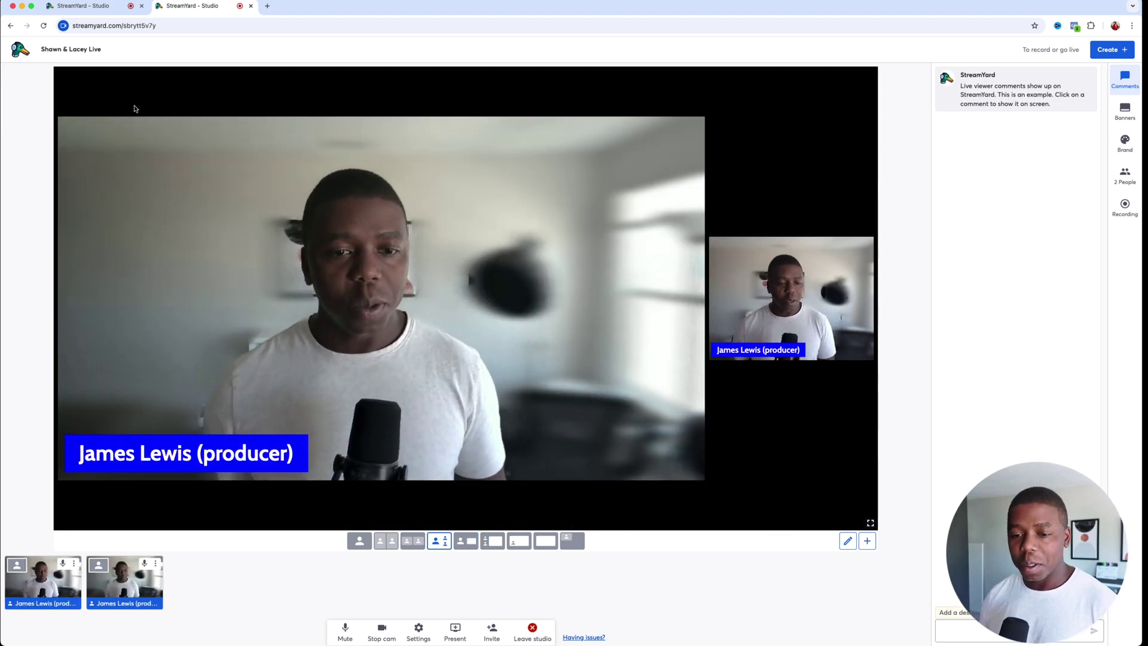
pyautogui.click(250, 6)
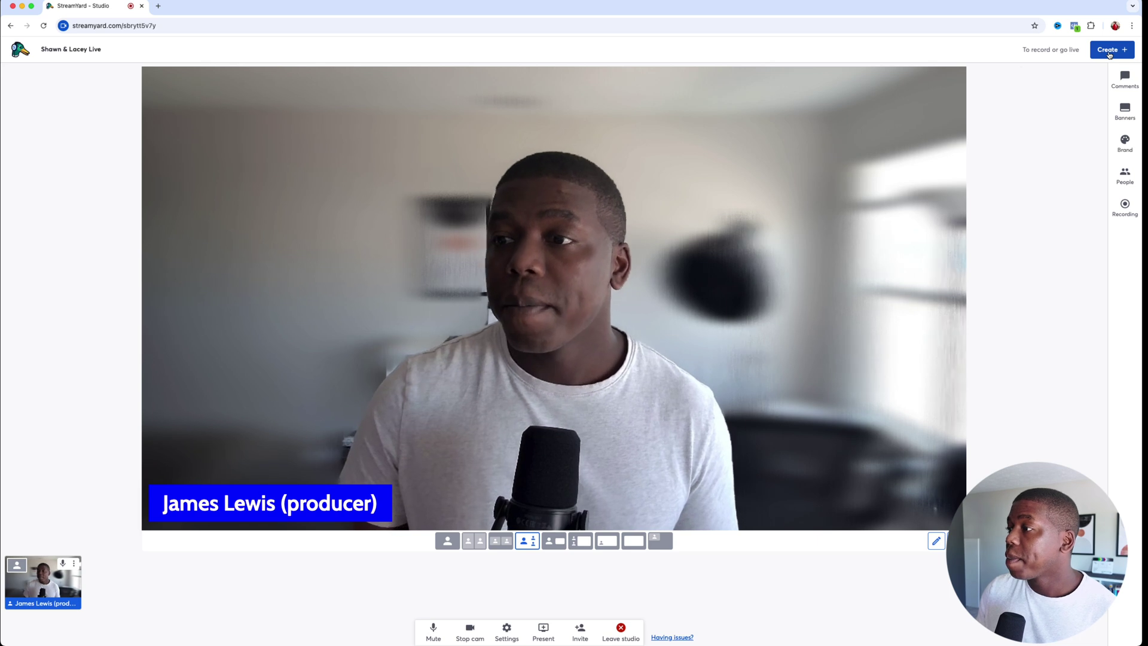
# Step: Start creating a live stream and select the YouTube channel as its destination
pyautogui.click(1110, 49)
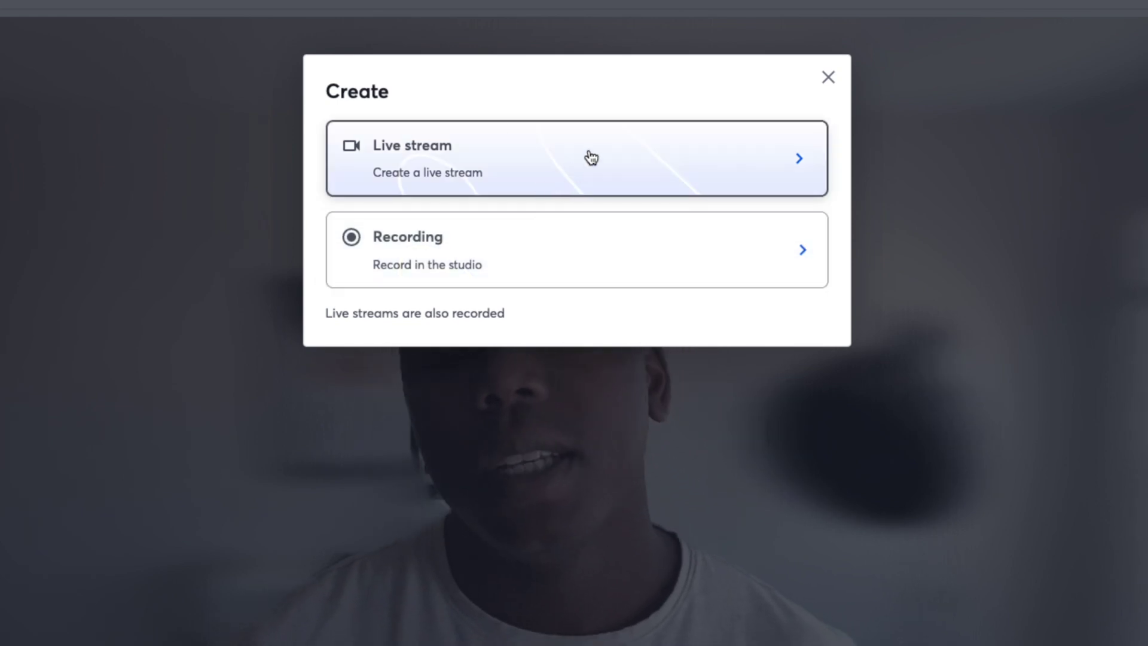
pyautogui.click(489, 171)
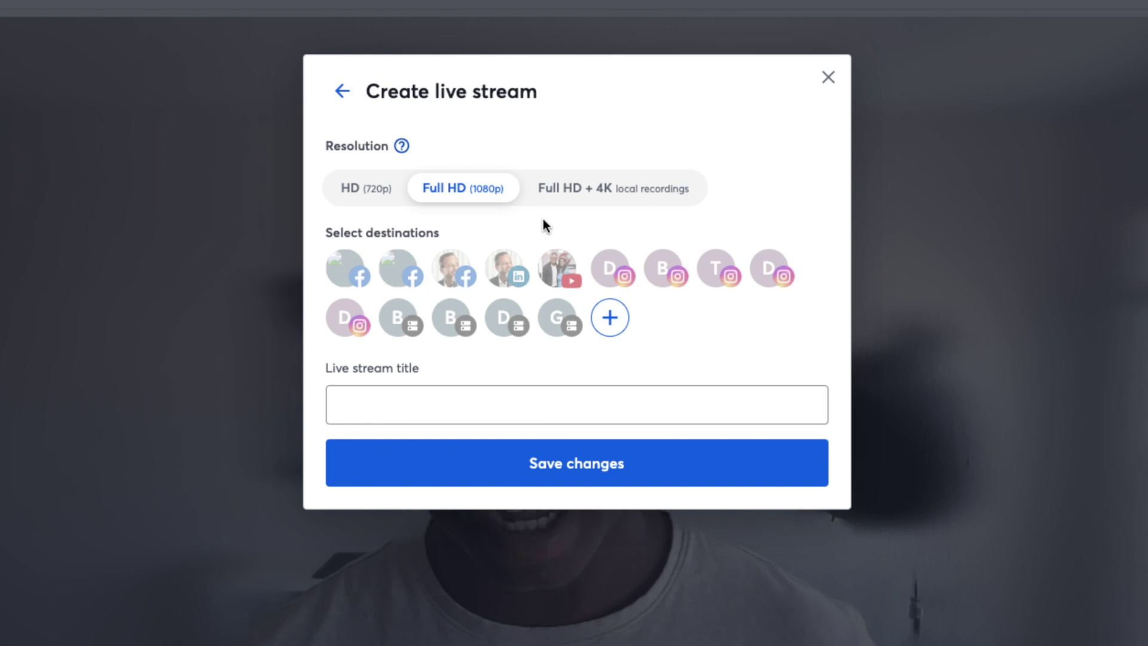
pyautogui.click(557, 268)
# Step: Title the live stream "YouTube Live TItle" and describe it as "A sample description for going live on YouTube"
pyautogui.click(512, 403)
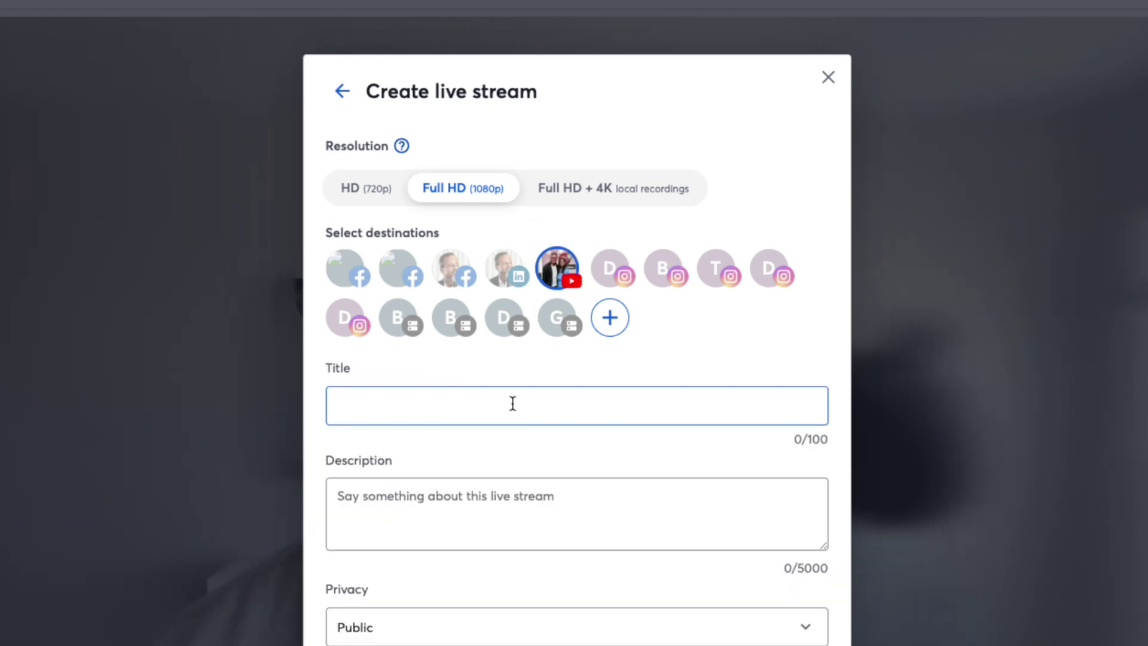
pyautogui.write('YouTube Live TItle')
pyautogui.press('Tab')
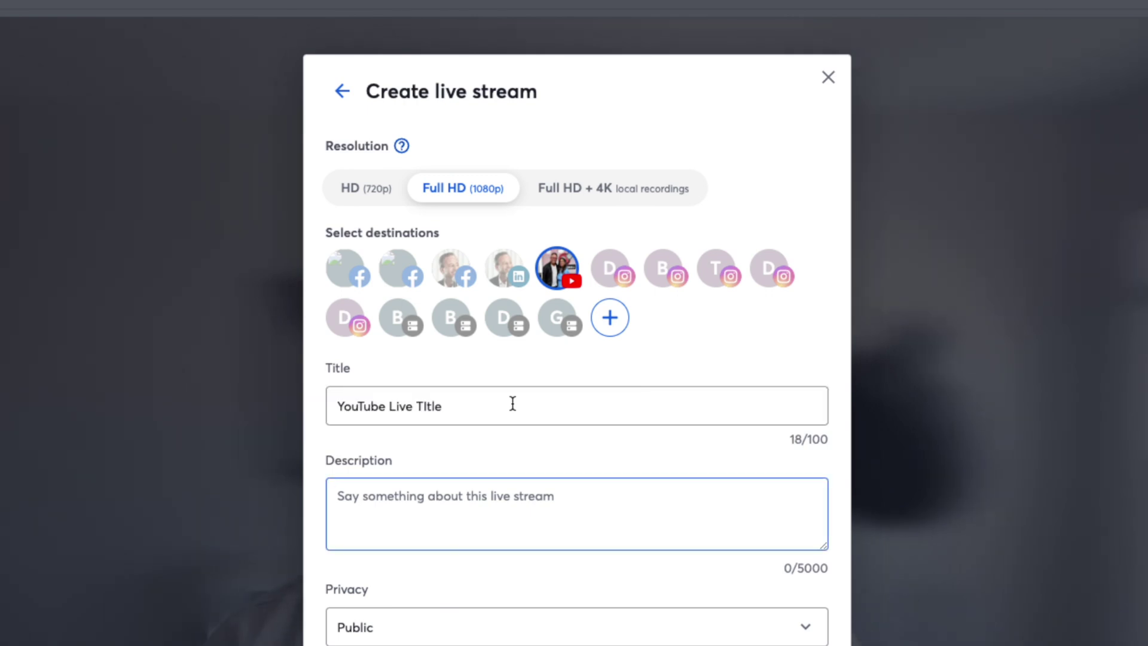
pyautogui.write('A sample description for going live on YouTube')
pyautogui.click(414, 625)
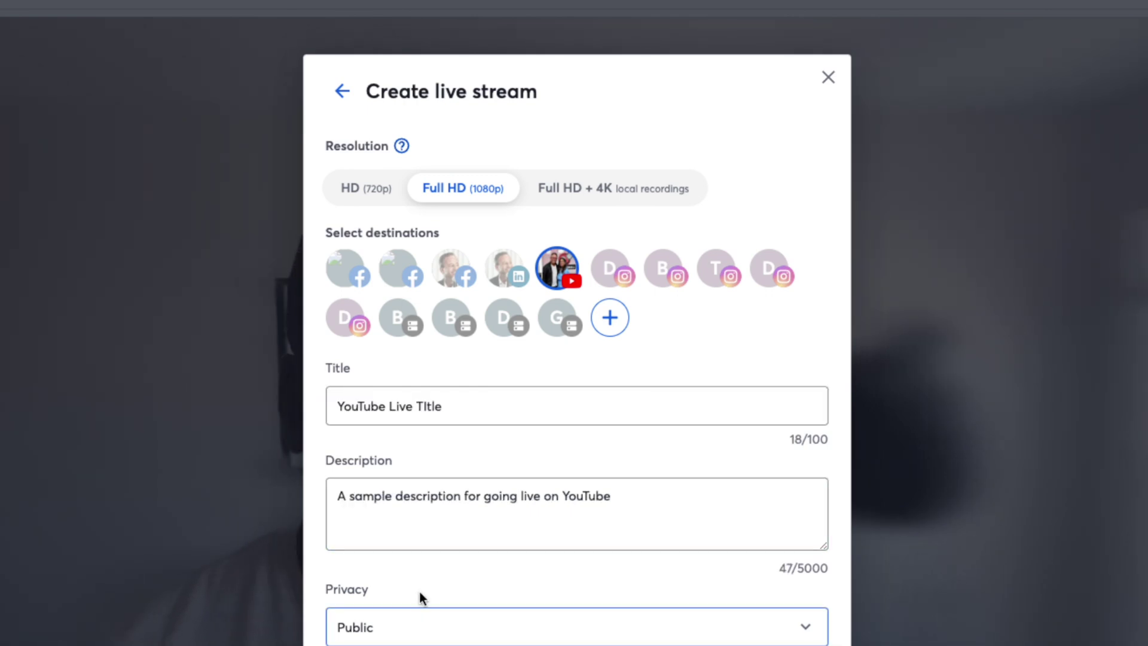
pyautogui.press('Tab')
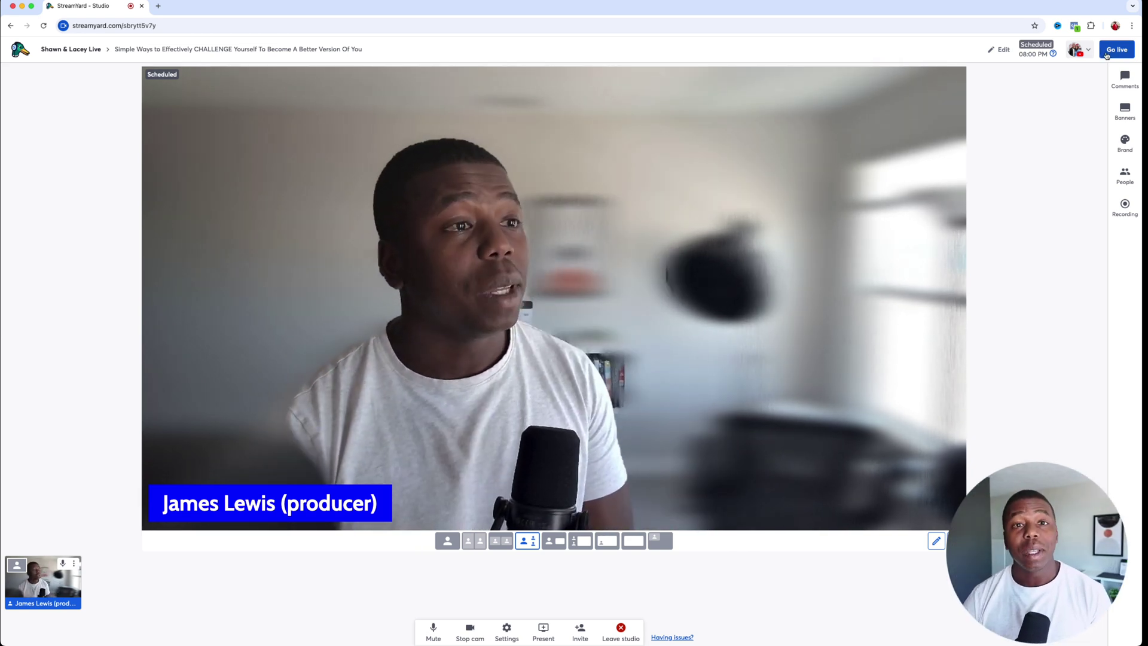
# Step: Open the live viewer comments for the scheduled stream
pyautogui.click(1124, 79)
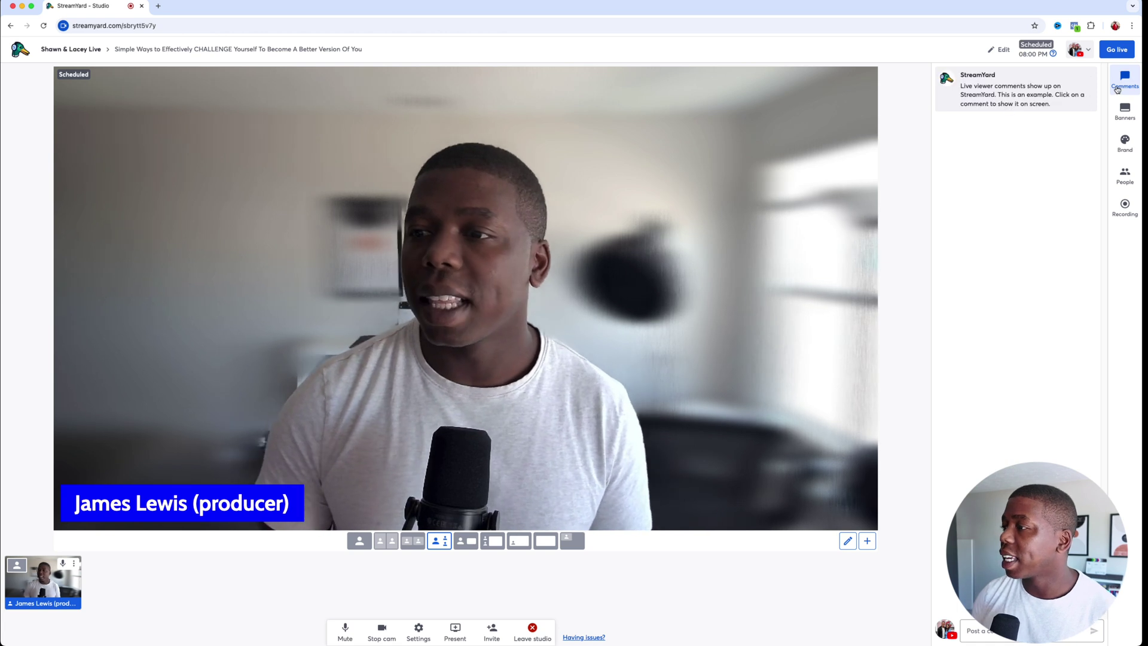